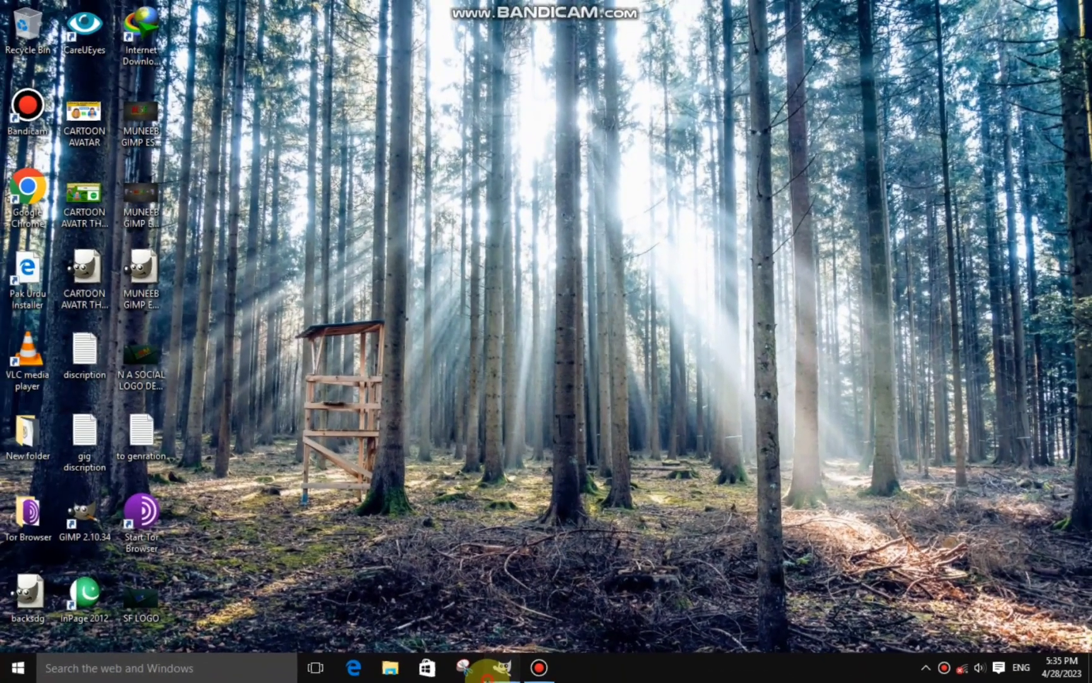
Launch GIMP from the Windows taskbar so its empty workspace appears
left_click(493, 668)
Reset the colours to black foreground and white background
left_click(13, 28)
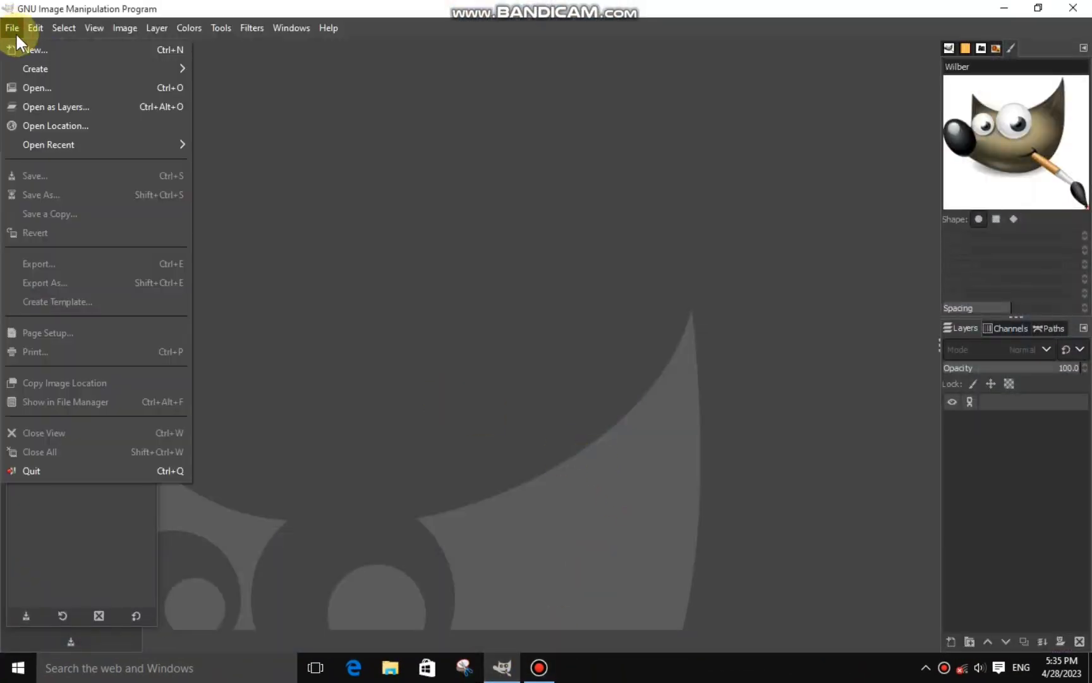
left_click(29, 49)
left_click(387, 245)
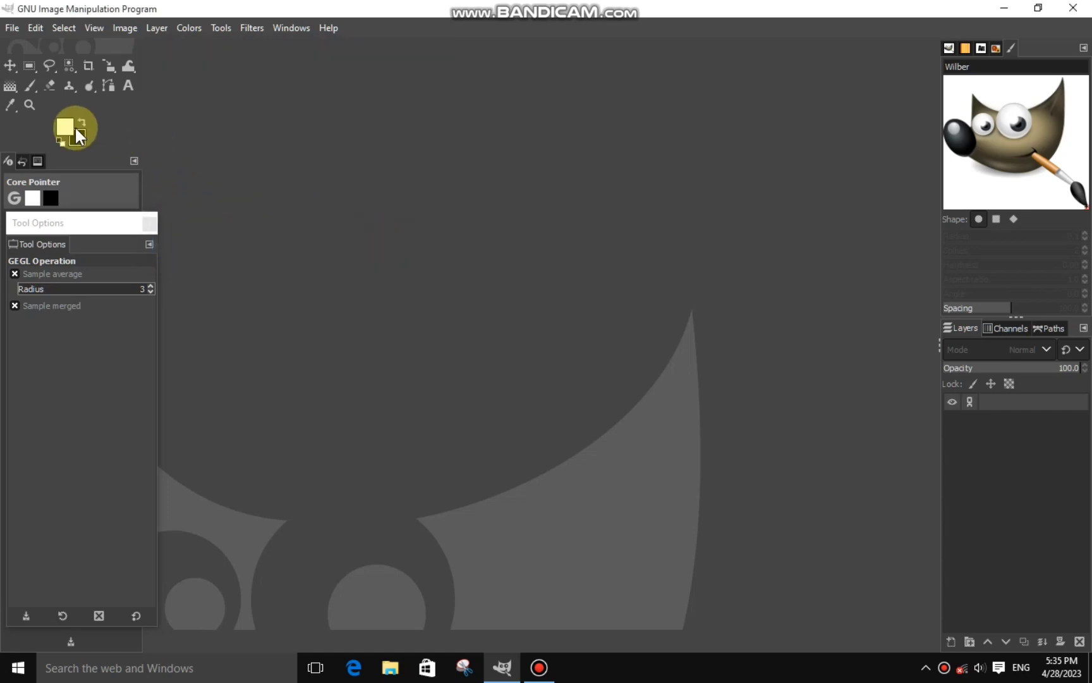
left_click(81, 123)
Create a new 1920×1080 image and add a transparent layer above the background
left_click(12, 28)
left_click(290, 219)
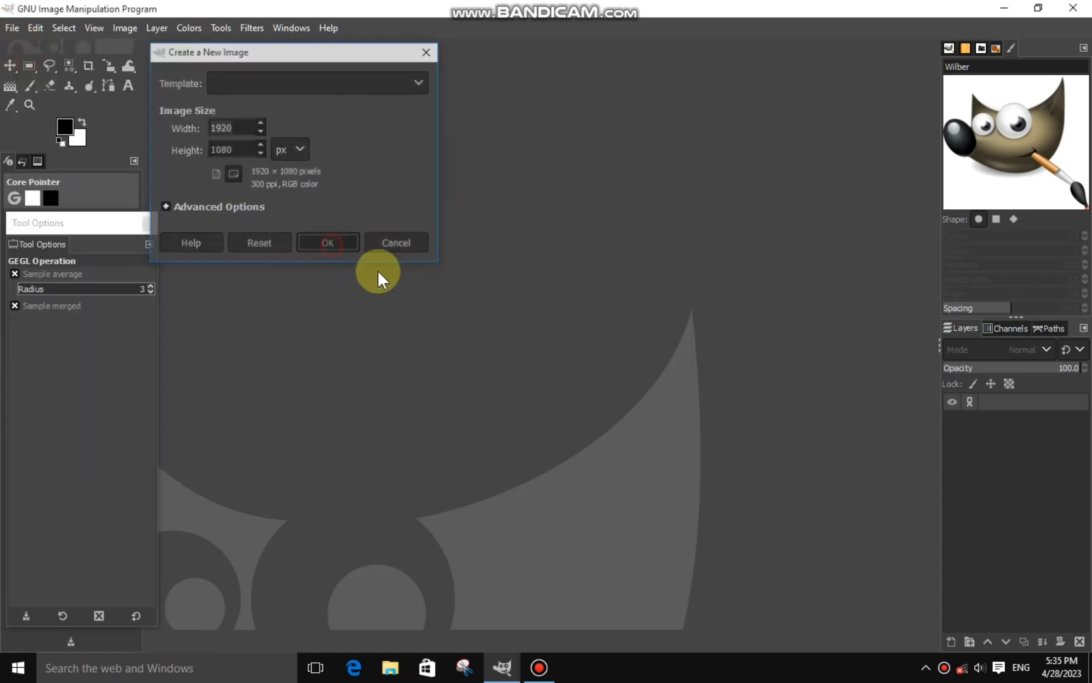
key("Return")
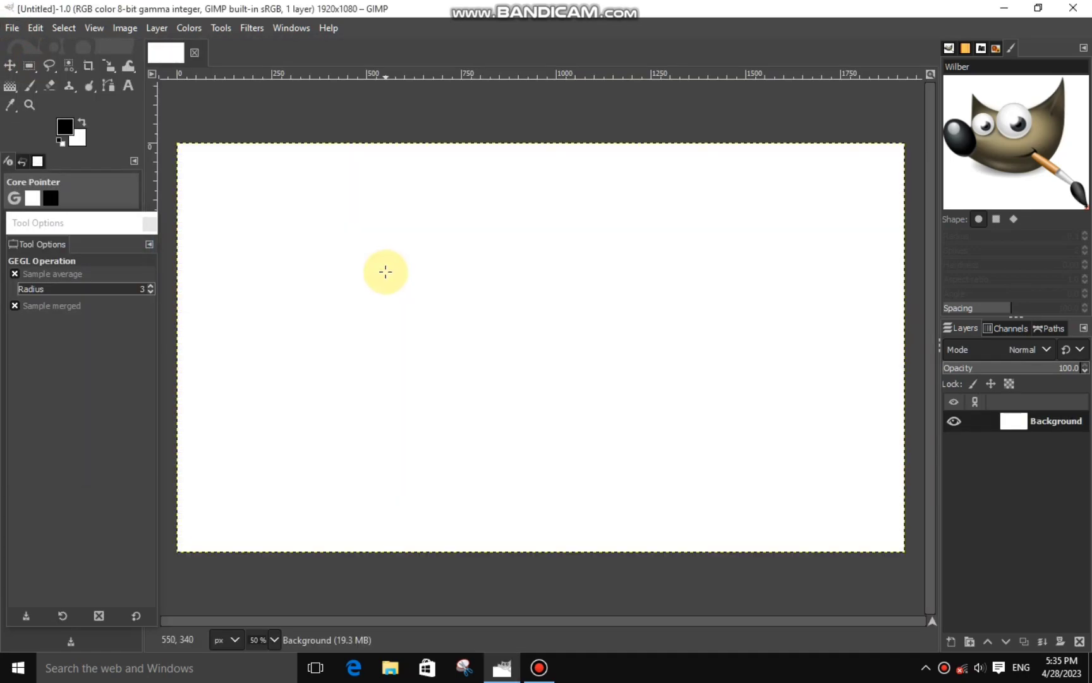
left_click(949, 643)
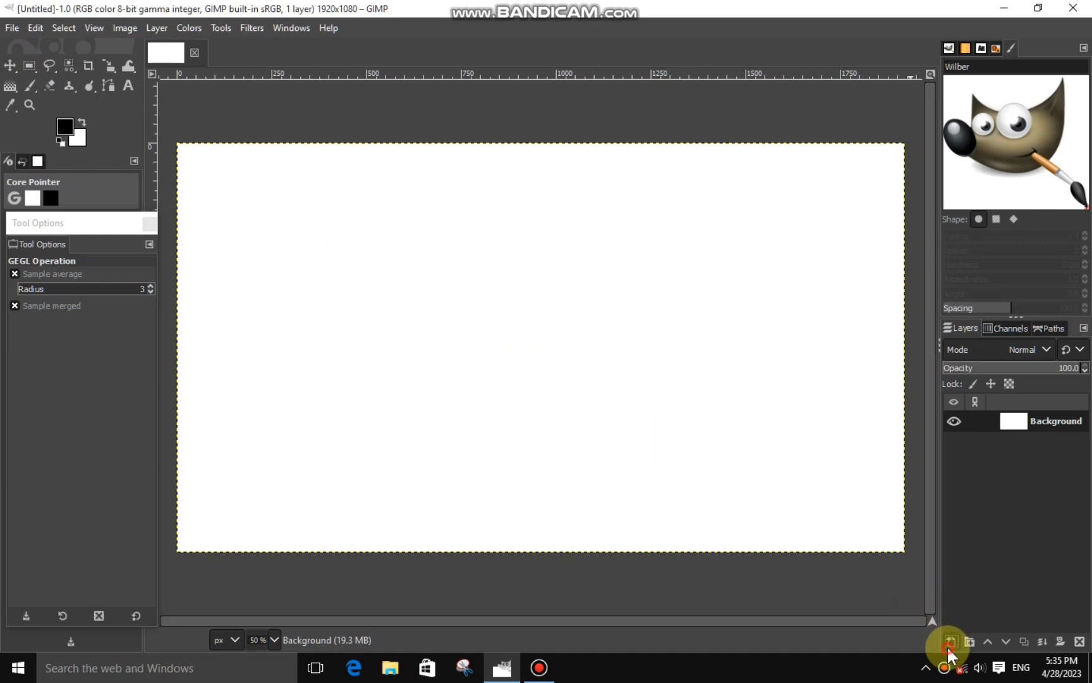
left_click(958, 627)
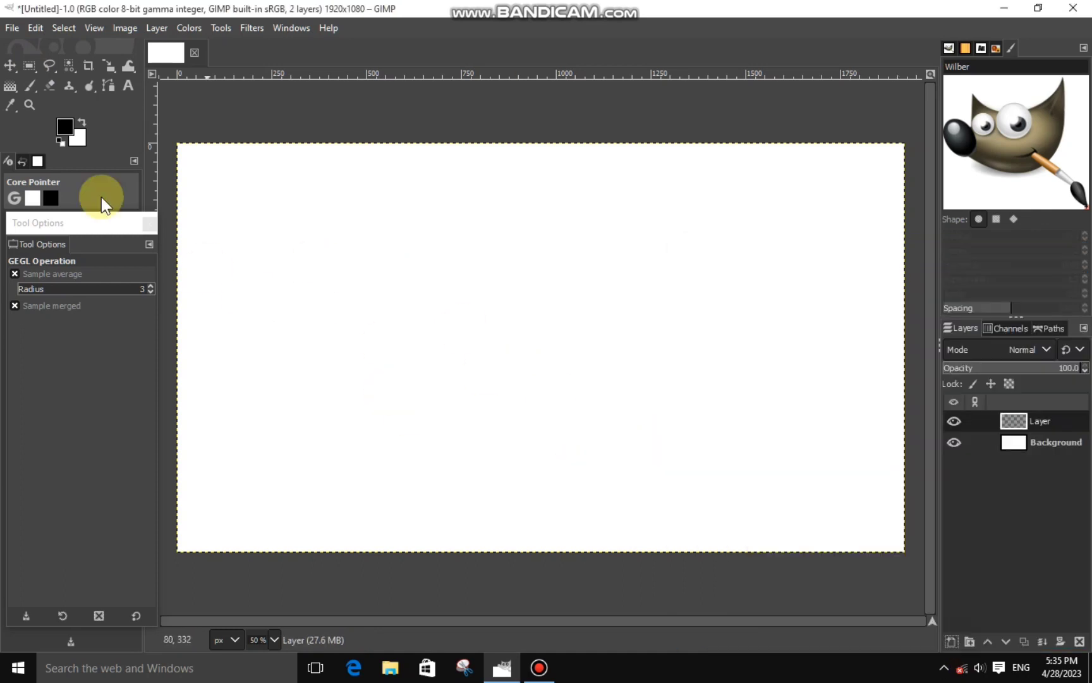
Draw a rounded-corner rectangle selection (radius 92.8) for the bar
left_click(29, 65)
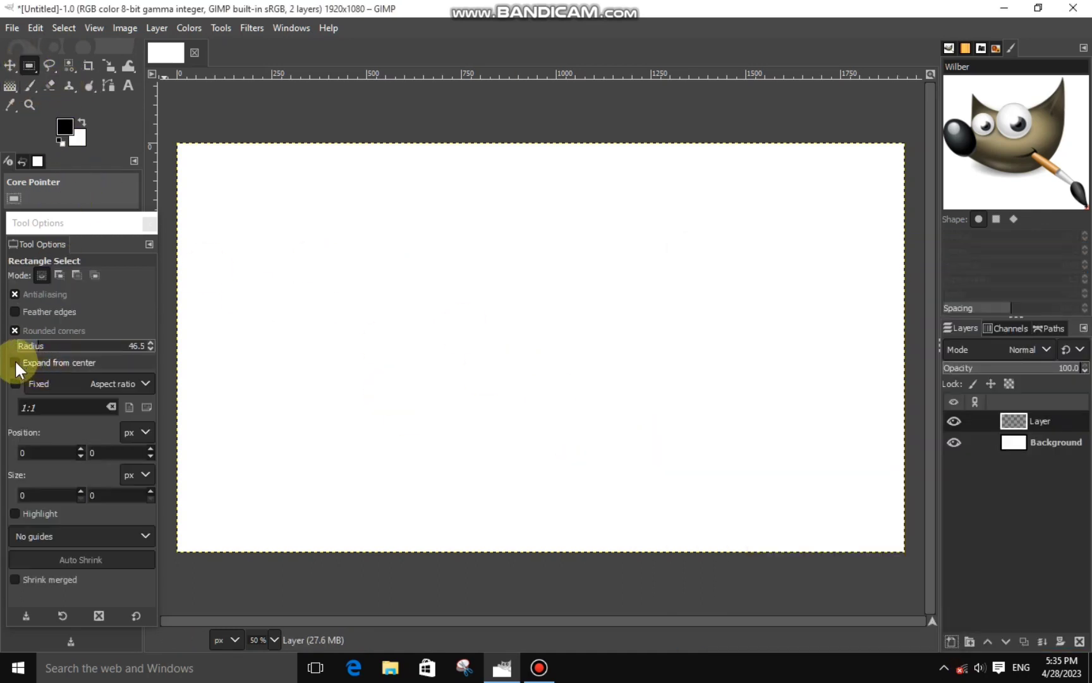
left_click(49, 346)
left_click_drag(354, 295, 523, 345)
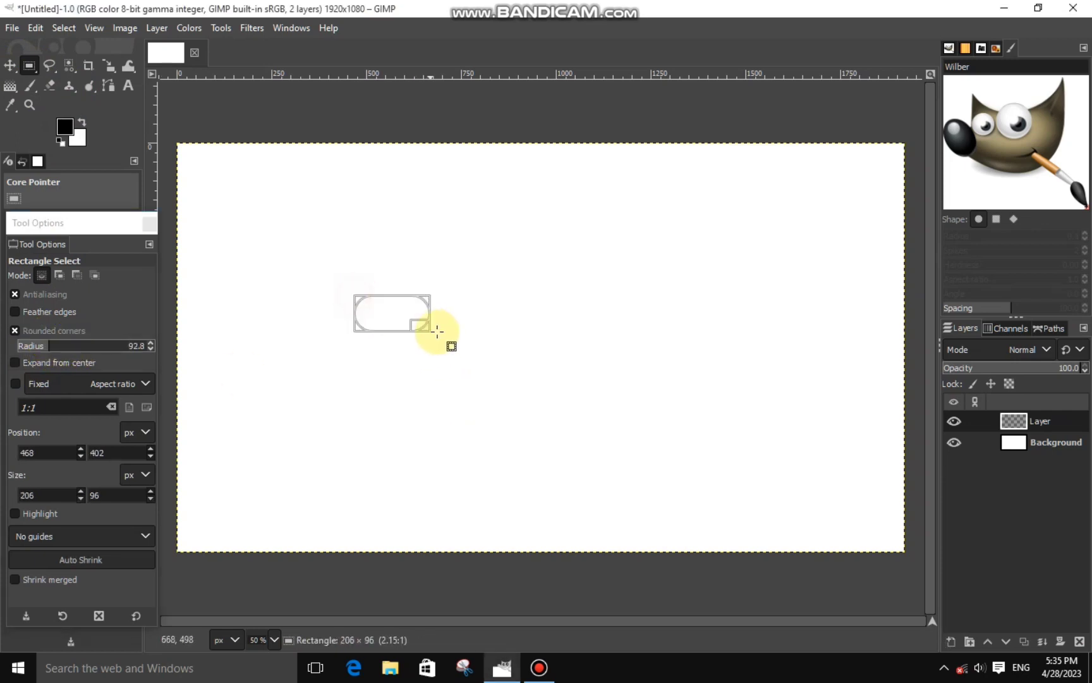
mouse_move(451, 320)
left_mouse_down()
mouse_move(401, 400)
mouse_move(400, 373)
mouse_move(475, 373)
left_mouse_up()
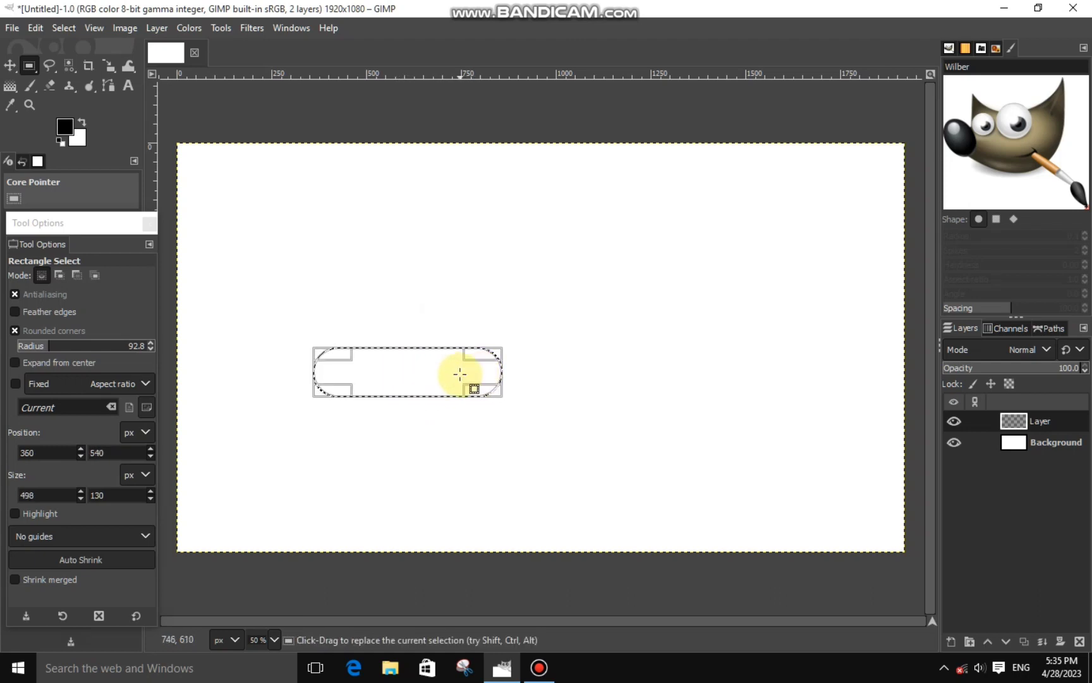
left_click_drag(402, 347, 404, 346)
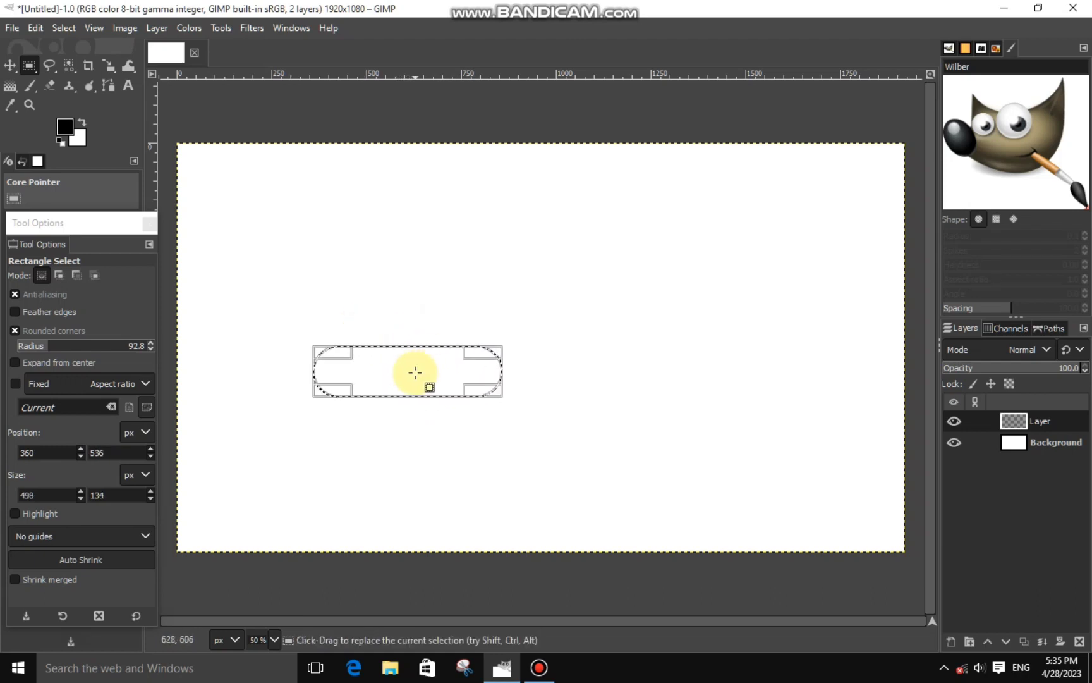
left_click(402, 356)
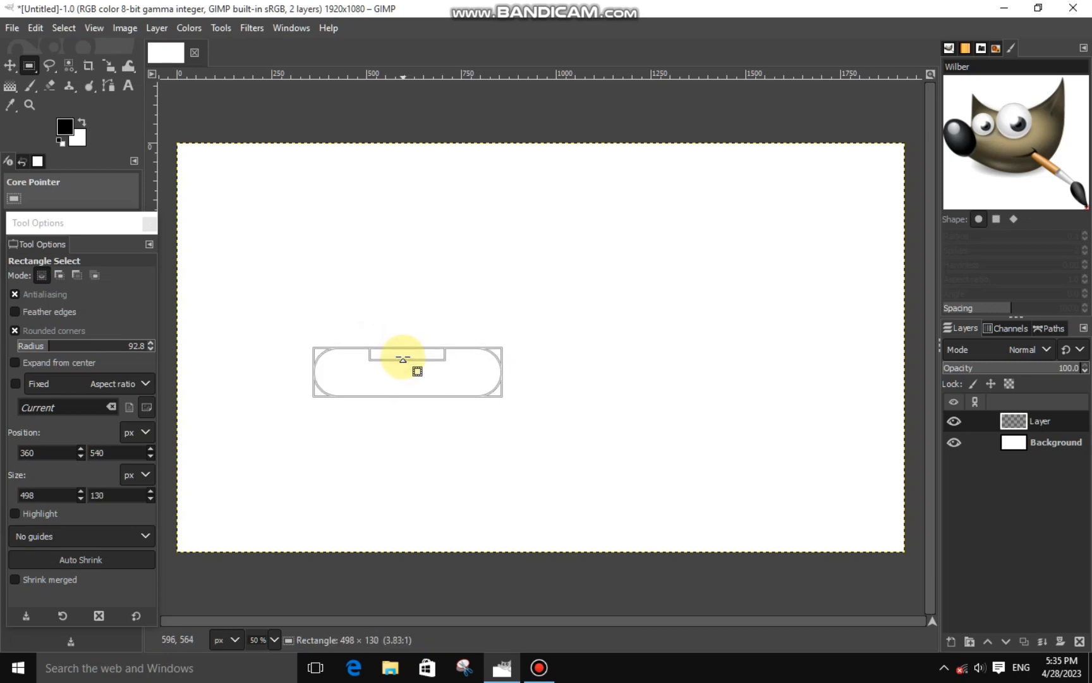
Fill the rounded selection with black, then select a thin centred strip through it
right_click(429, 375)
mouse_move(483, 414)
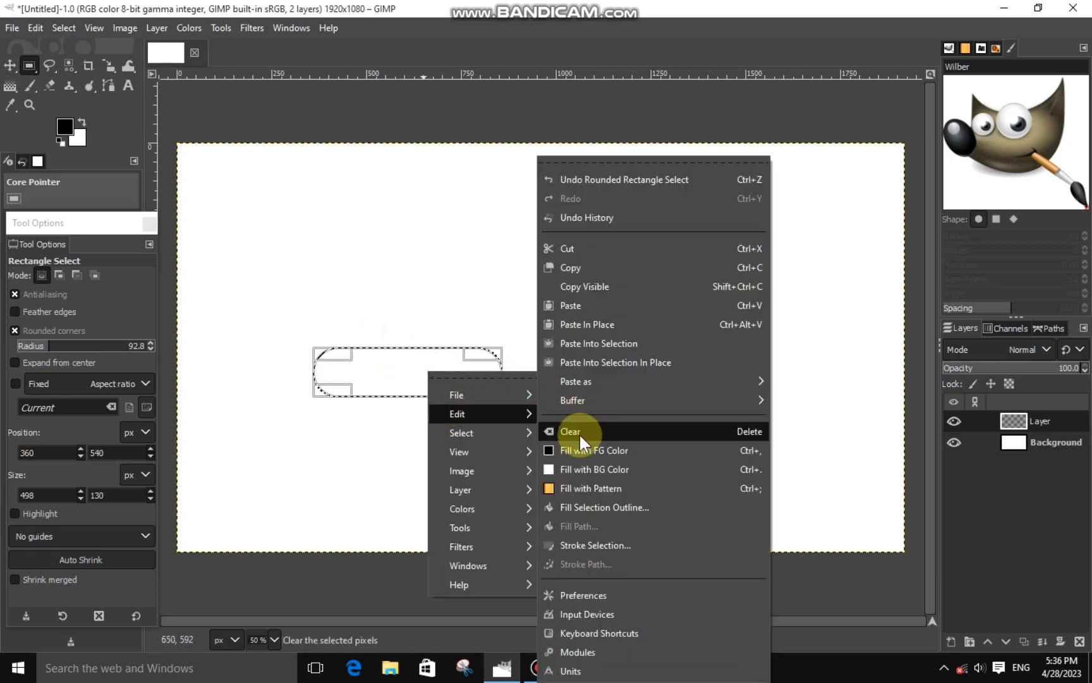
left_click(574, 449)
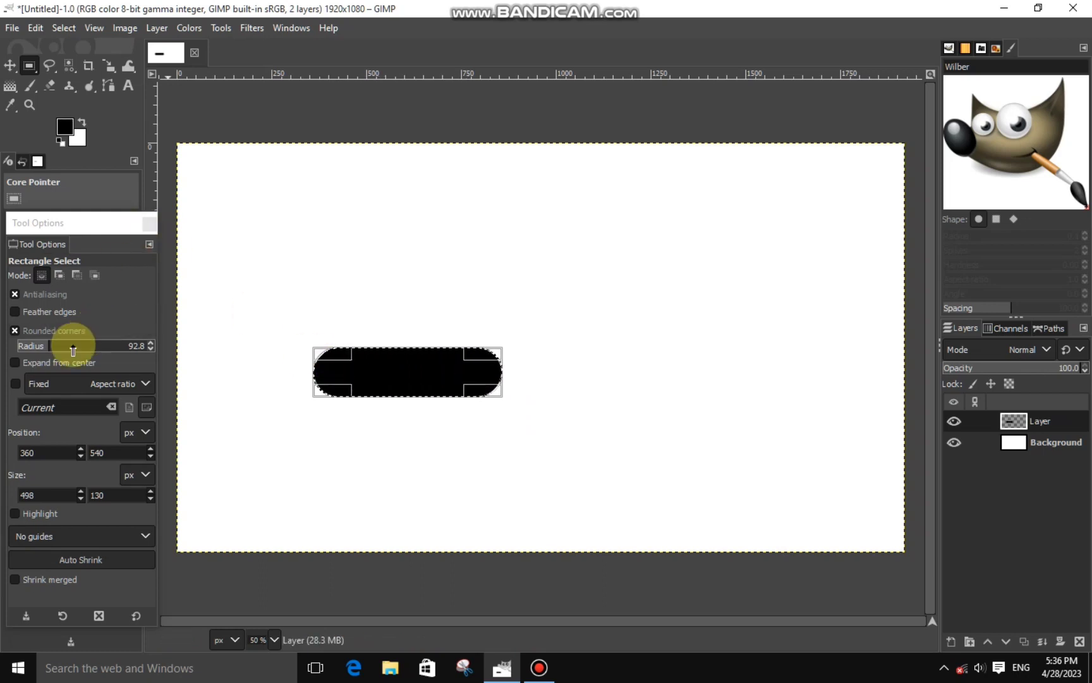
left_click(14, 362)
mouse_move(316, 365)
left_mouse_down()
mouse_move(325, 357)
mouse_move(352, 377)
mouse_move(409, 364)
left_mouse_up()
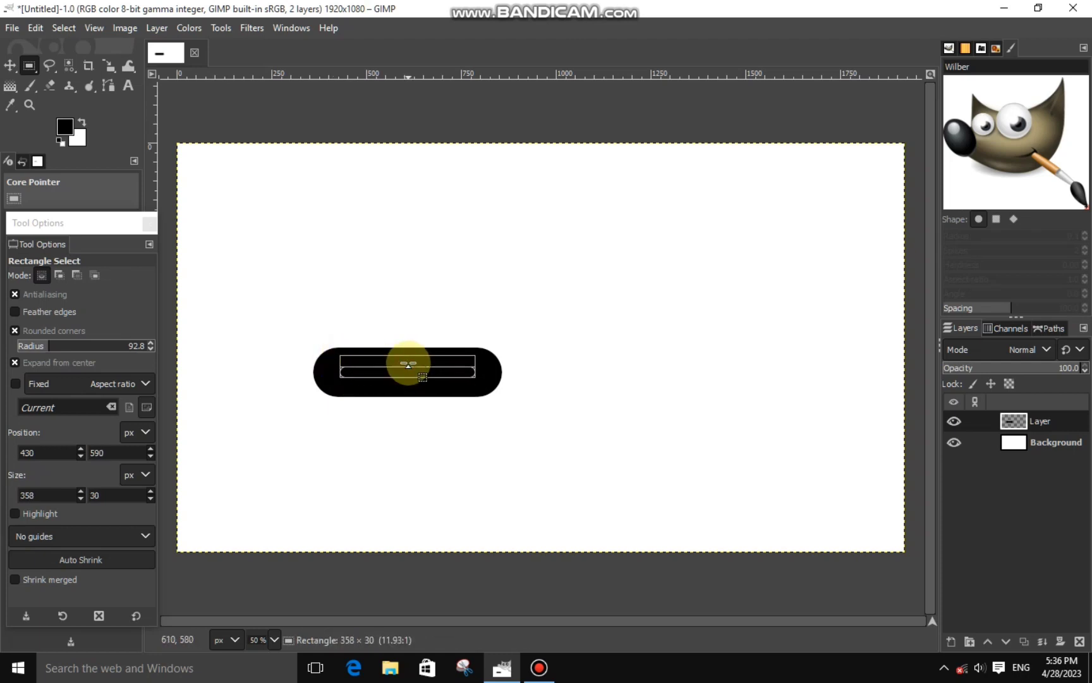
Cut the thin strip out of the black bar to leave a hollow slot
right_click(415, 364)
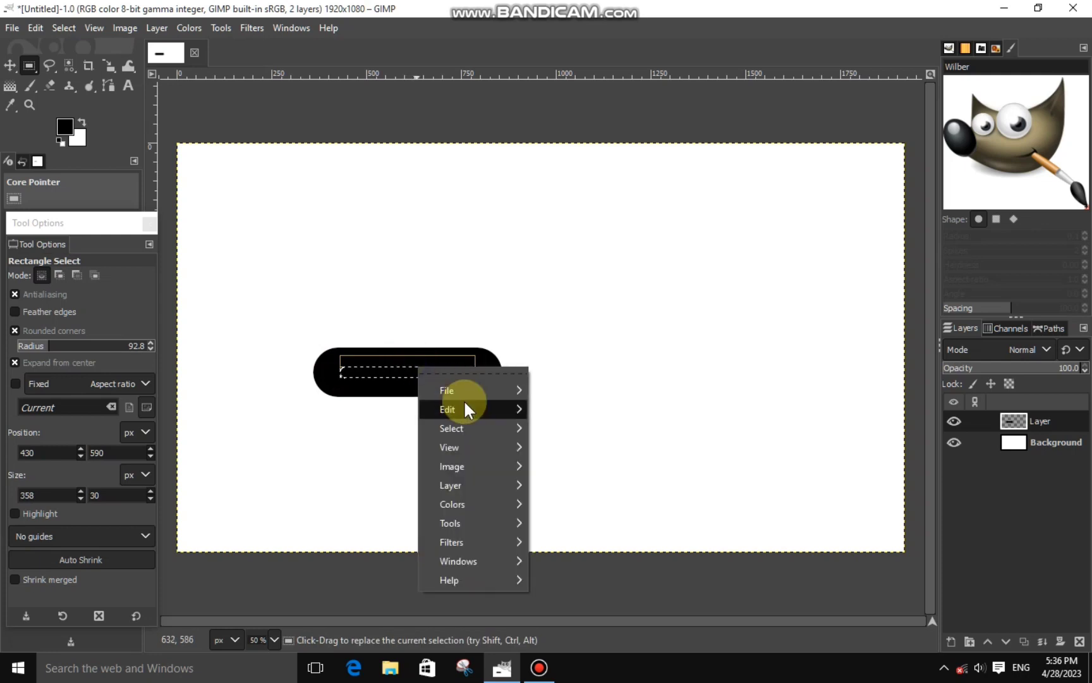
left_click(566, 244)
left_click(417, 297)
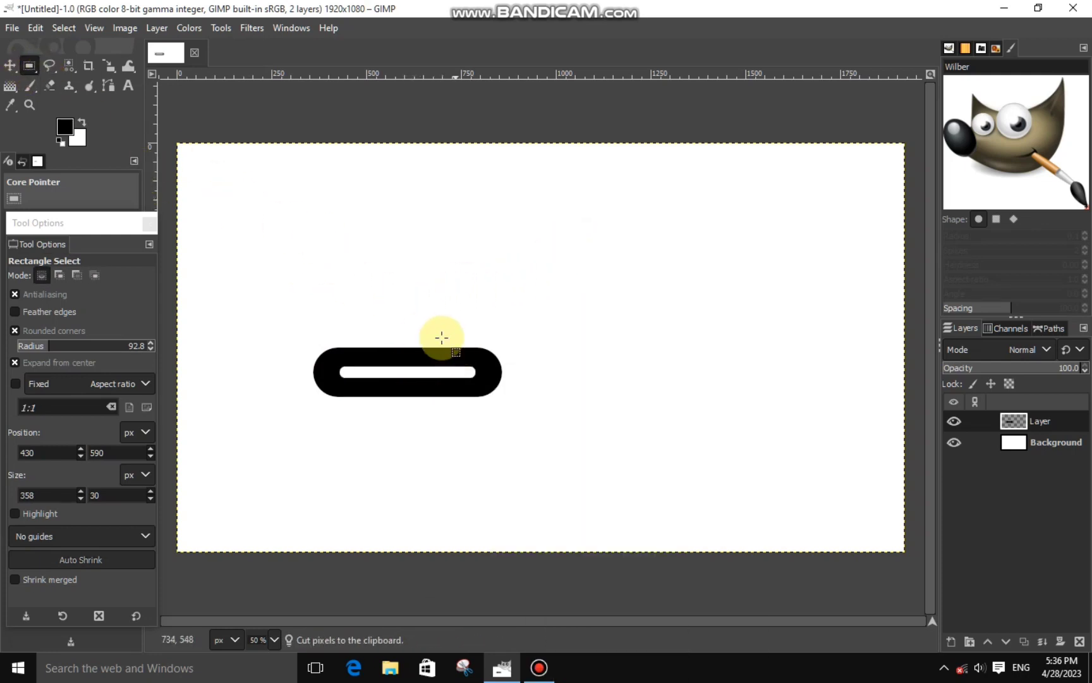
Cut the bar's right half with a square-cornered selection and paste it as a new layer
left_click_drag(411, 308, 466, 382)
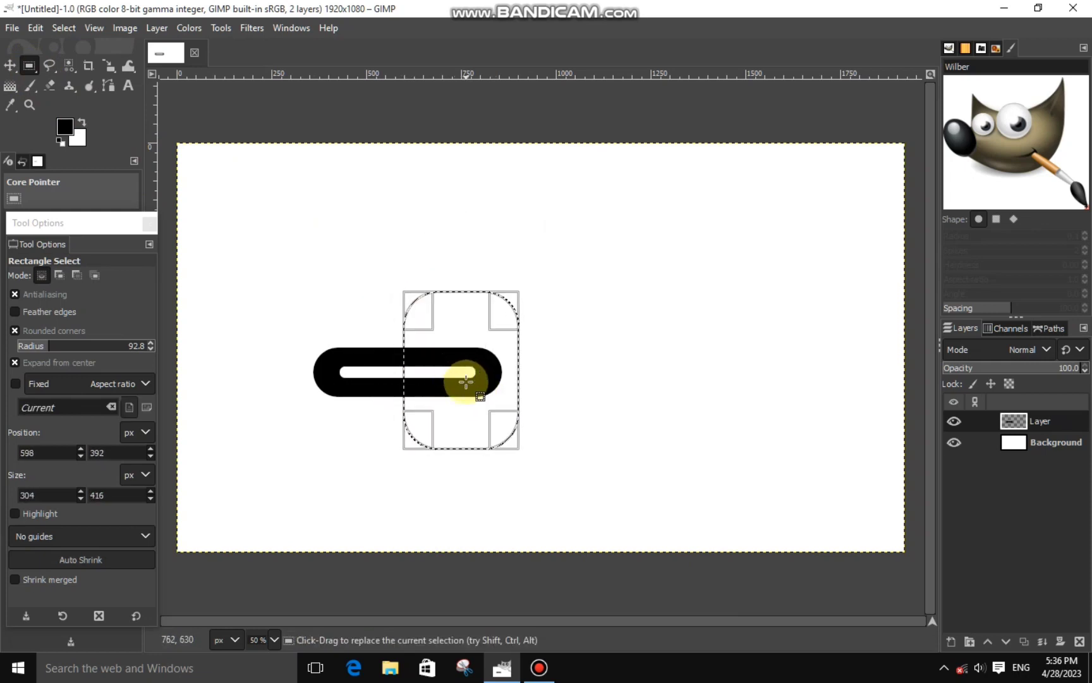
left_click(15, 362)
left_click(15, 330)
right_click(403, 396)
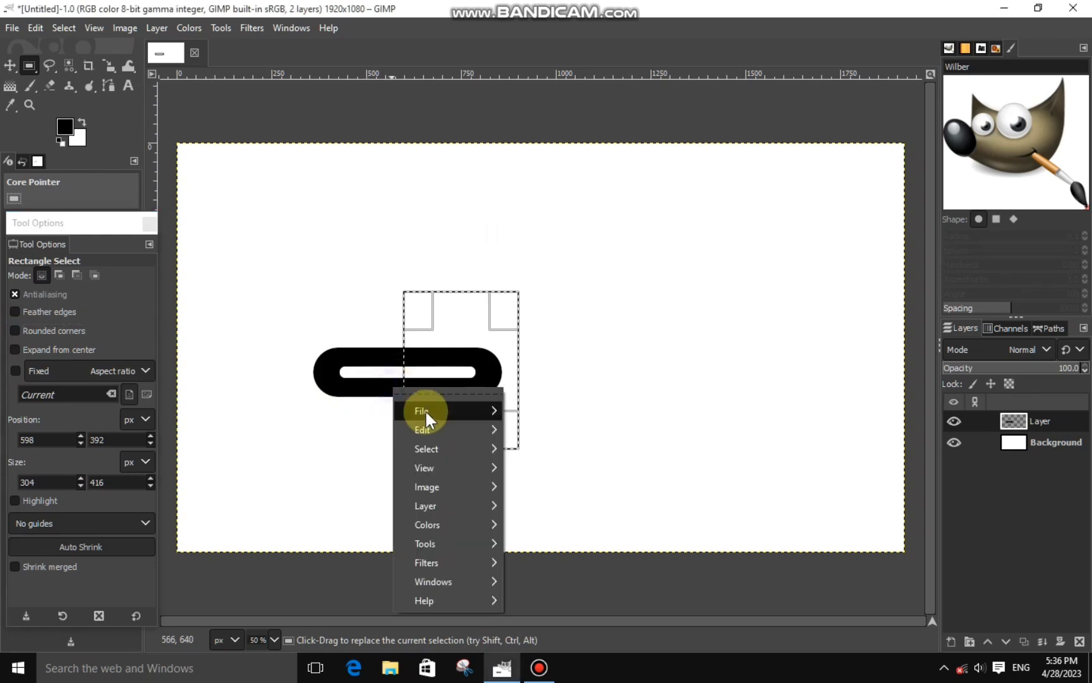
left_click(536, 261)
right_click(483, 352)
mouse_move(512, 392)
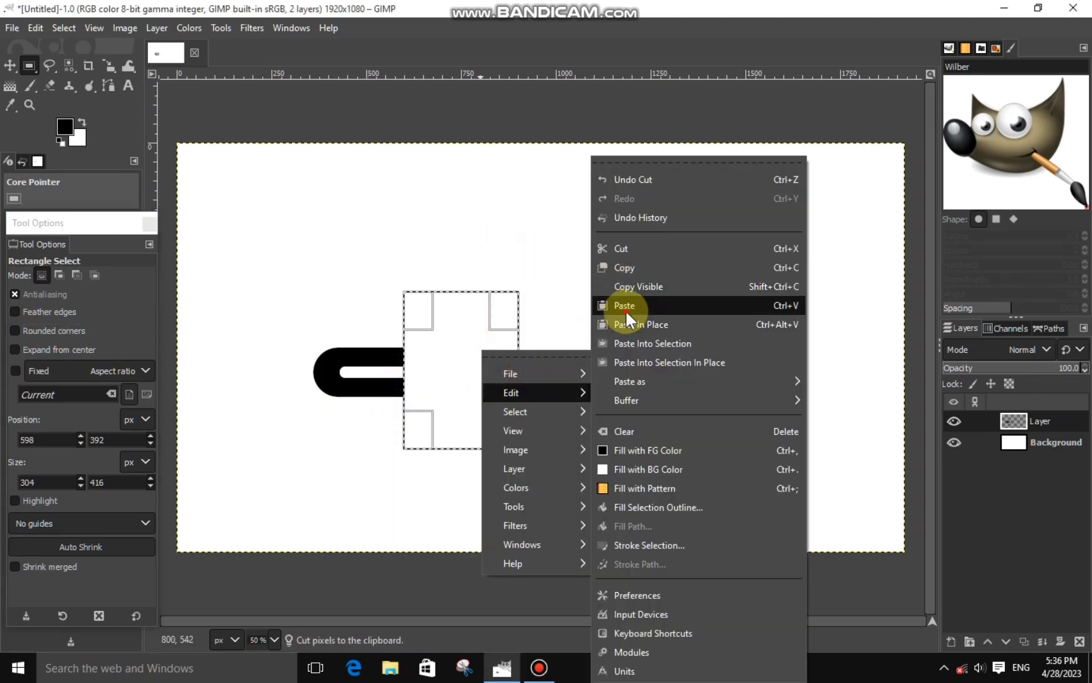
left_click(624, 306)
left_click(953, 641)
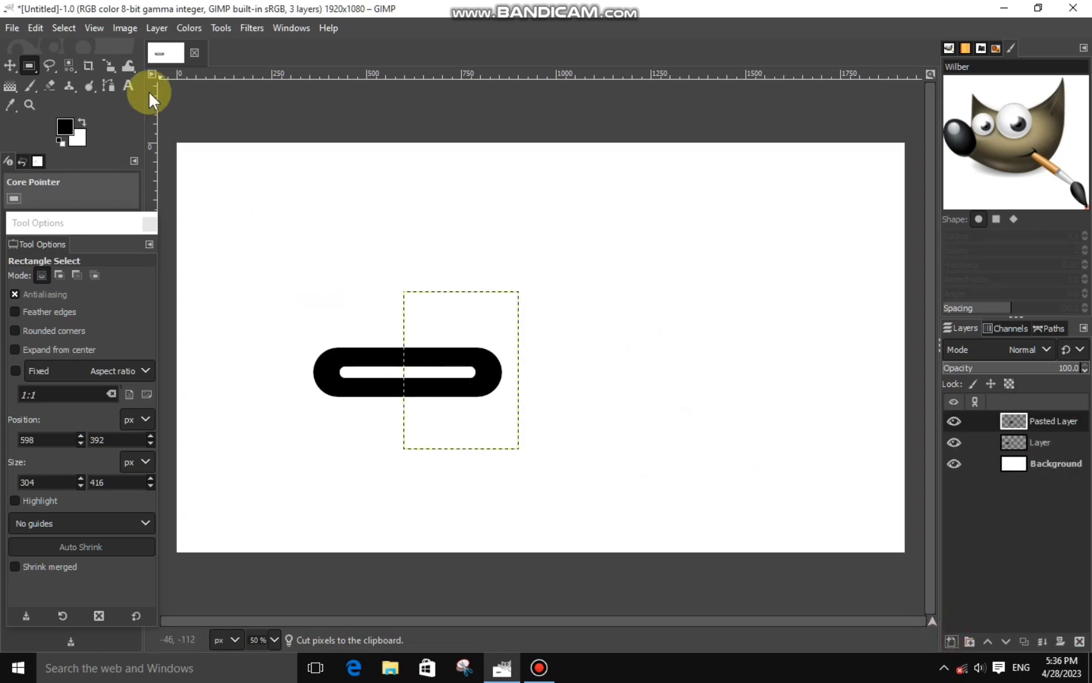
Move the pasted half down and left so the pieces form an S
left_click(107, 66)
left_click(392, 344)
left_click_drag(456, 368, 414, 411)
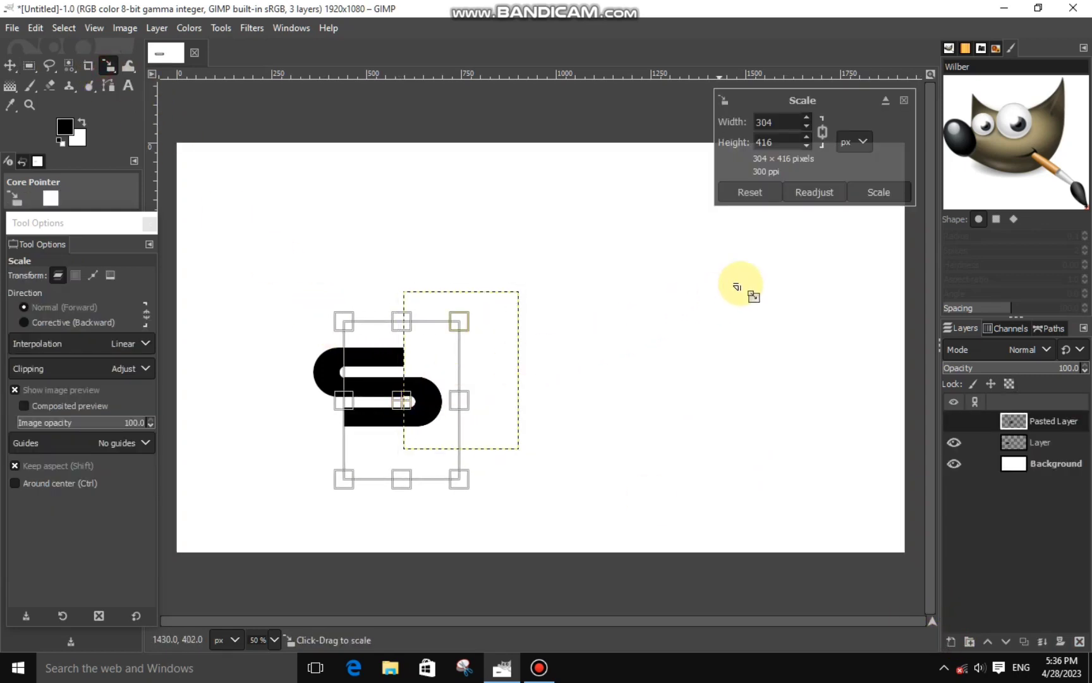
left_click(878, 192)
left_click(401, 398)
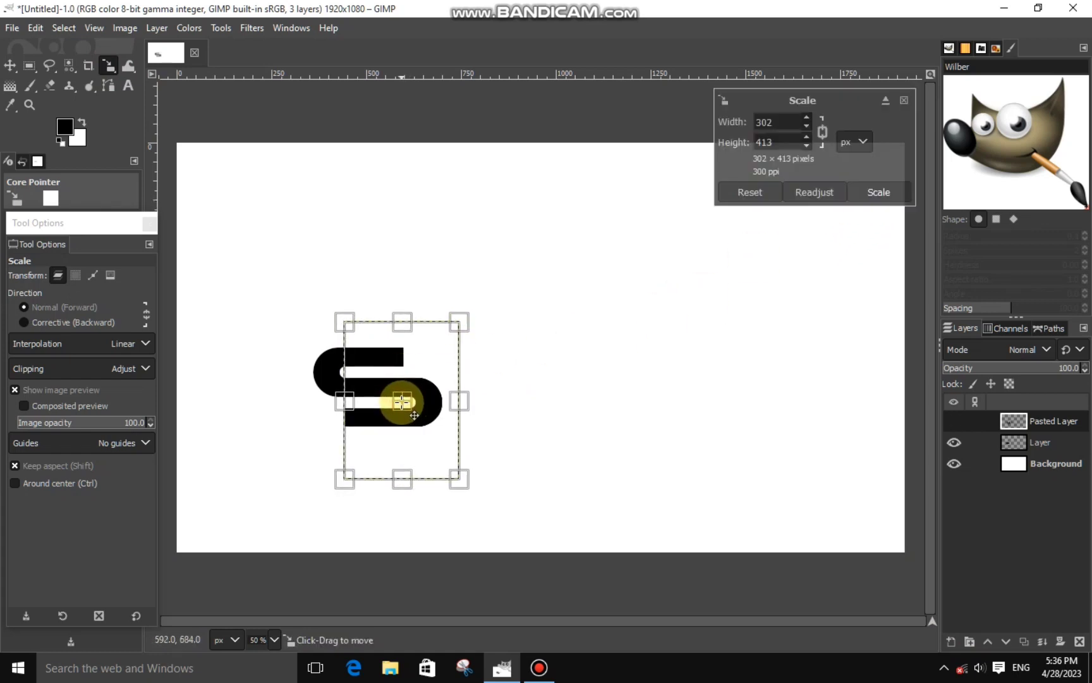
left_click(879, 192)
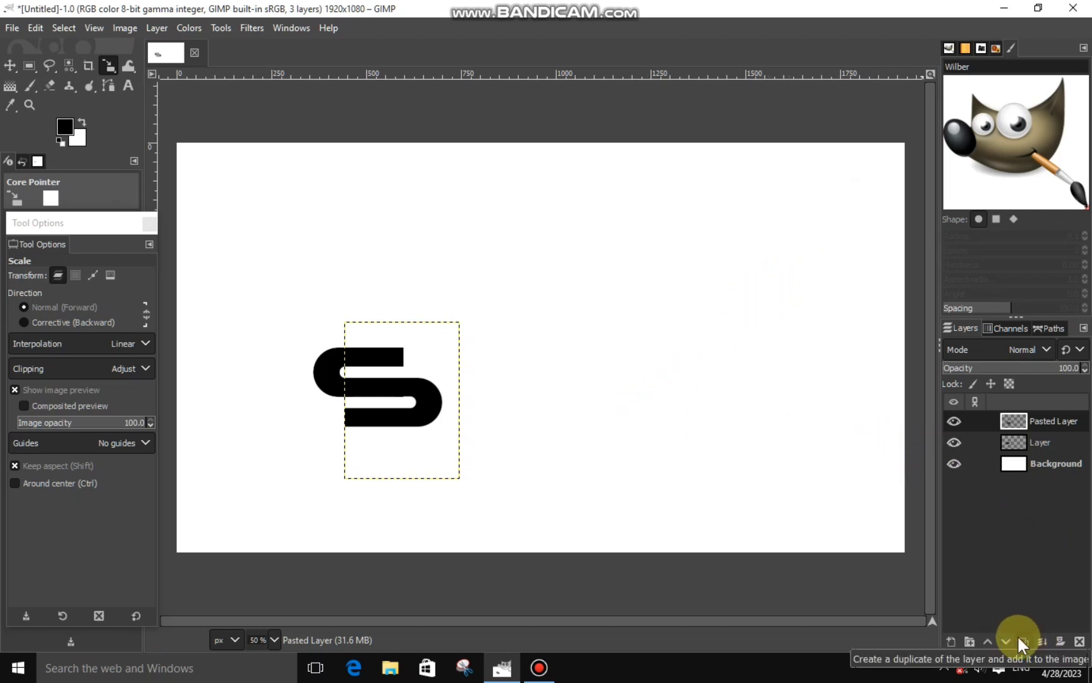
Merge the pasted piece down and shift the S up and slightly right
right_click(1013, 422)
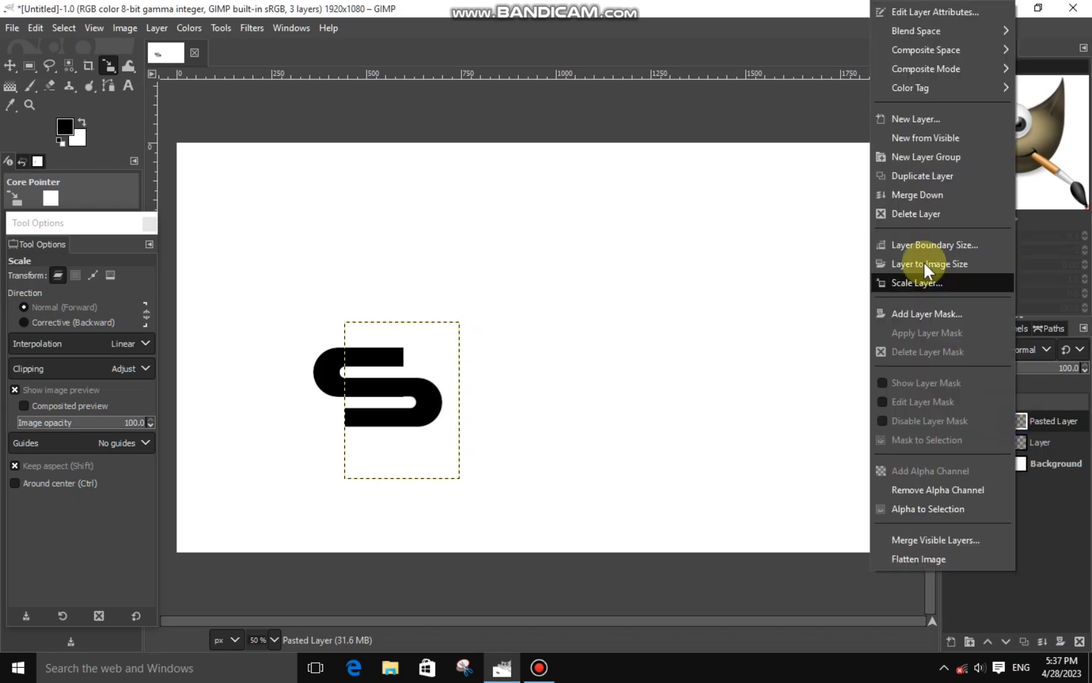
left_click(910, 194)
left_click(451, 402)
left_click_drag(538, 354, 557, 299)
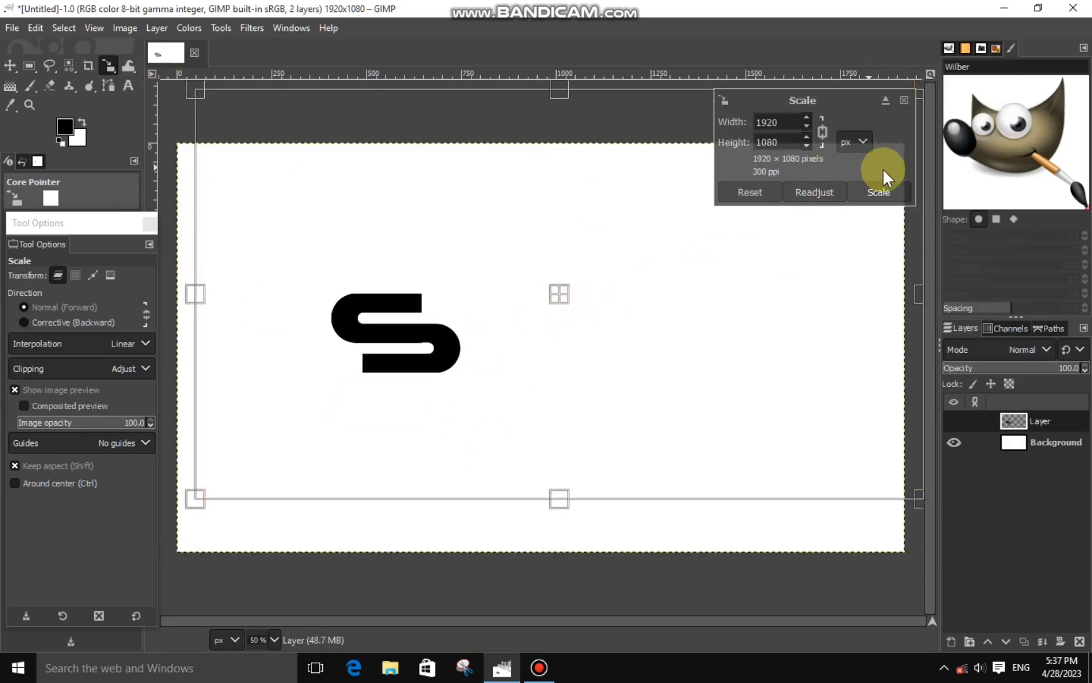
left_click(878, 191)
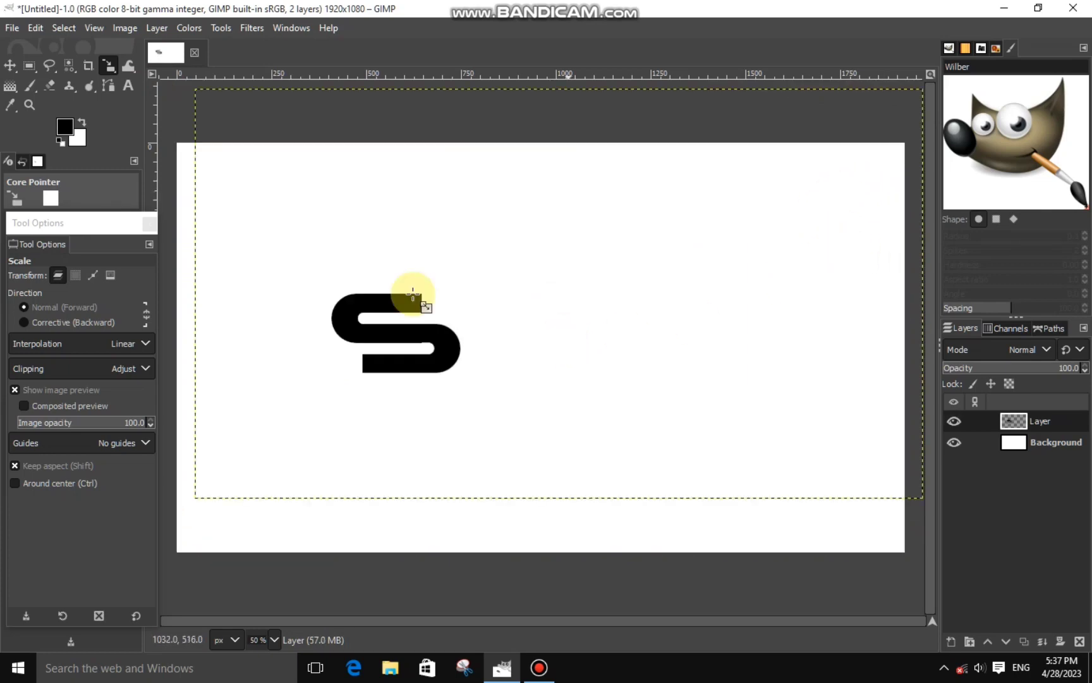
left_click(30, 66)
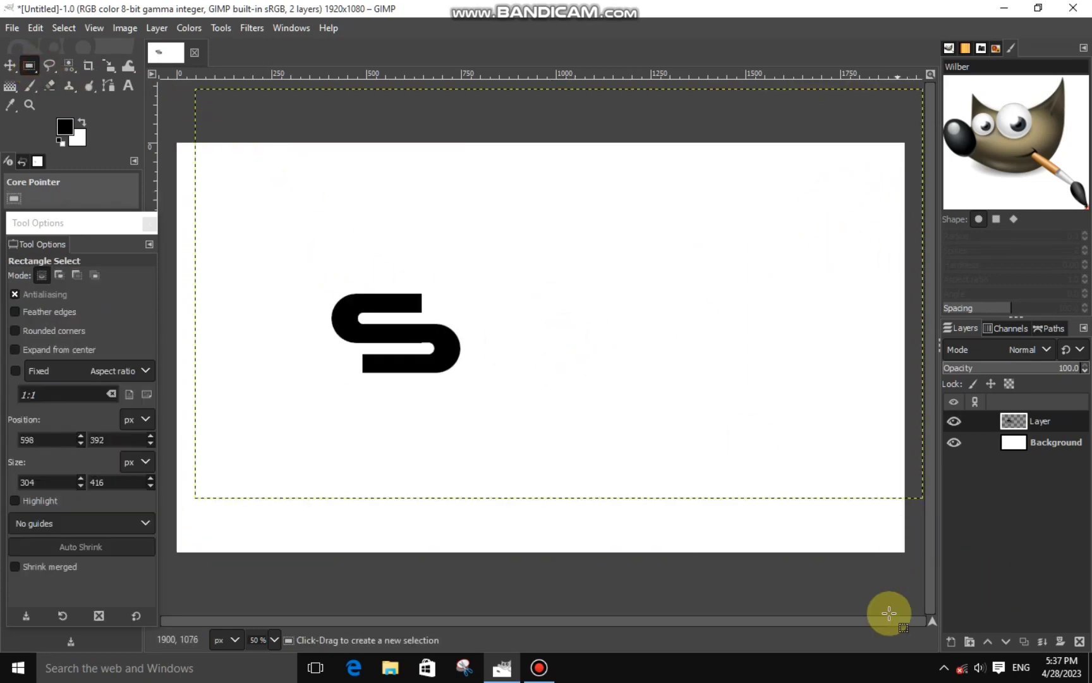
Select a small rectangle left of the S's bottom stroke
left_click(951, 641)
scroll(344, 365, "up", 1)
scroll(344, 366, "up", 2)
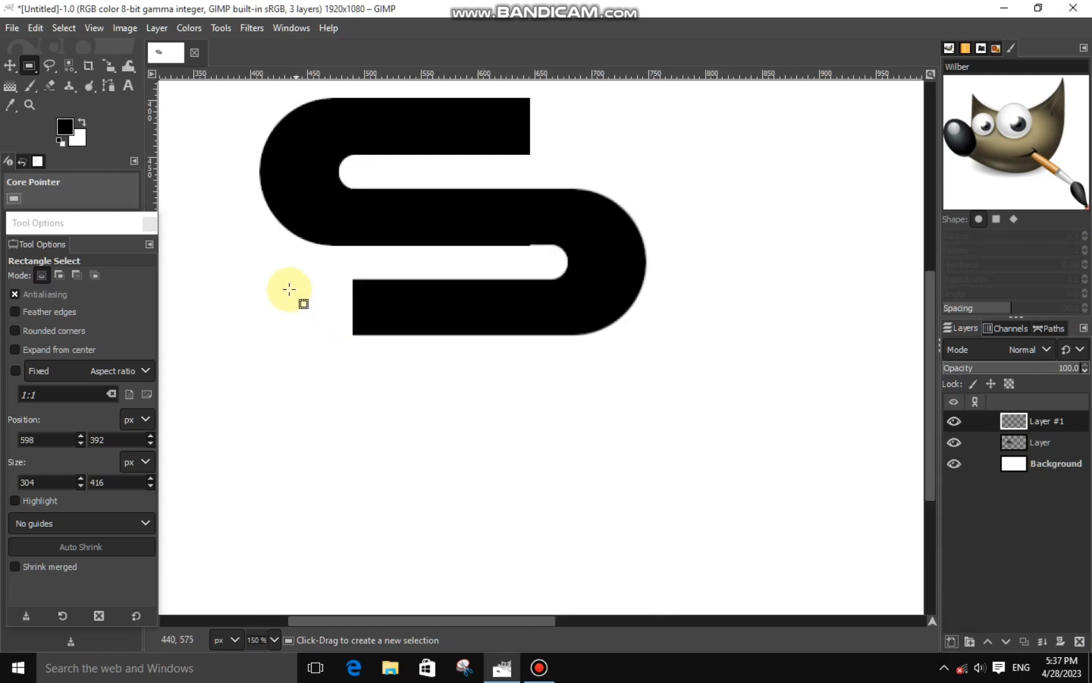
left_click_drag(266, 273, 355, 337)
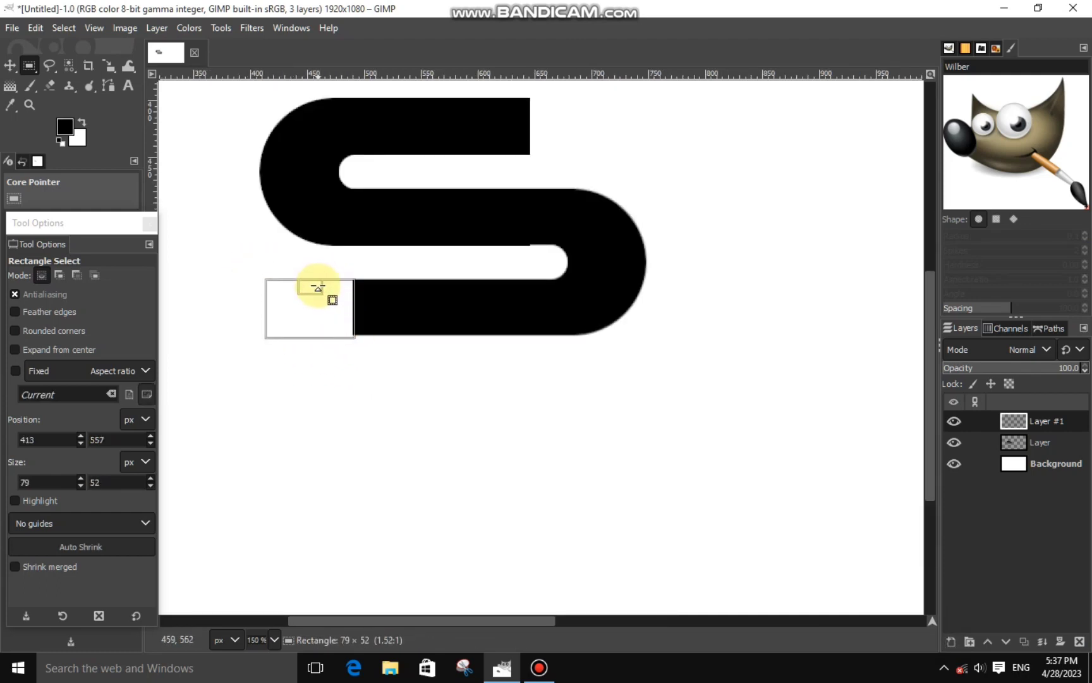
left_click(317, 288)
Stretch the selection across the bottom stroke and clear that area from the layer
scroll(316, 312, "up", 2)
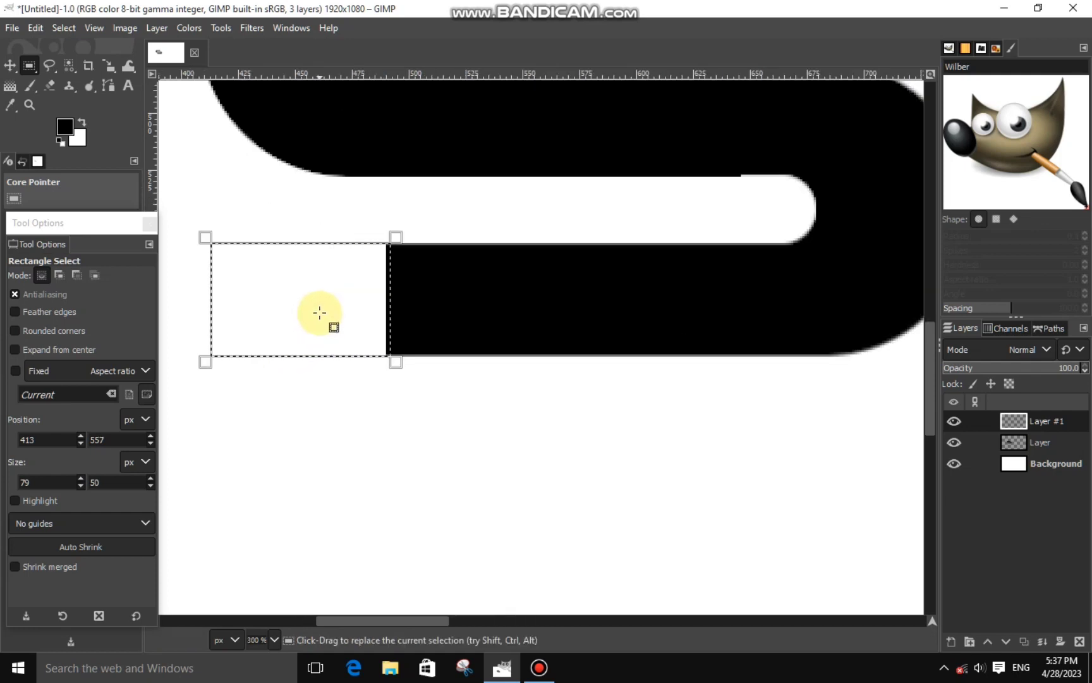
scroll(366, 325, "up", 1)
scroll(374, 328, "up", 1)
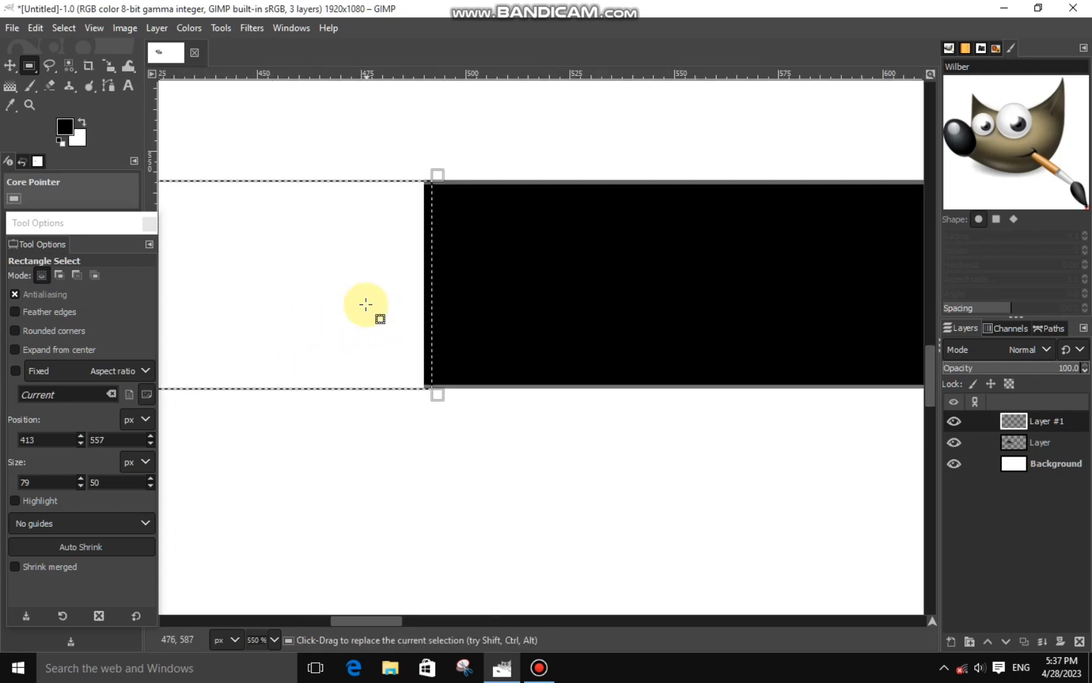
left_click_drag(419, 311, 888, 295)
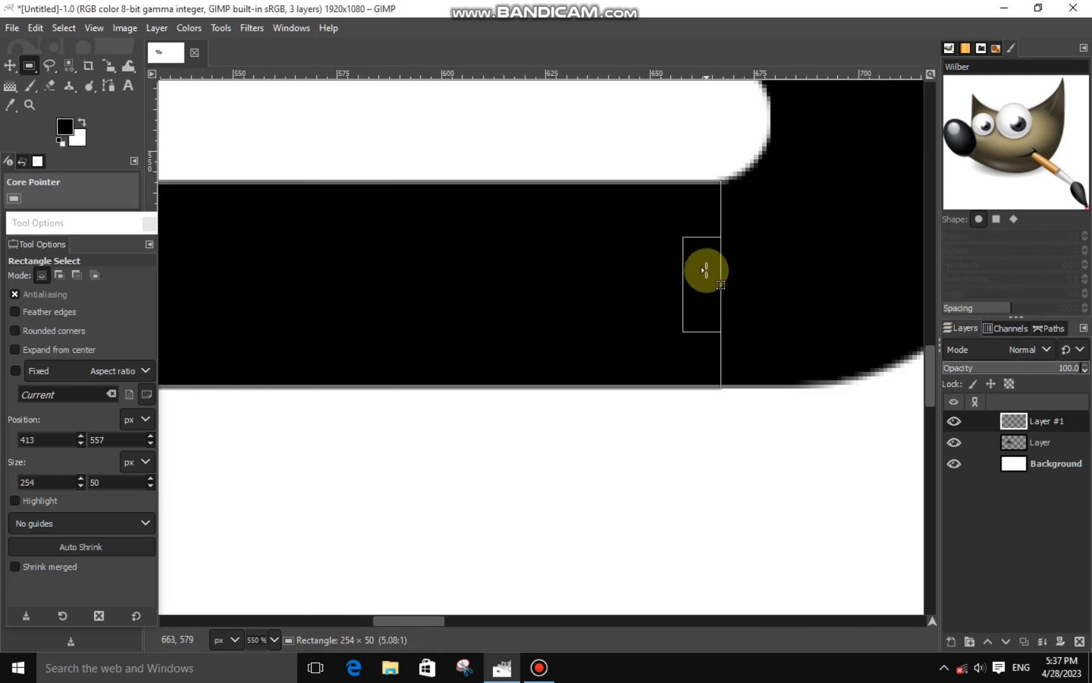
left_click_drag(888, 295, 721, 268)
right_click(608, 273)
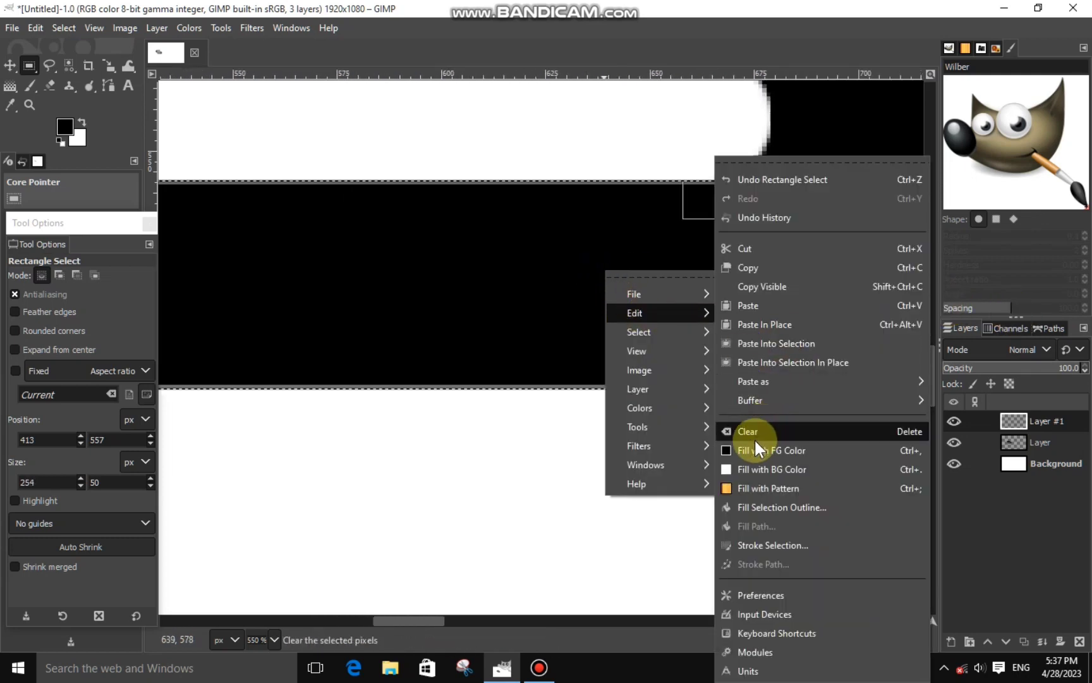
left_click(754, 438)
scroll(755, 442, "down", 2, "ctrl")
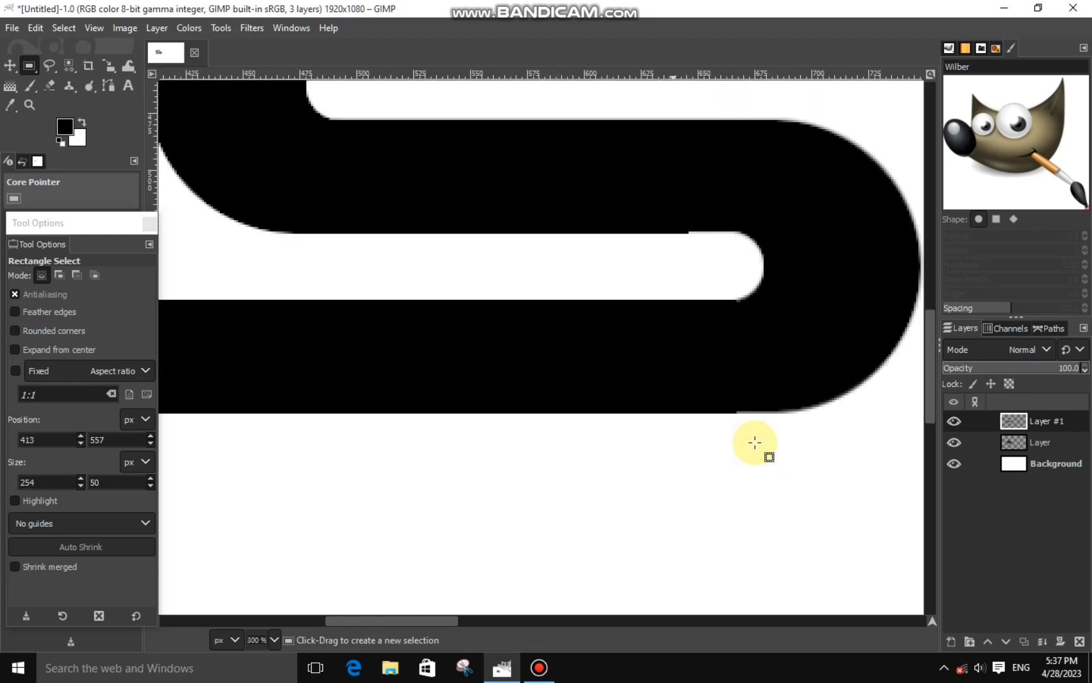
scroll(756, 441, "down", 1, "ctrl")
scroll(756, 442, "down", 1, "ctrl")
scroll(532, 534, "down", 1, "ctrl")
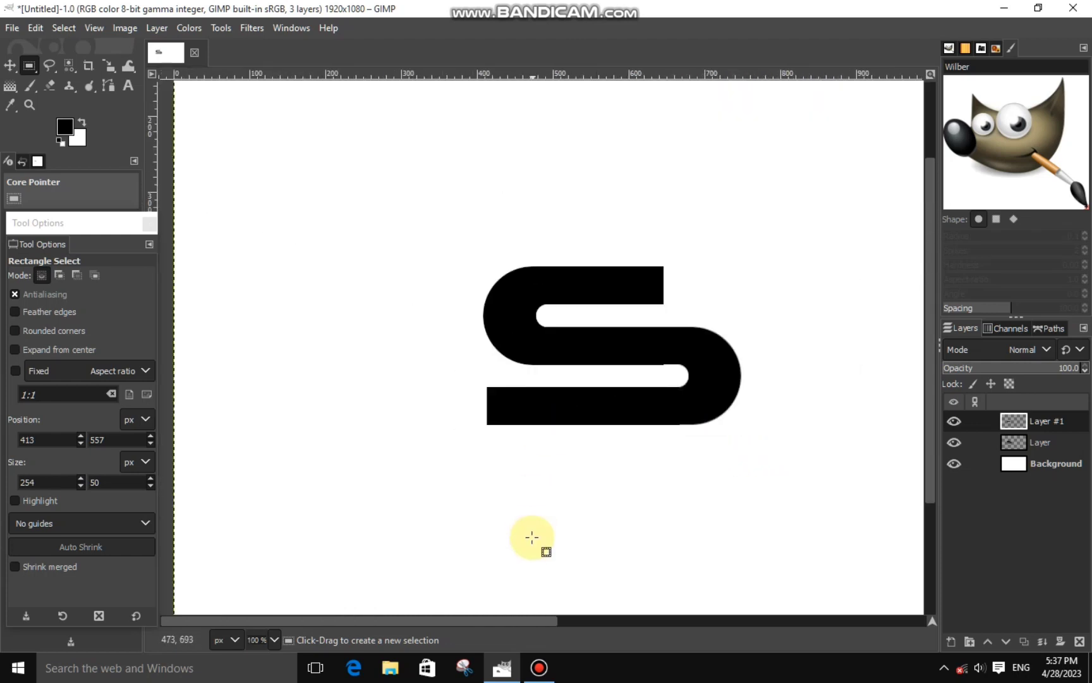
scroll(531, 534, "down", 1, "ctrl")
scroll(548, 503, "down", 1, "ctrl")
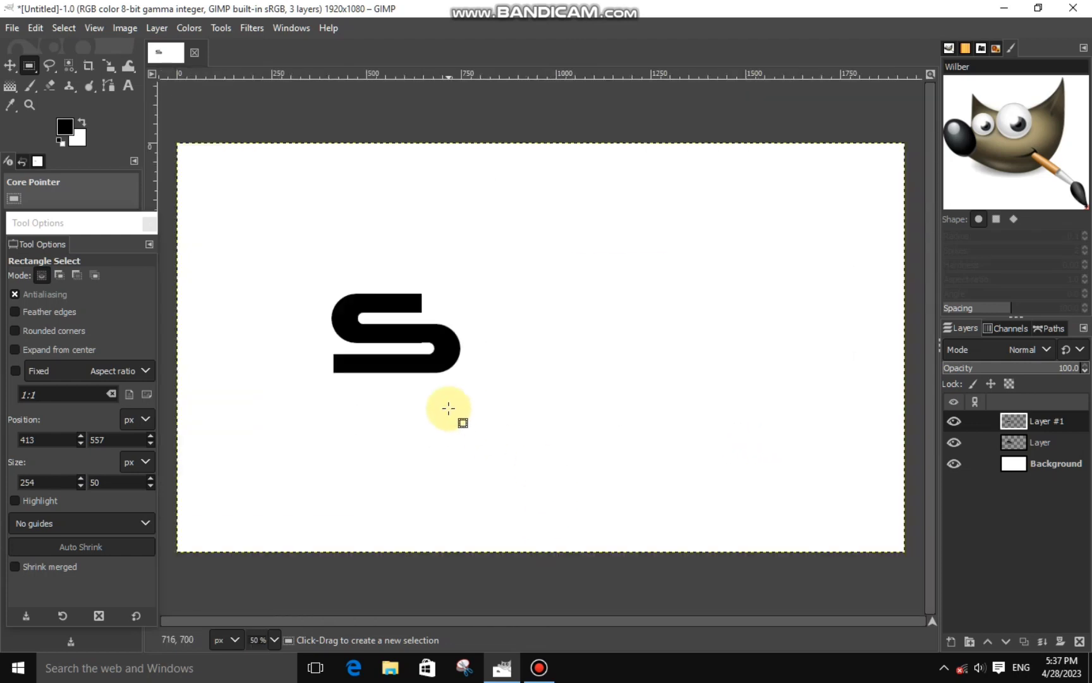
Add an Ebrima Bold text box right of the S containing 'F'
left_click(128, 86)
mouse_move(474, 289)
left_mouse_down()
mouse_move(587, 373)
mouse_move(635, 382)
left_mouse_up()
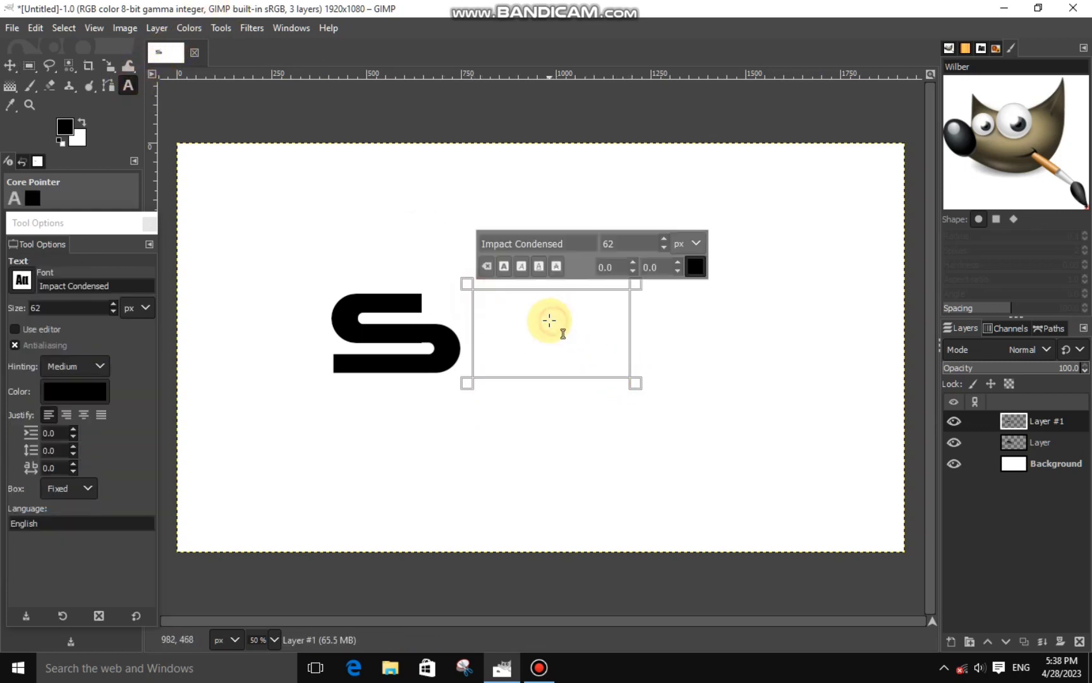
left_click(21, 280)
left_click_drag(138, 352, 137, 330)
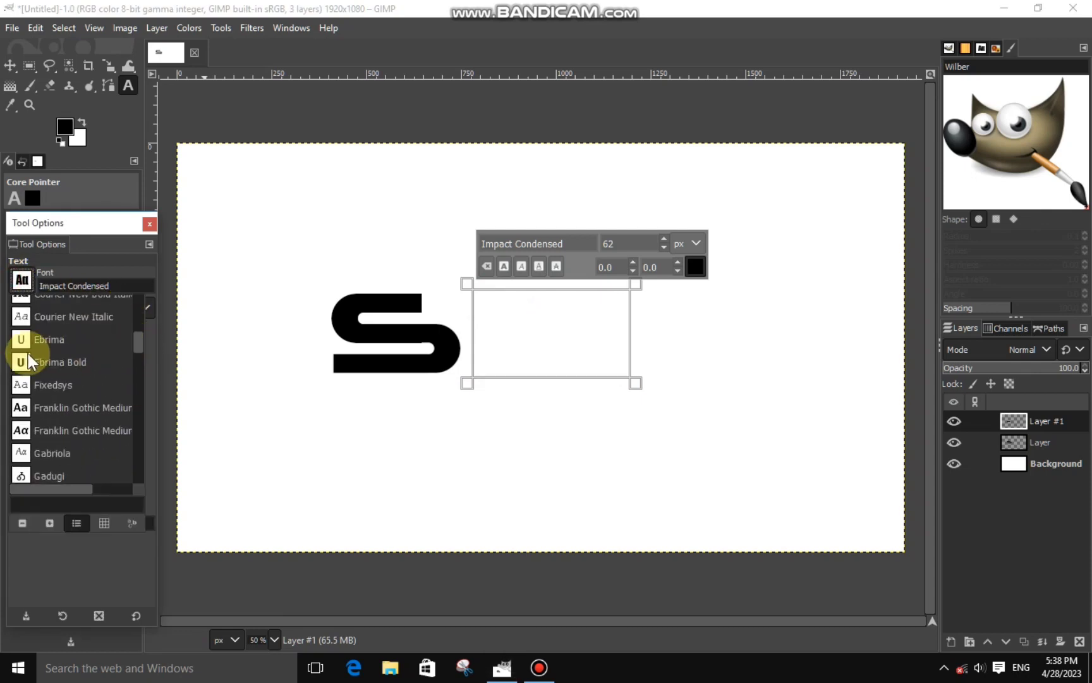
left_click(30, 361)
left_click(492, 346)
type("F")
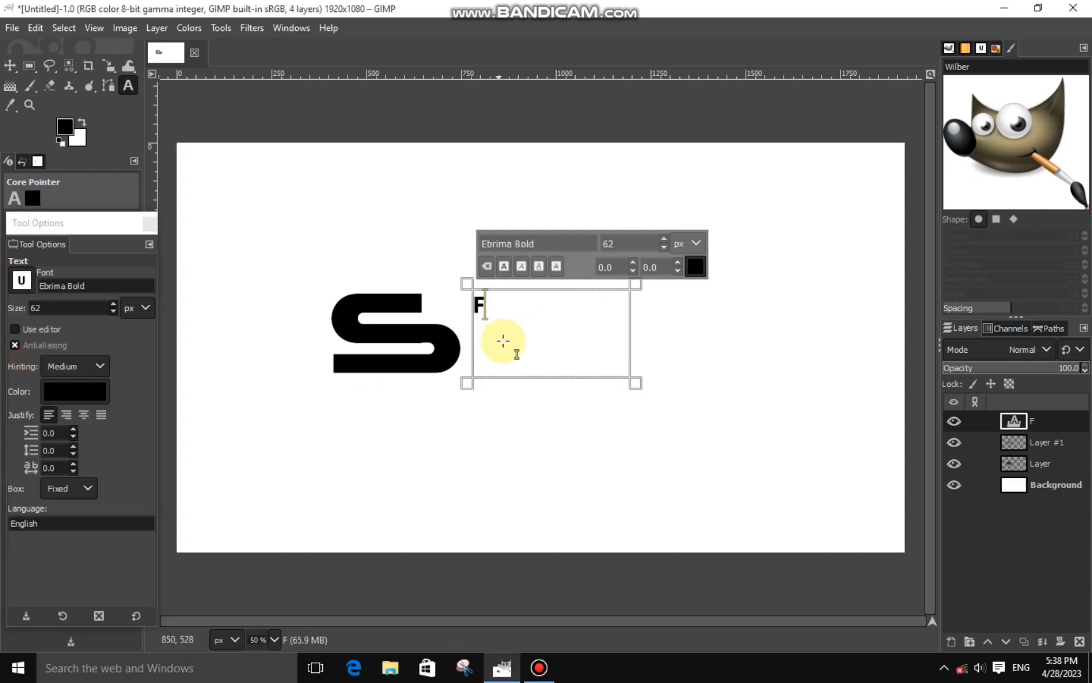
Enlarge the F's font size and shift the F layer up toward the S
left_click(664, 240)
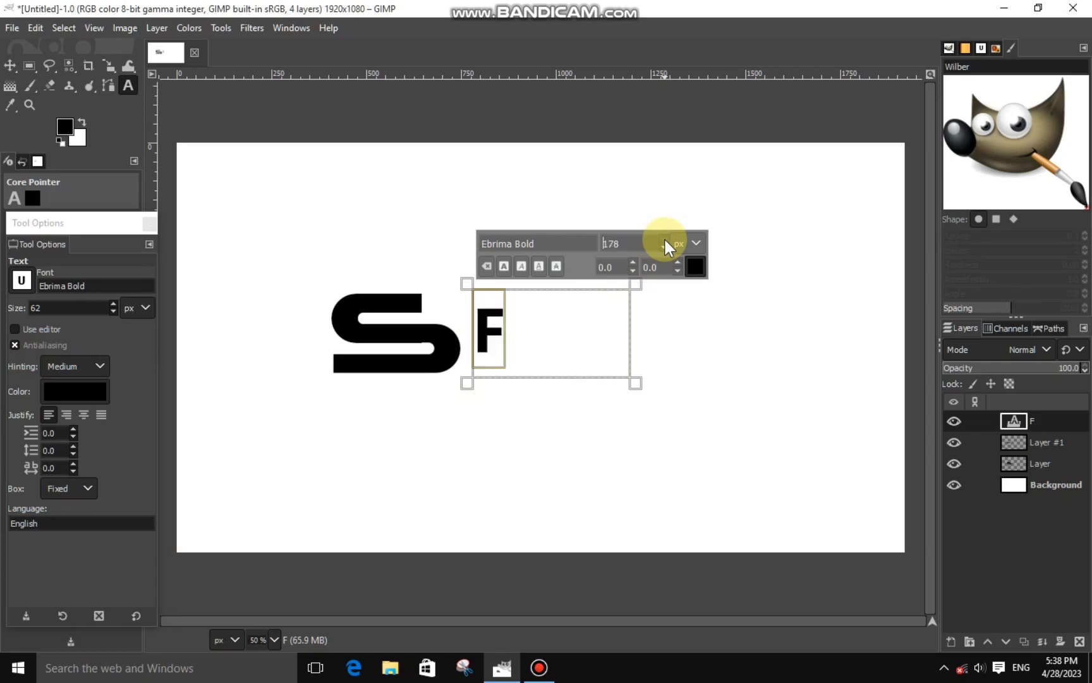
left_click(664, 240)
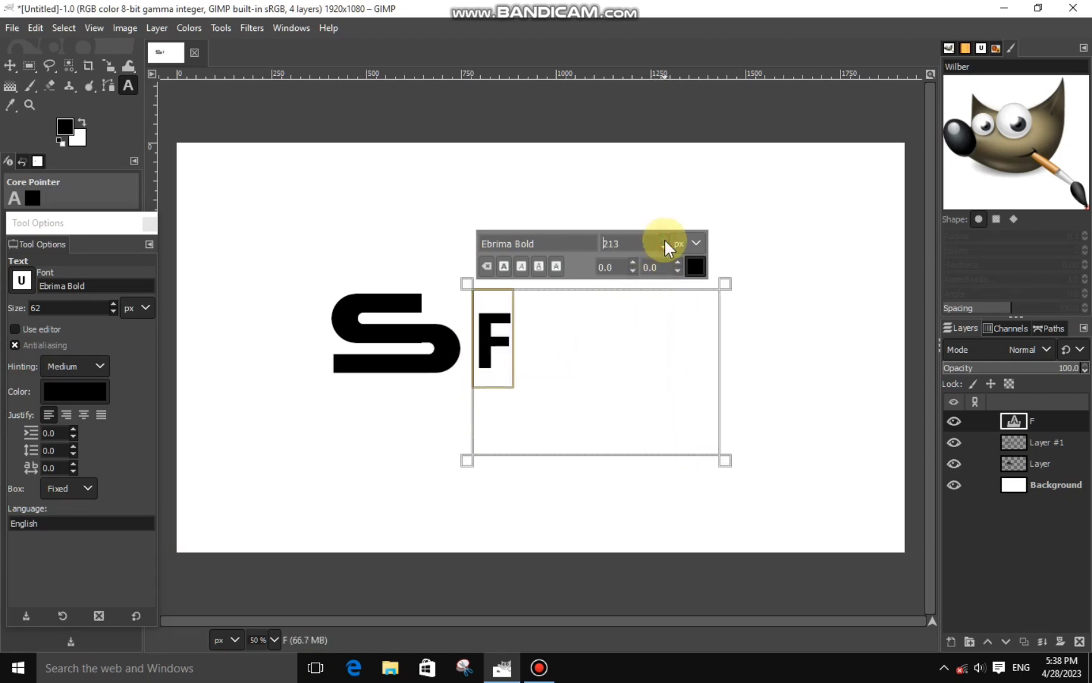
left_click(664, 240)
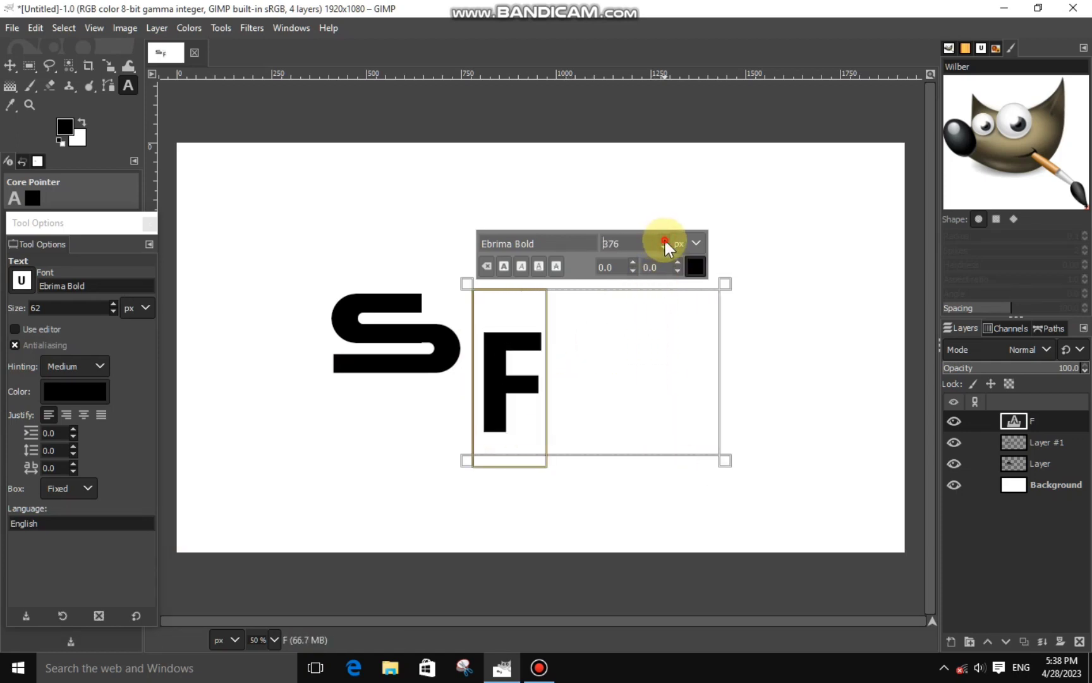
left_click(109, 65)
left_click(597, 365)
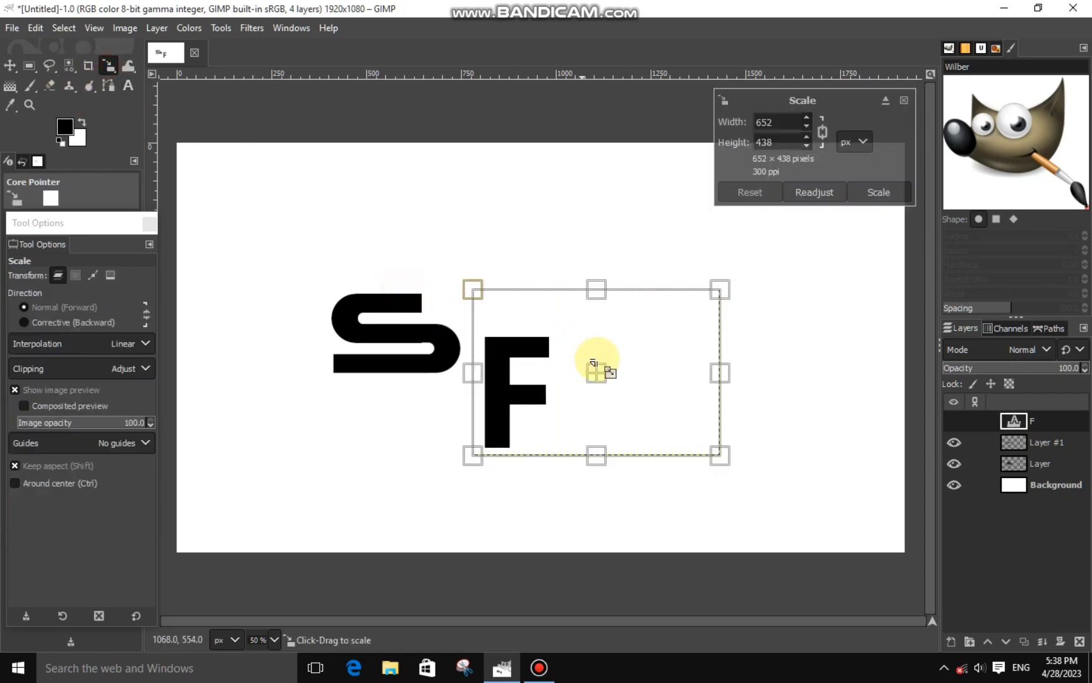
left_click_drag(598, 370, 582, 325)
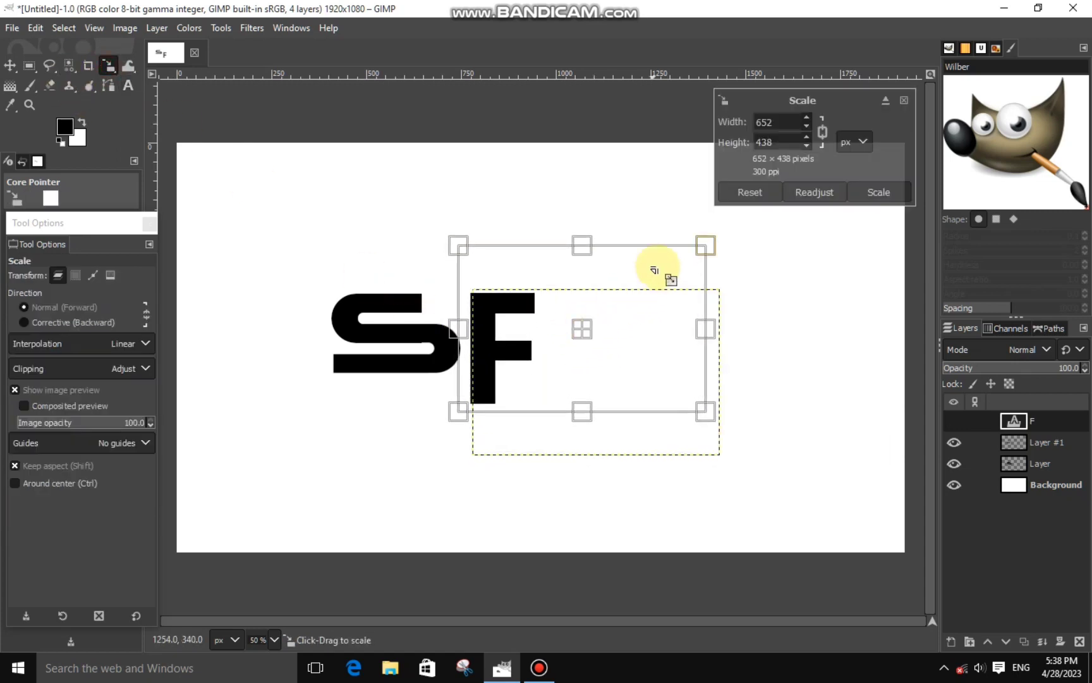
Scale the F to 524×352 and move it up snugly beside the S
left_click_drag(655, 266, 609, 310)
left_click_drag(556, 346, 555, 322)
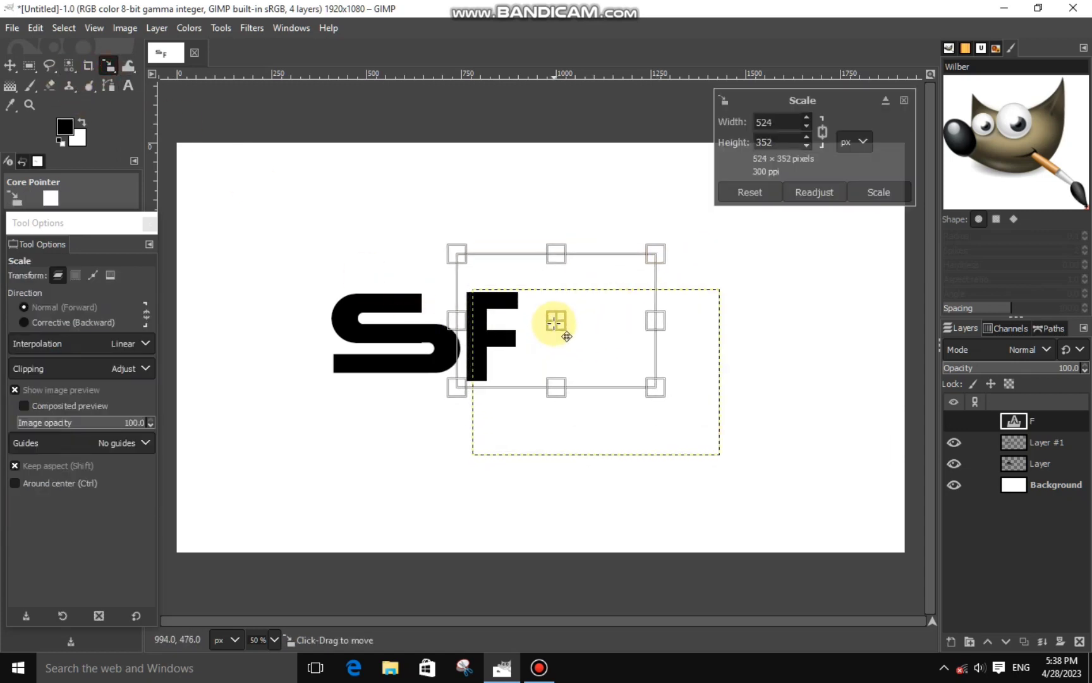
left_click(857, 194)
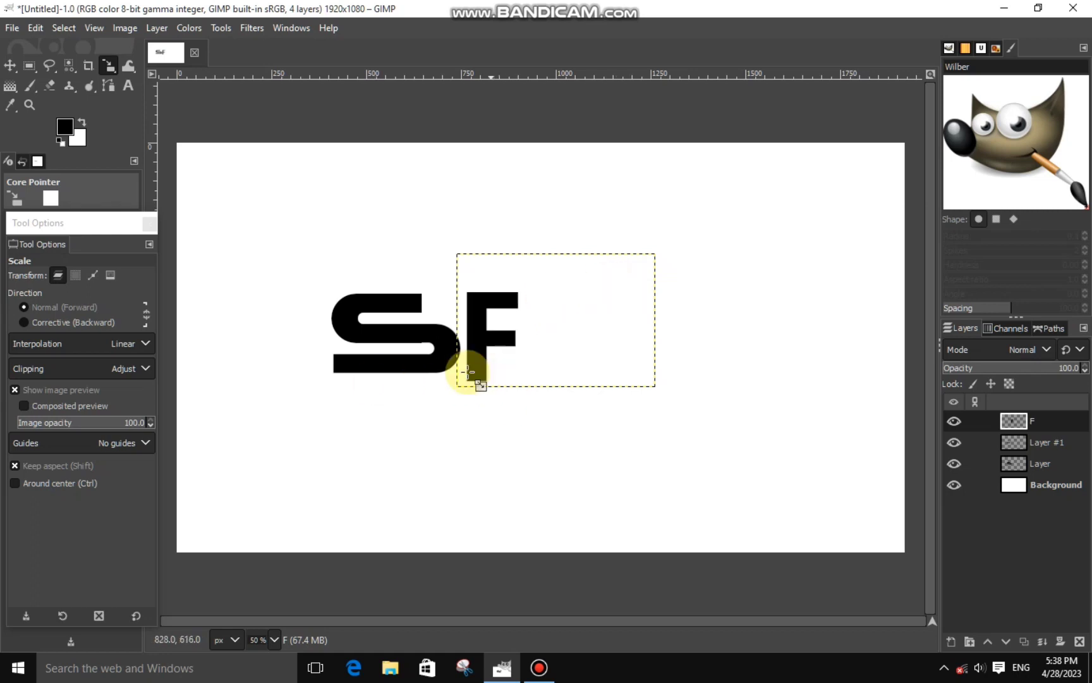
key("1")
mouse_move(534, 629)
left_mouse_down()
mouse_move(493, 624)
mouse_move(573, 625)
left_mouse_up()
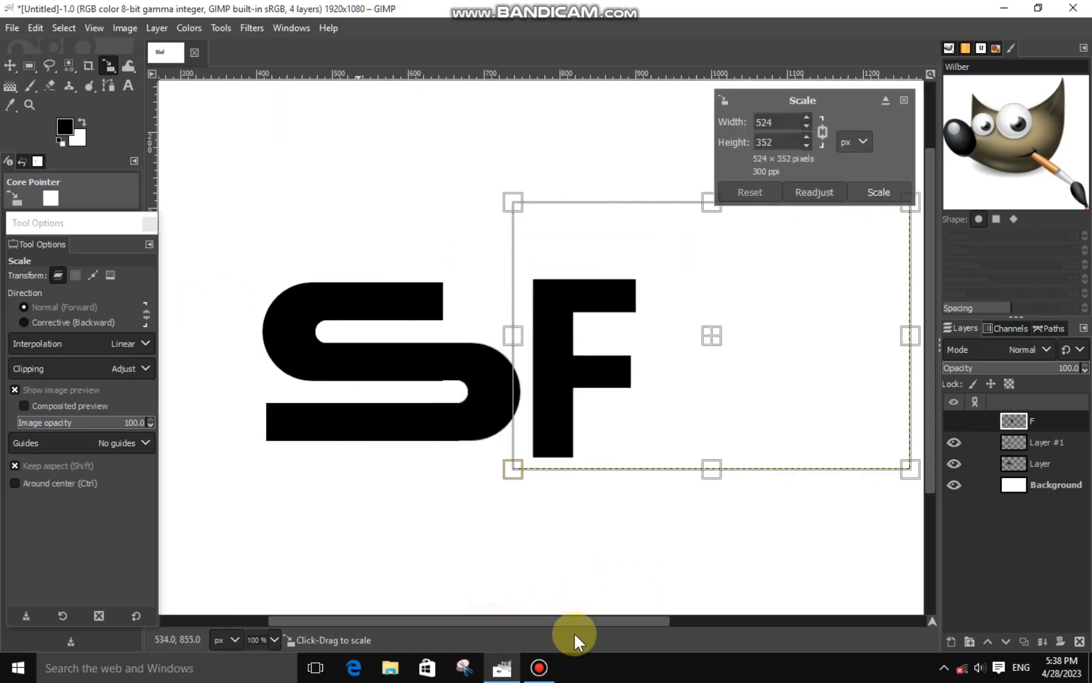
left_click(29, 65)
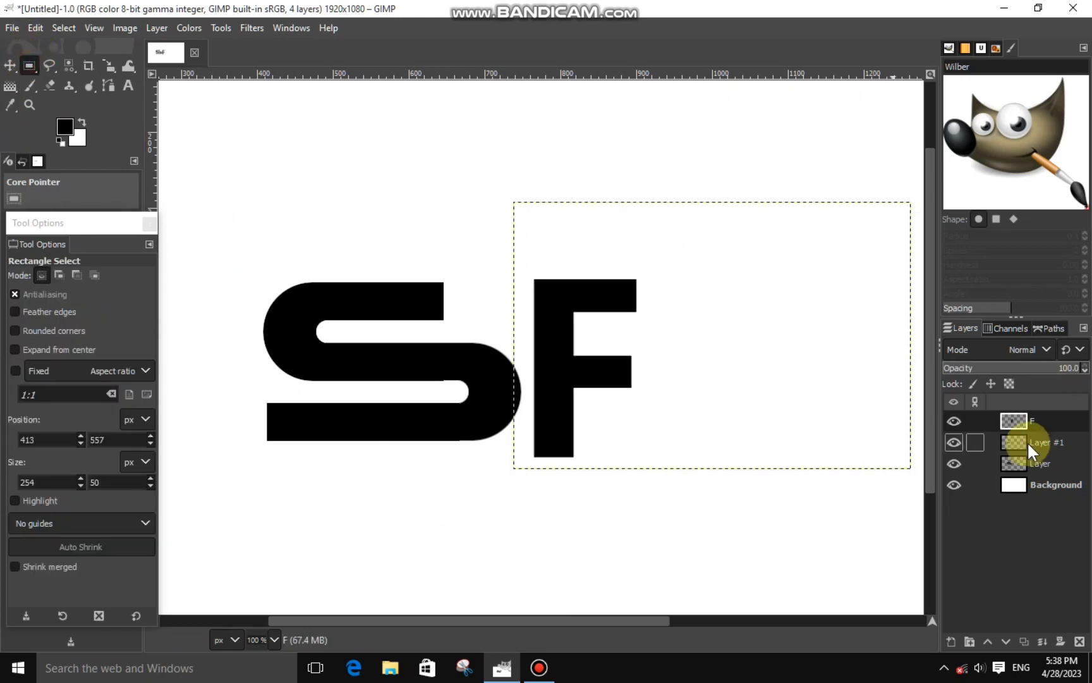
On Layer #1, select the gap between the S's top stroke and the F
left_click(1019, 442)
mouse_move(438, 280)
left_mouse_down()
mouse_move(520, 315)
mouse_move(622, 316)
left_mouse_up()
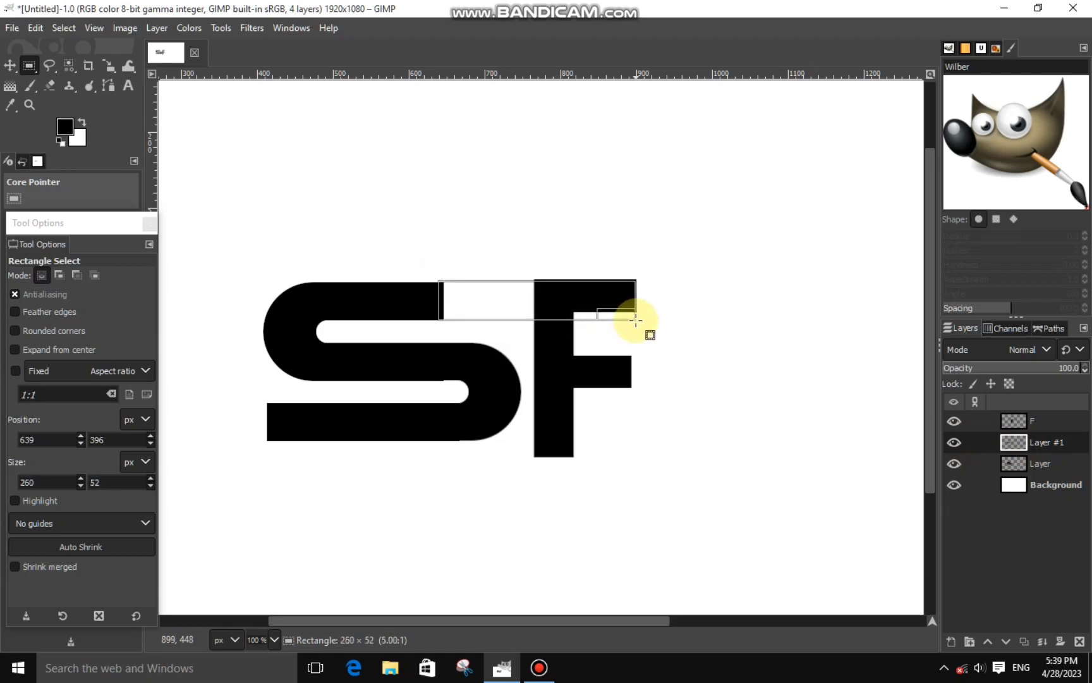
left_click_drag(634, 317, 633, 318)
scroll(629, 326, "up", 2)
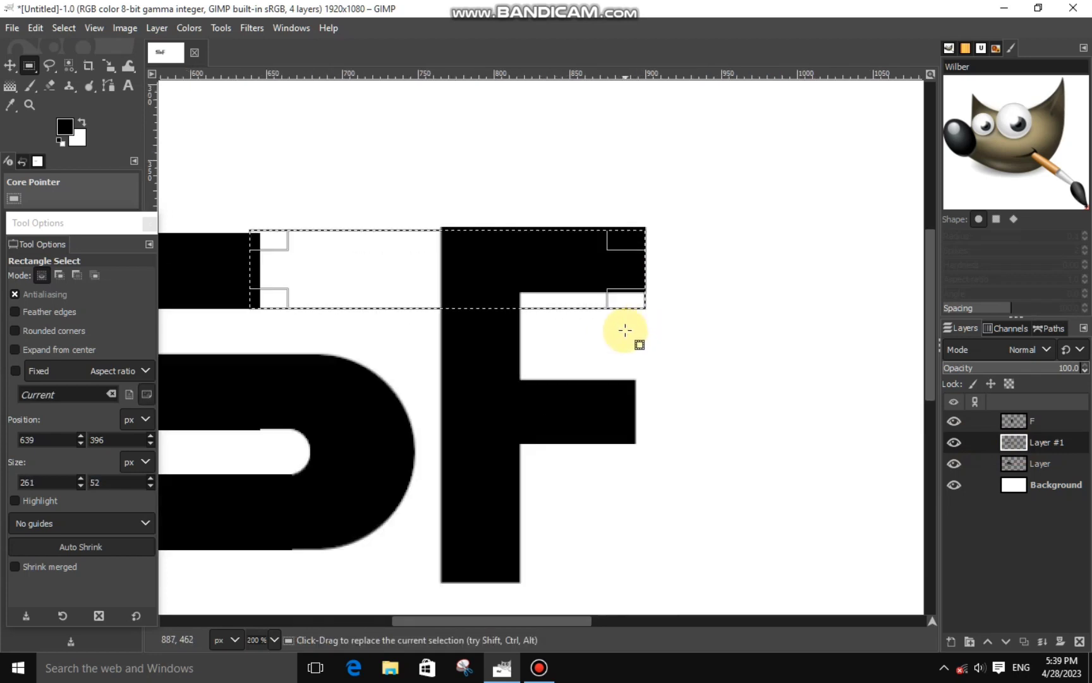
scroll(550, 284, "down", 1)
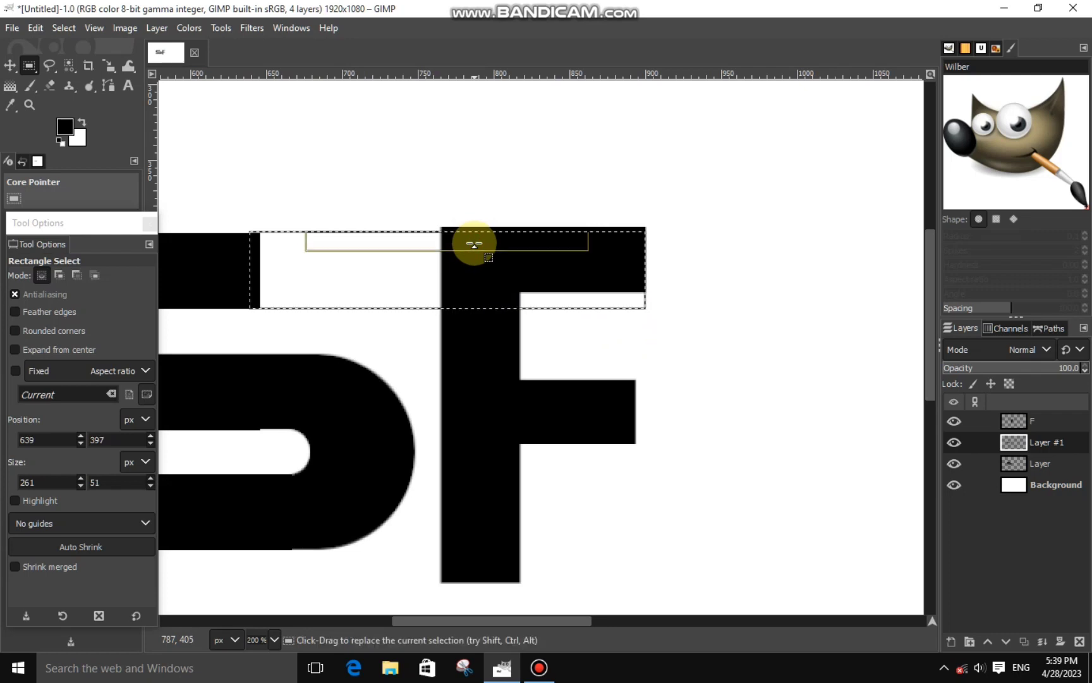
left_click_drag(474, 242, 475, 245)
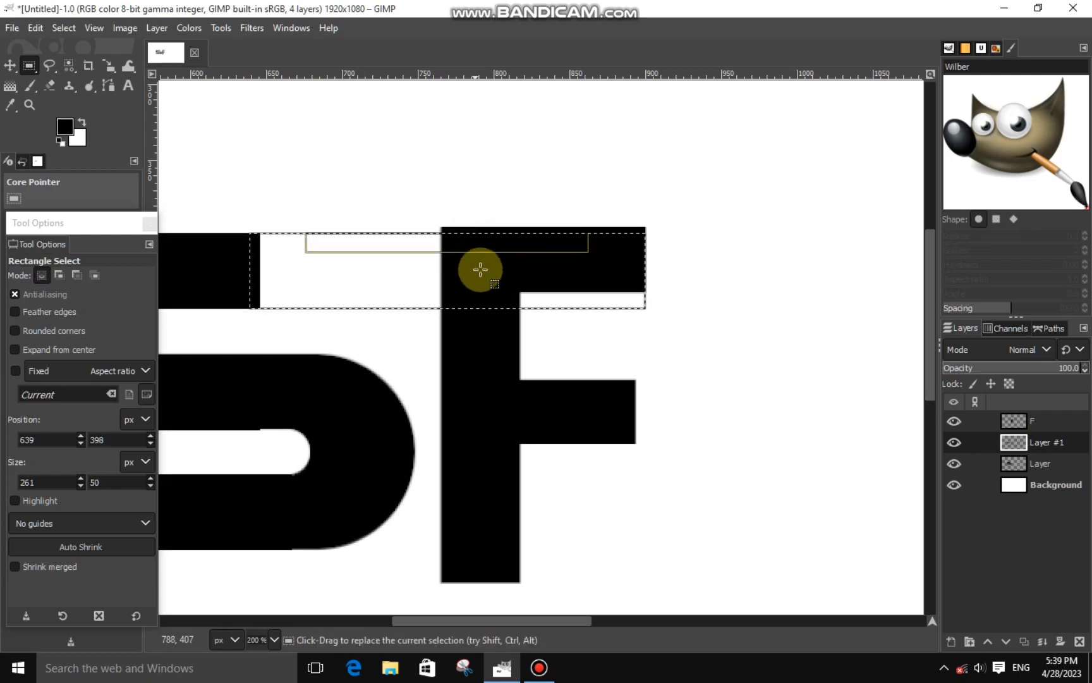
scroll(256, 291, "up", 3)
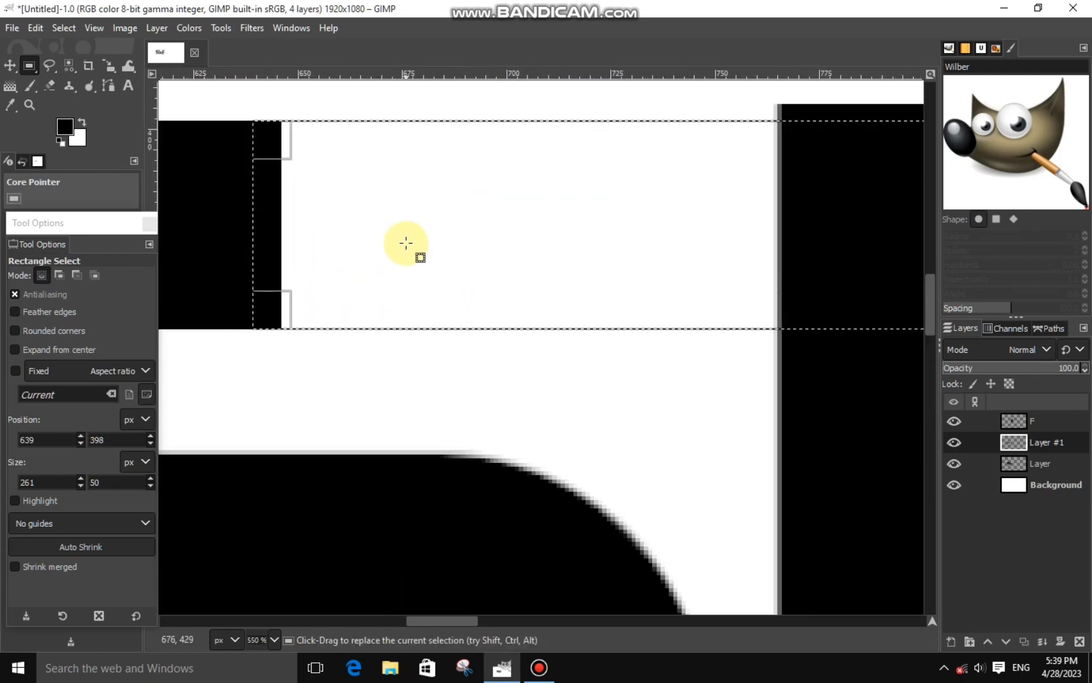
Fill the gap with black and remove the selection
right_click(425, 240)
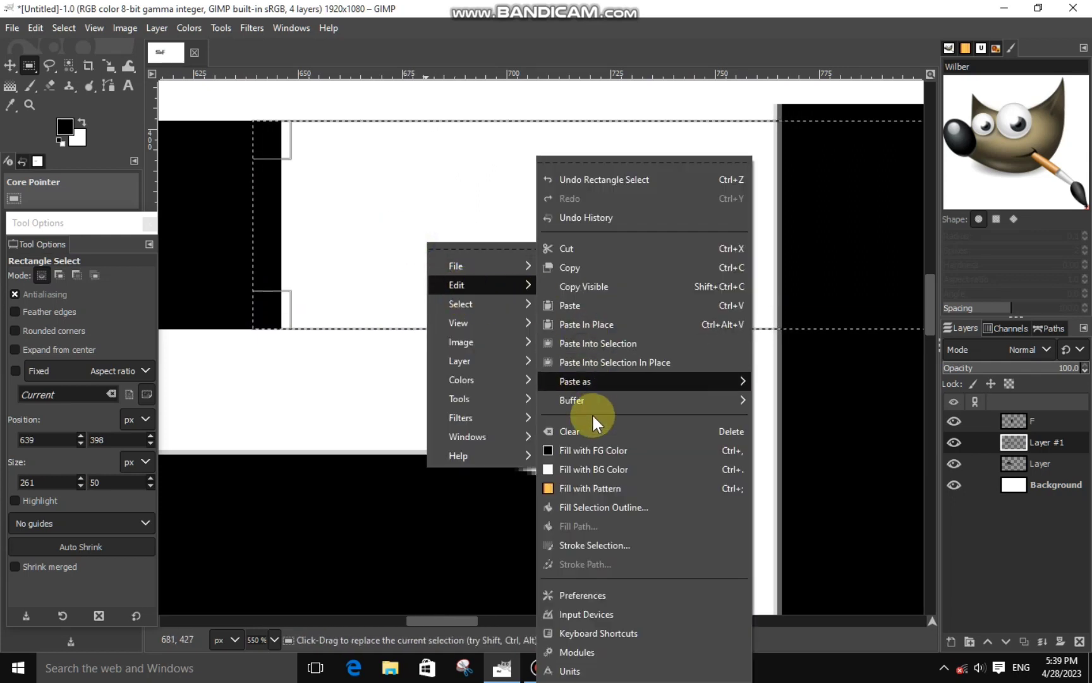
left_click(590, 443)
key("ctrl+shift+a")
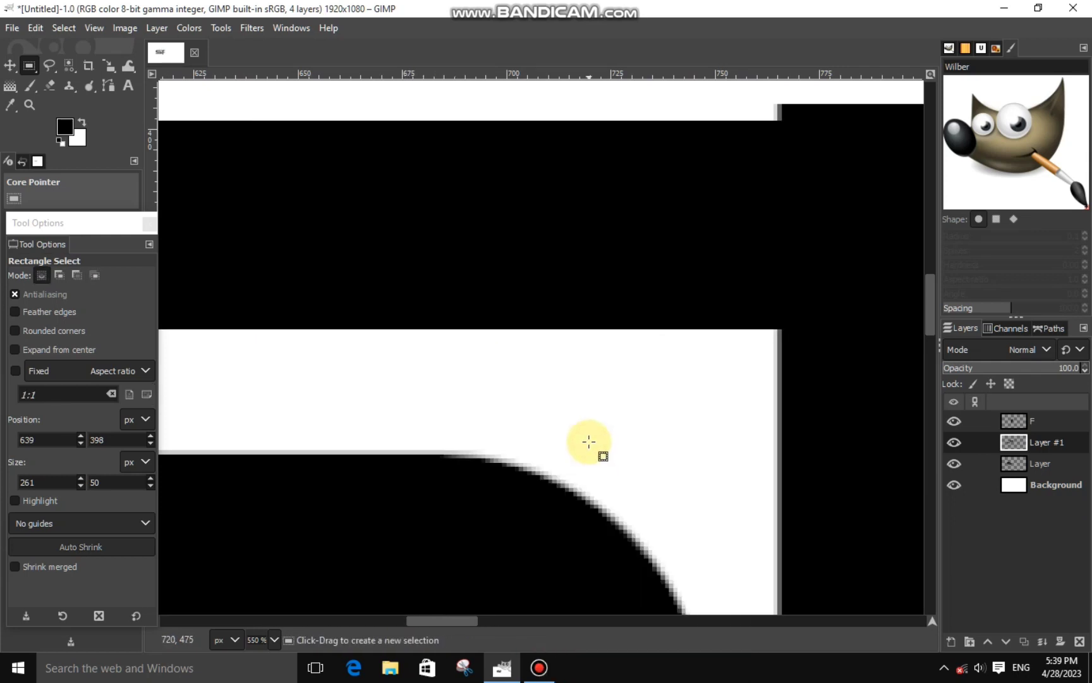
scroll(582, 441, "down", 2)
scroll(575, 441, "down", 2)
scroll(576, 441, "down", 1)
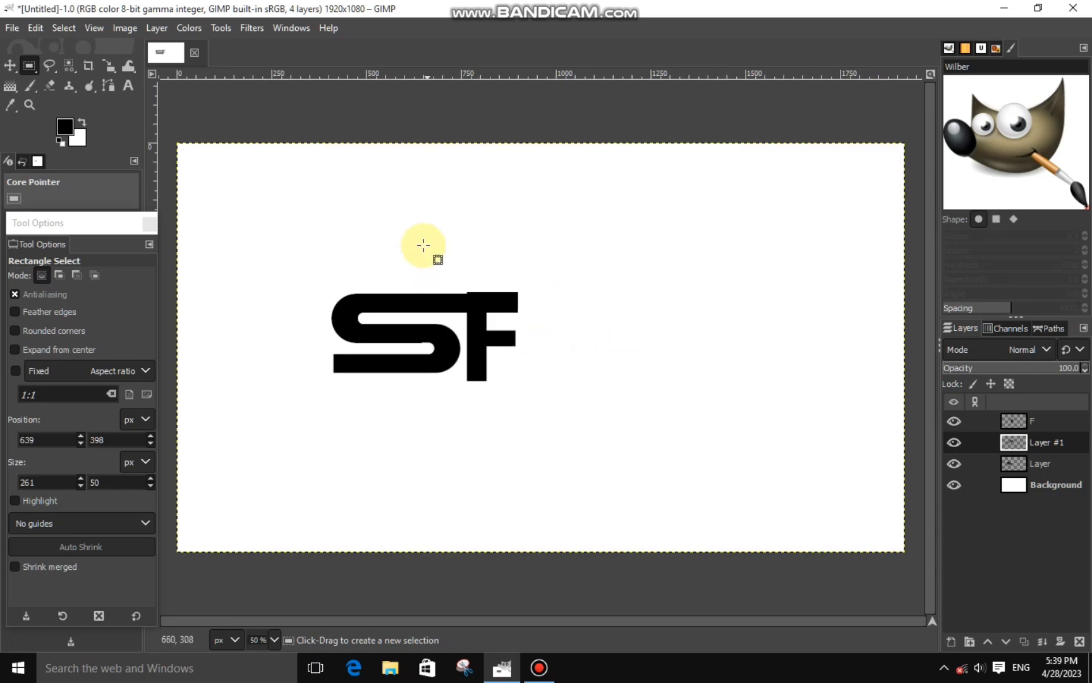
Cut away the thin strip above the F's top bar on the F layer
left_click(1012, 422)
scroll(466, 286, "up", 3)
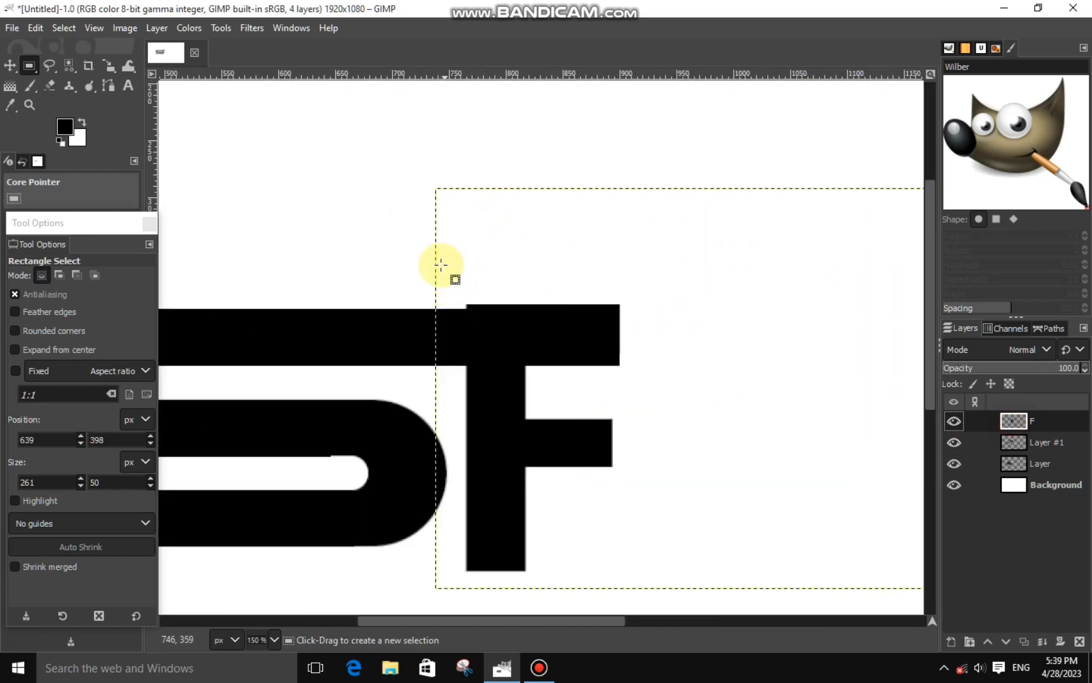
left_click_drag(441, 267, 651, 309)
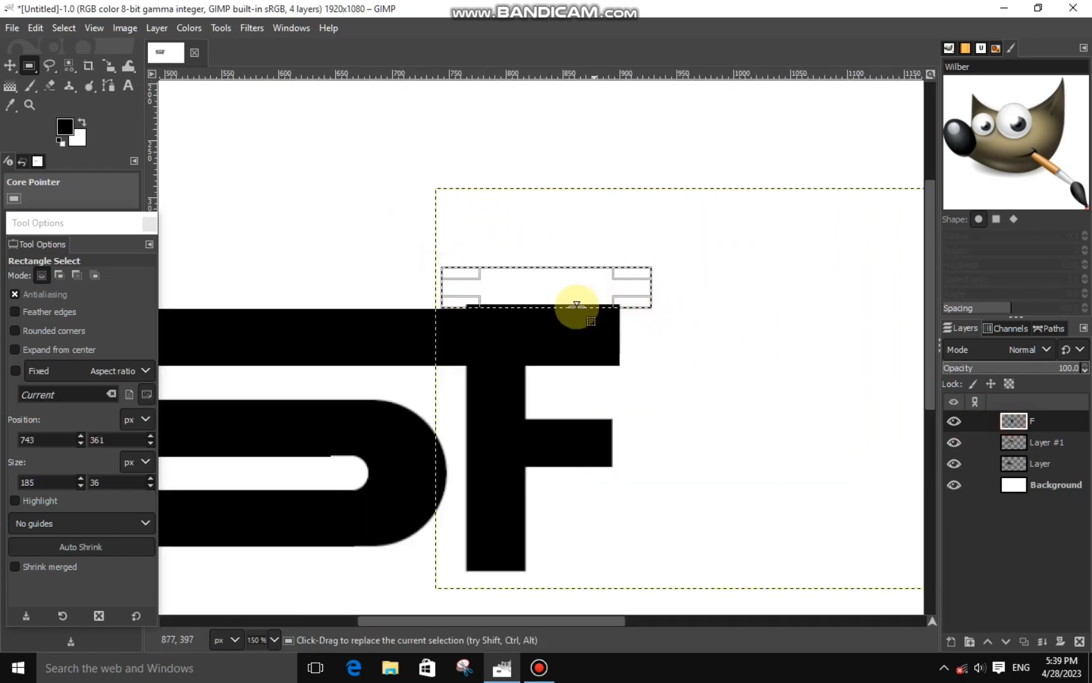
scroll(573, 305, "up", 1)
left_click_drag(536, 300, 536, 299)
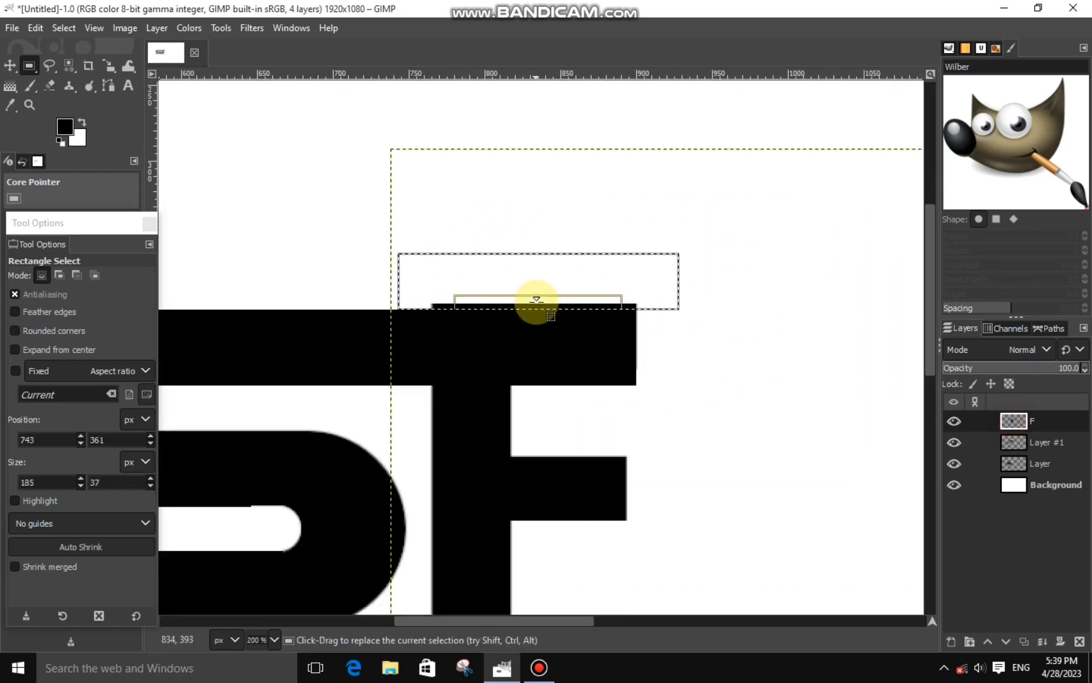
key("ctrl+x")
key("ctrl+shift+a")
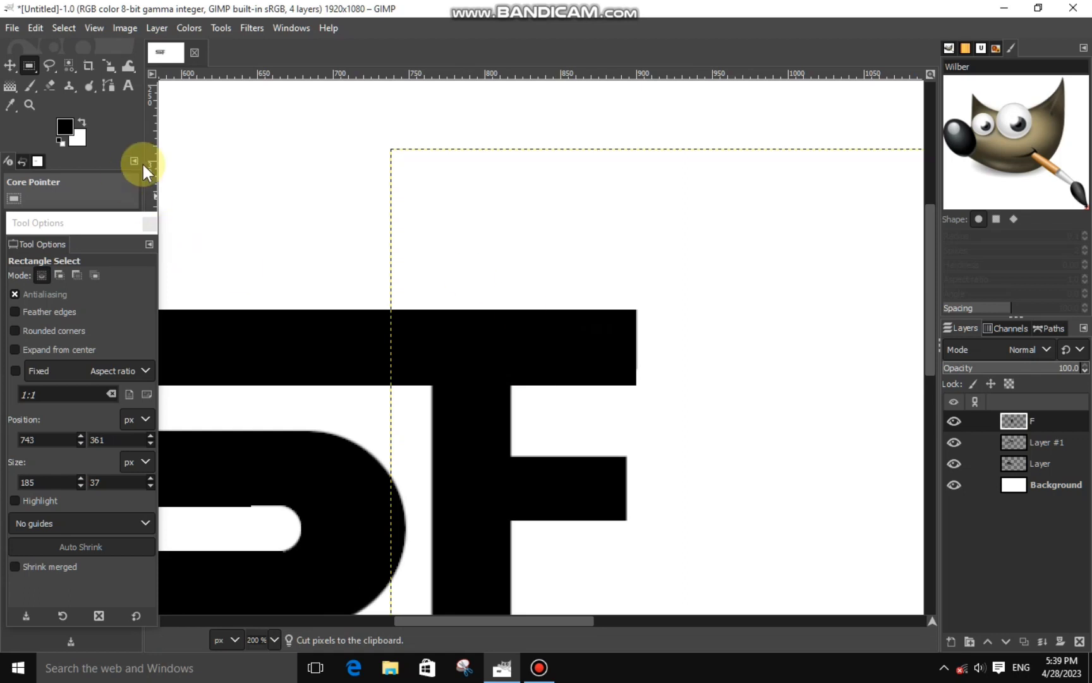
On Layer #1, fill a black block right of the top bar to extend it
left_click(48, 66)
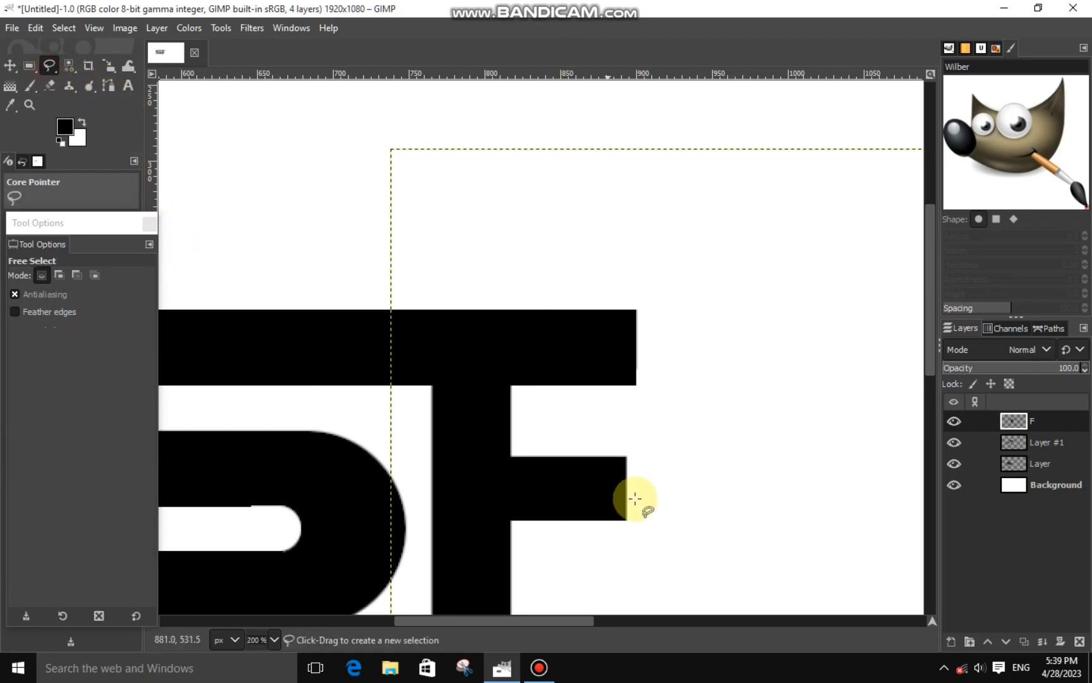
left_click(29, 66)
left_click(1042, 442)
left_click(635, 310)
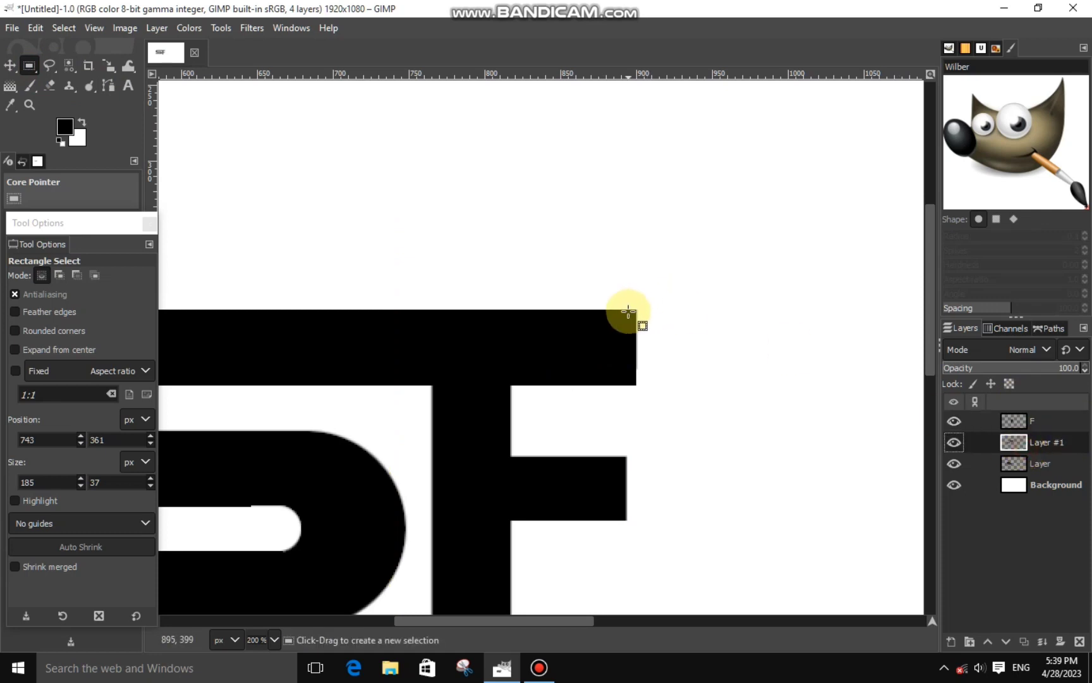
left_click_drag(628, 311, 672, 362)
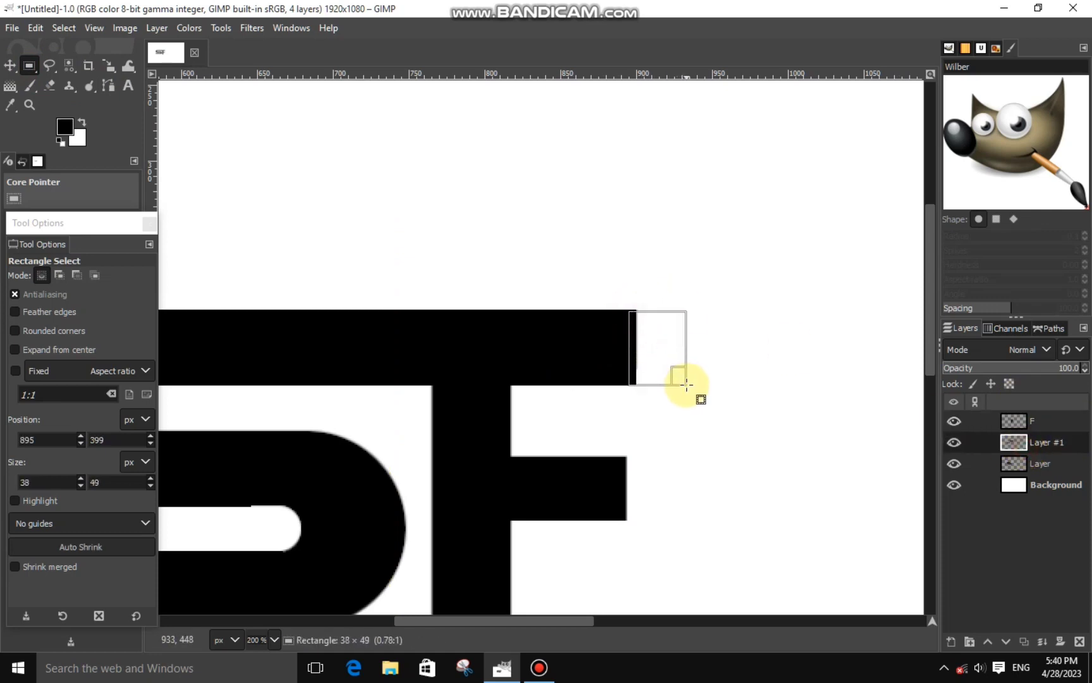
left_click_drag(686, 383, 687, 385)
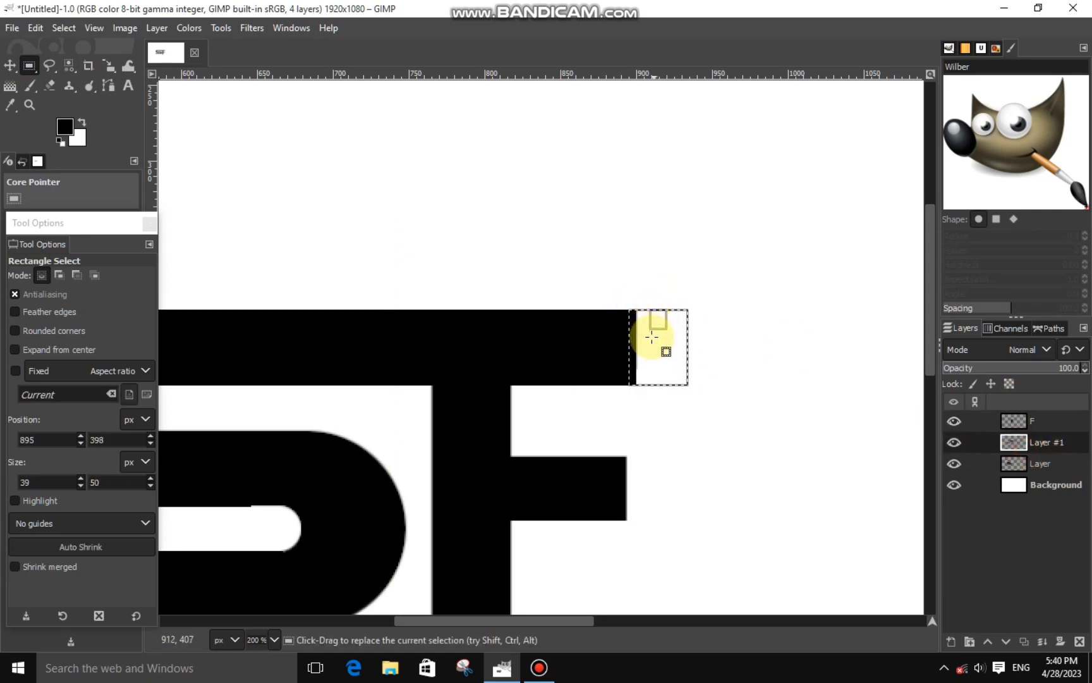
right_click(654, 335)
left_click(782, 440)
left_click(202, 268)
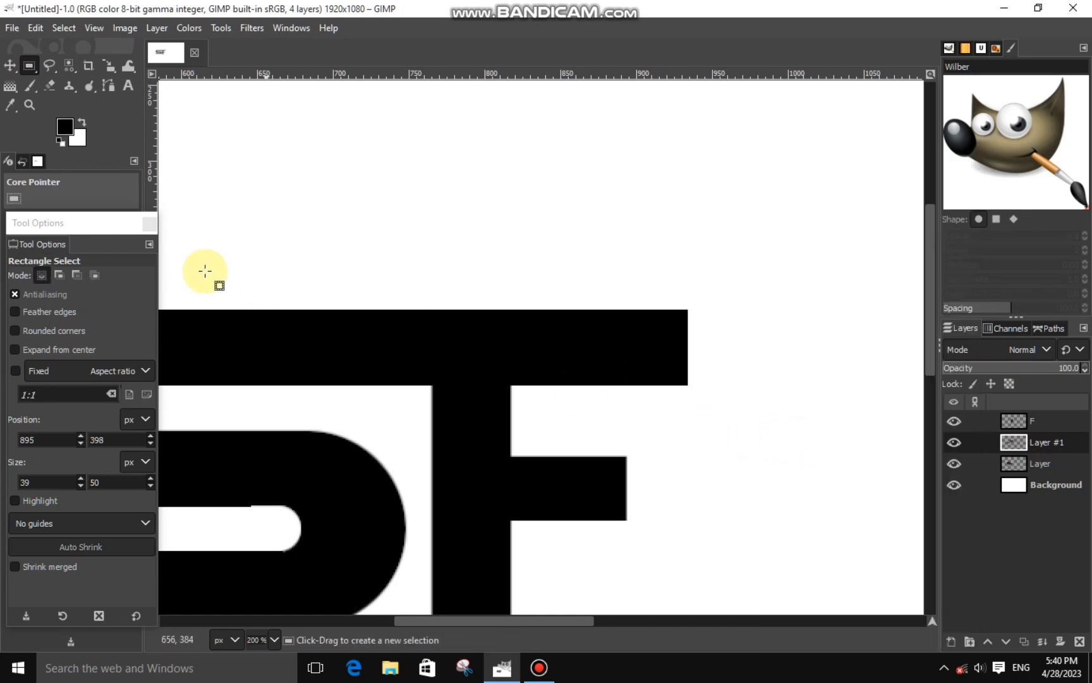
left_click(49, 64)
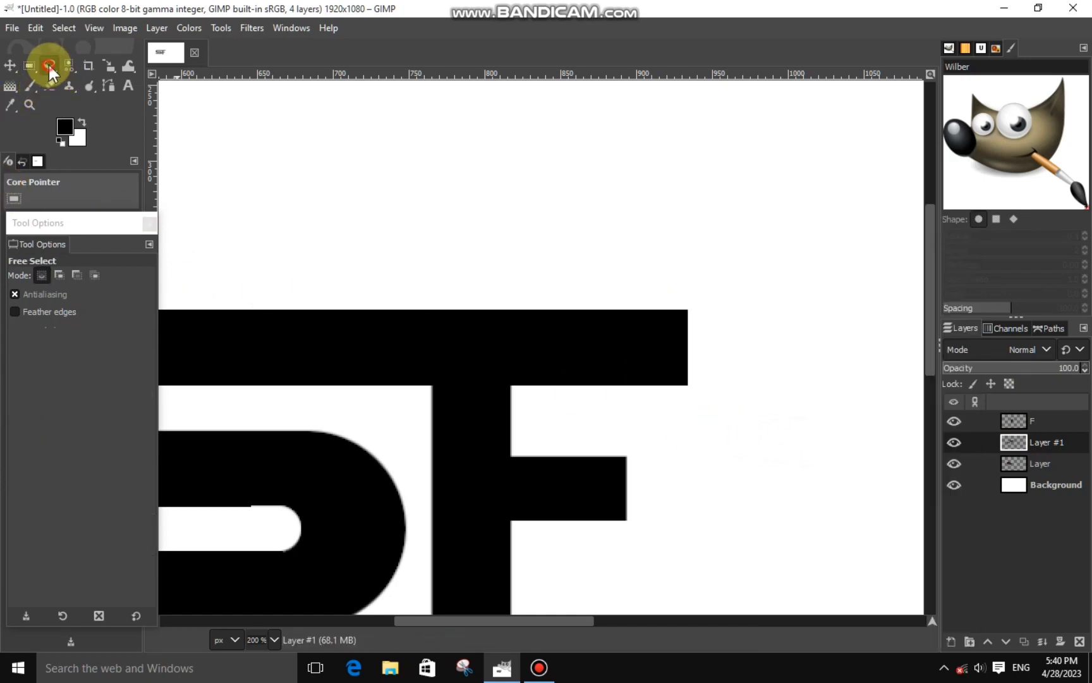
Cut a triangle off the top bar's right end on Layer #1 to slant it
left_click(698, 293)
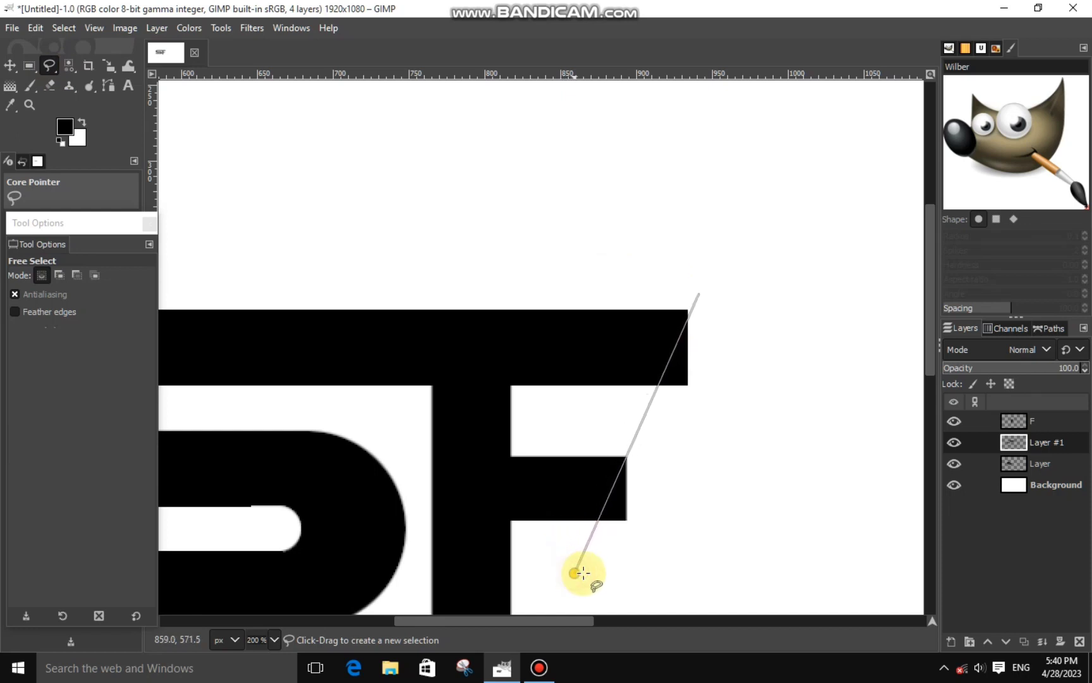
left_click(575, 572)
left_click(806, 545)
left_click(699, 293)
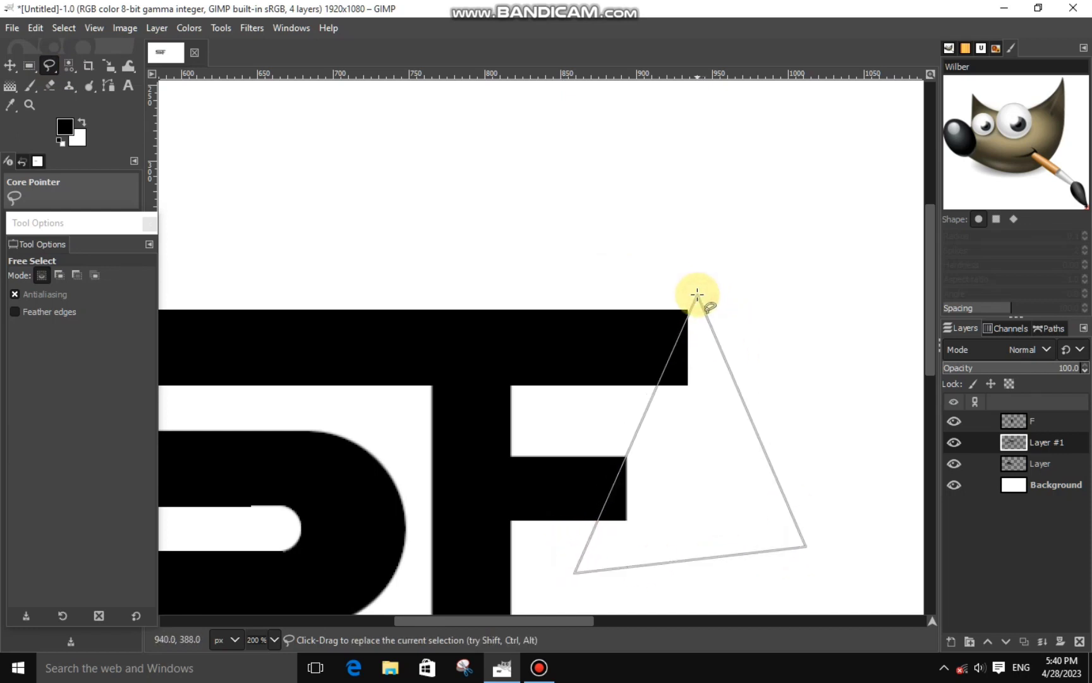
right_click(680, 372)
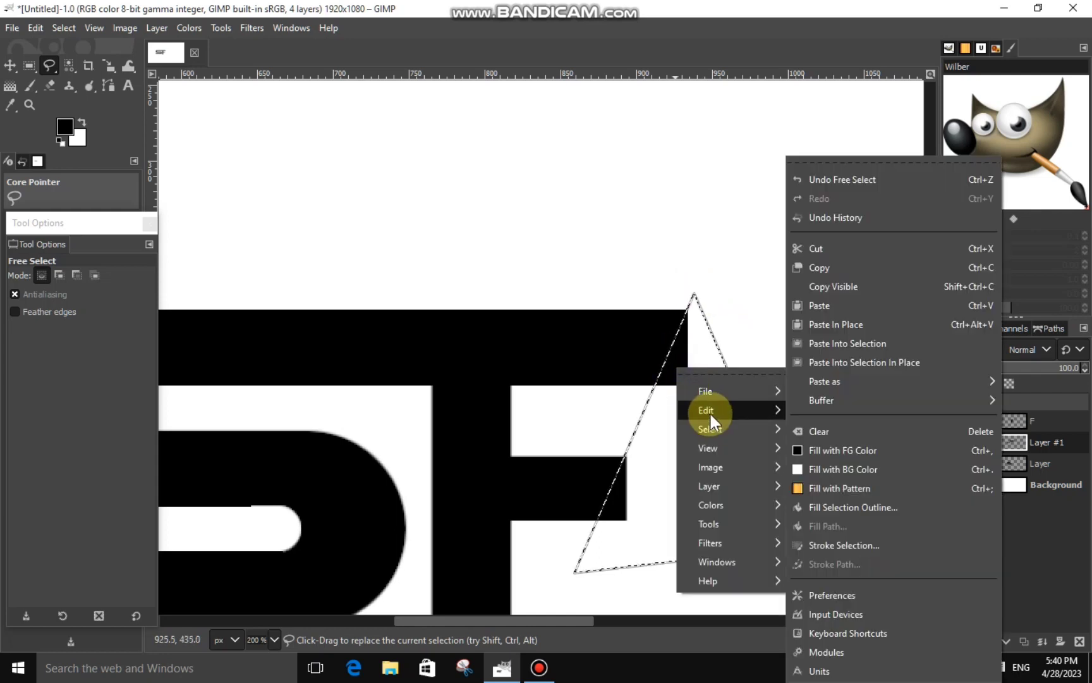
left_click(816, 255)
mouse_move(975, 421)
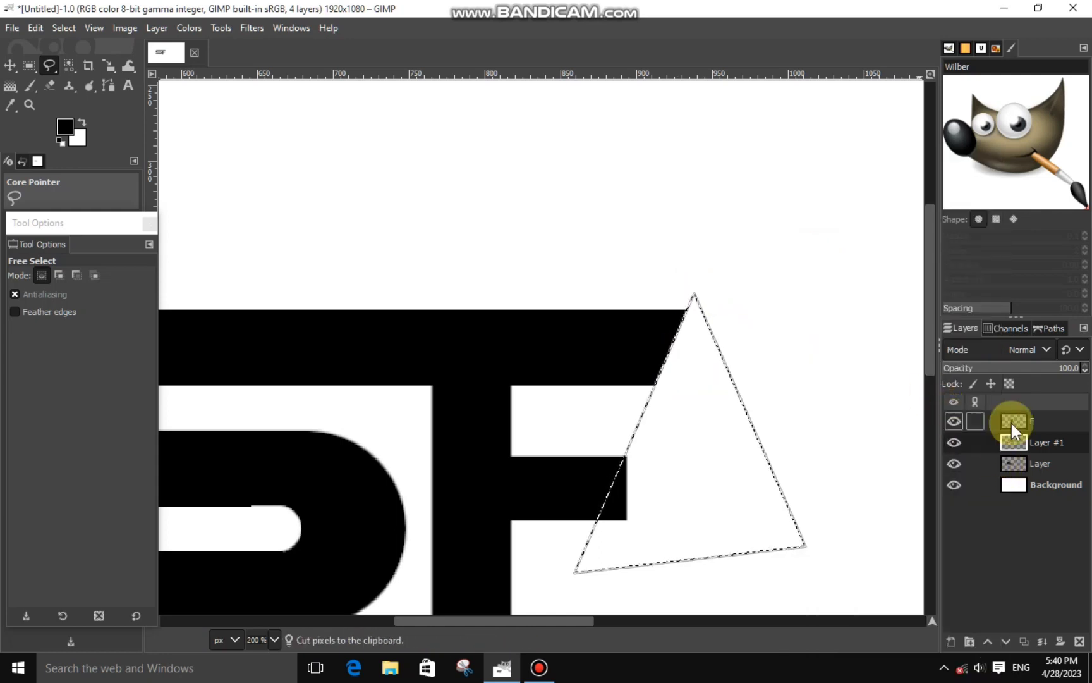
Cut the same triangle from the F layer to slant the F's middle arm
left_click(1010, 421)
right_click(788, 442)
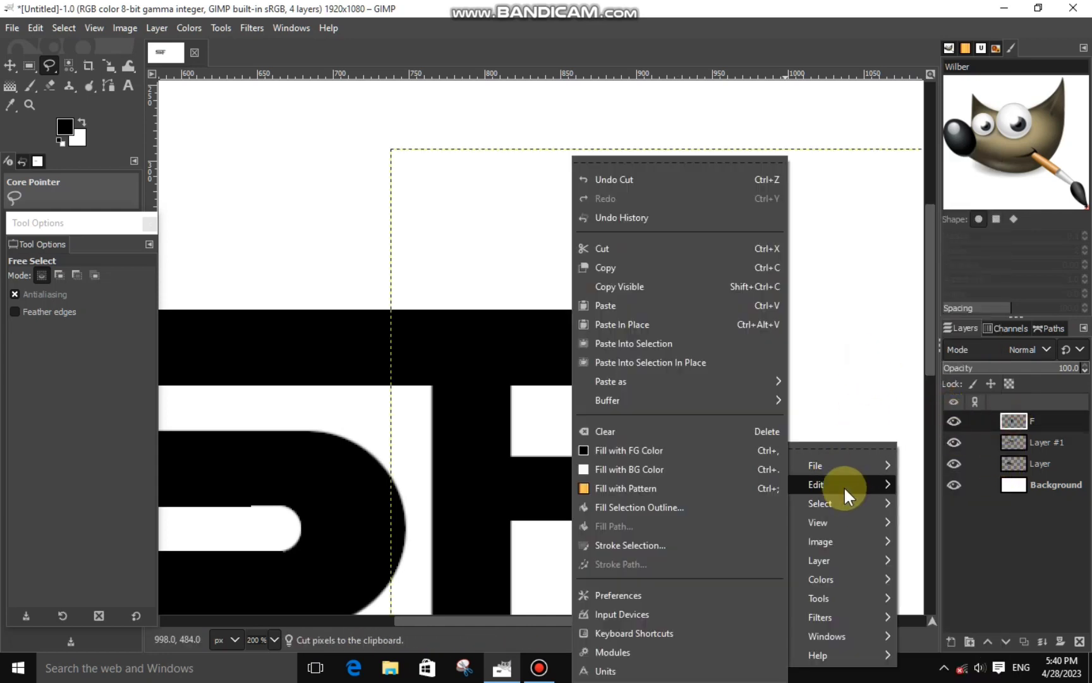
left_click(627, 261)
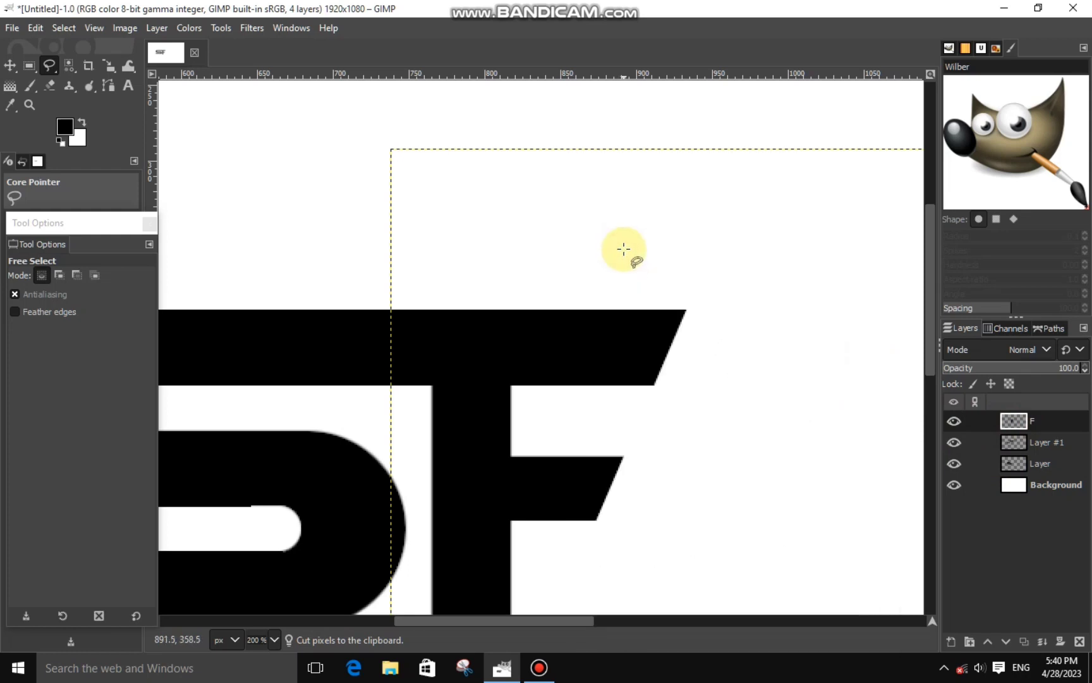
scroll(623, 248, "down", 2)
Rectangle-select and cut a short strip of the F stem just below the top bar
left_click(29, 66)
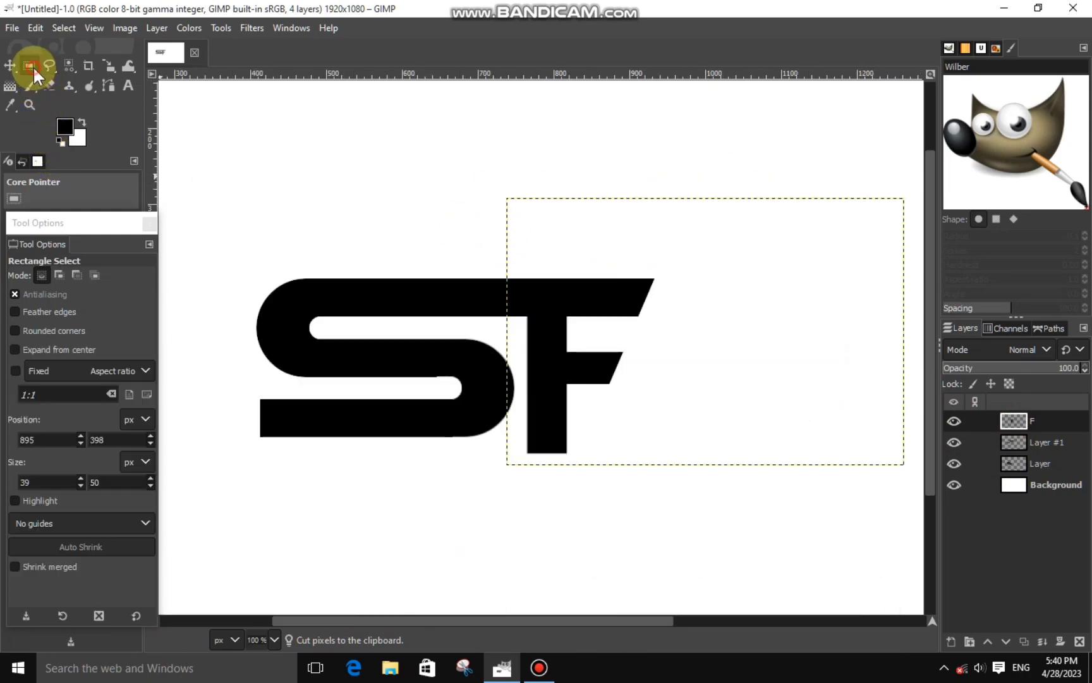
mouse_move(484, 321)
left_mouse_down()
mouse_move(567, 350)
mouse_move(550, 314)
left_mouse_up()
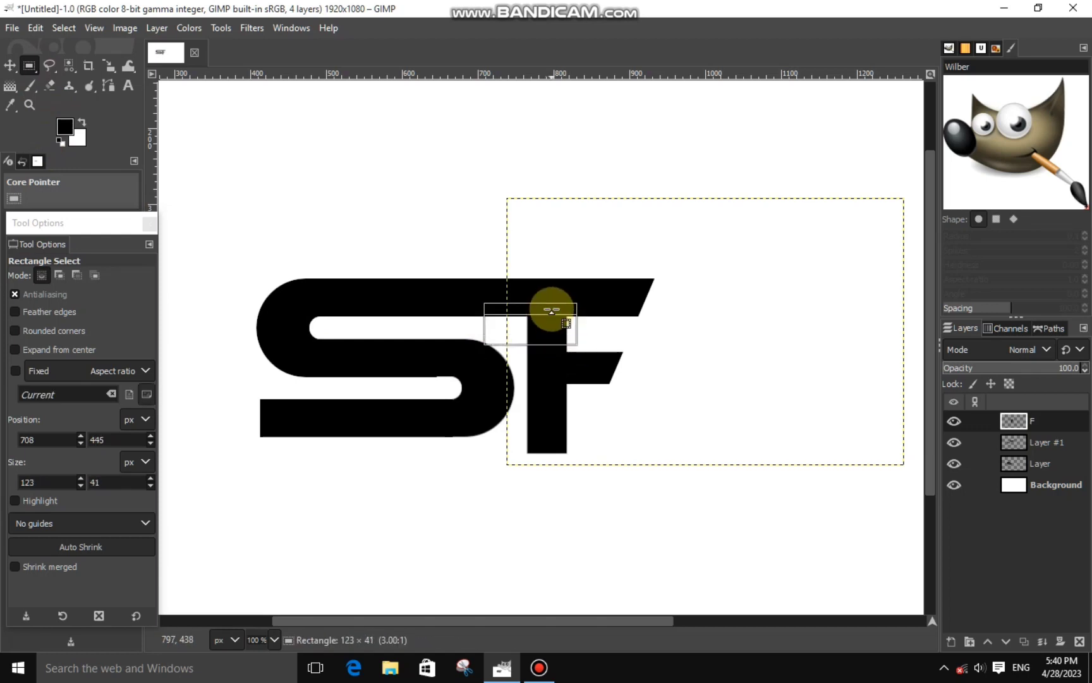
scroll(544, 343, "up", 3, "ctrl")
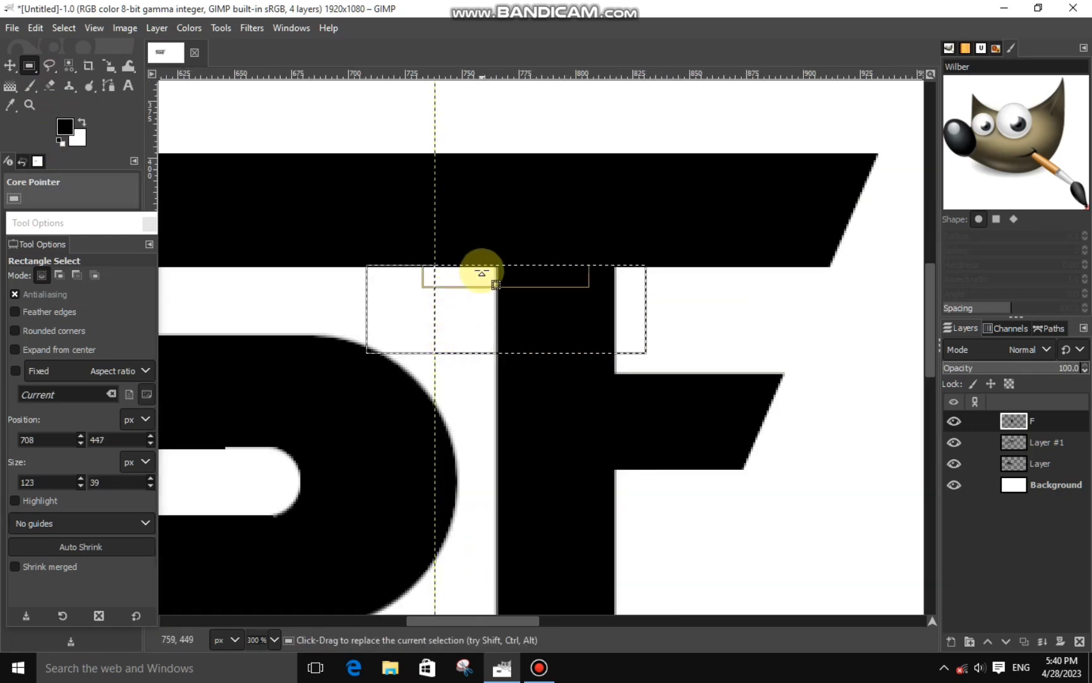
left_click_drag(483, 272, 482, 273)
left_click_drag(481, 342, 482, 331)
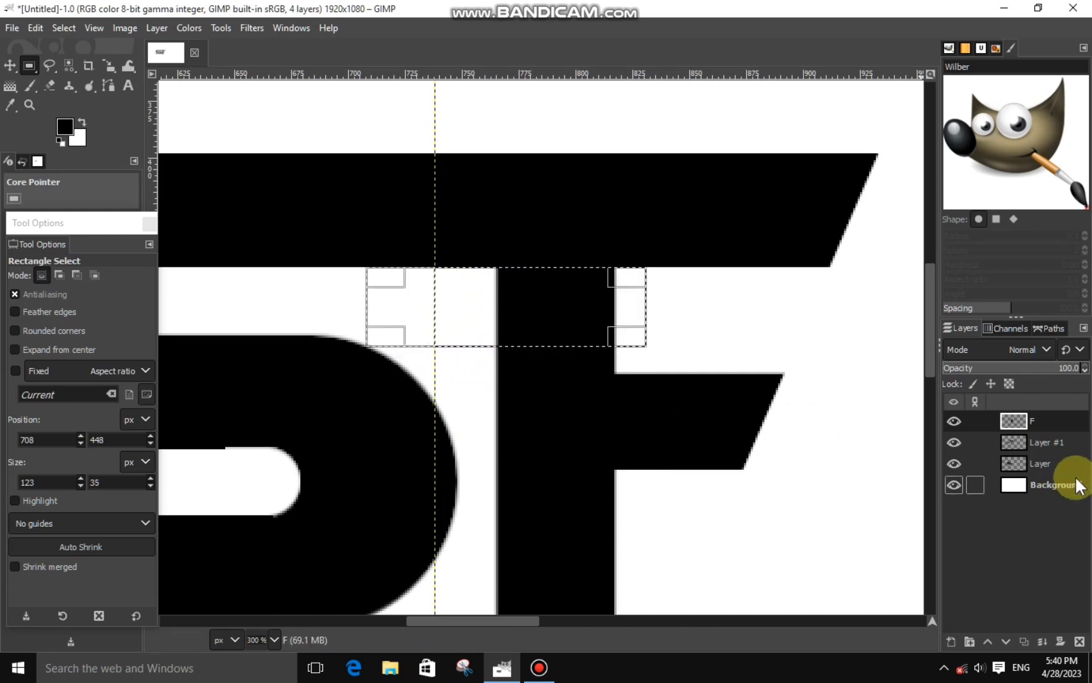
right_click(692, 420)
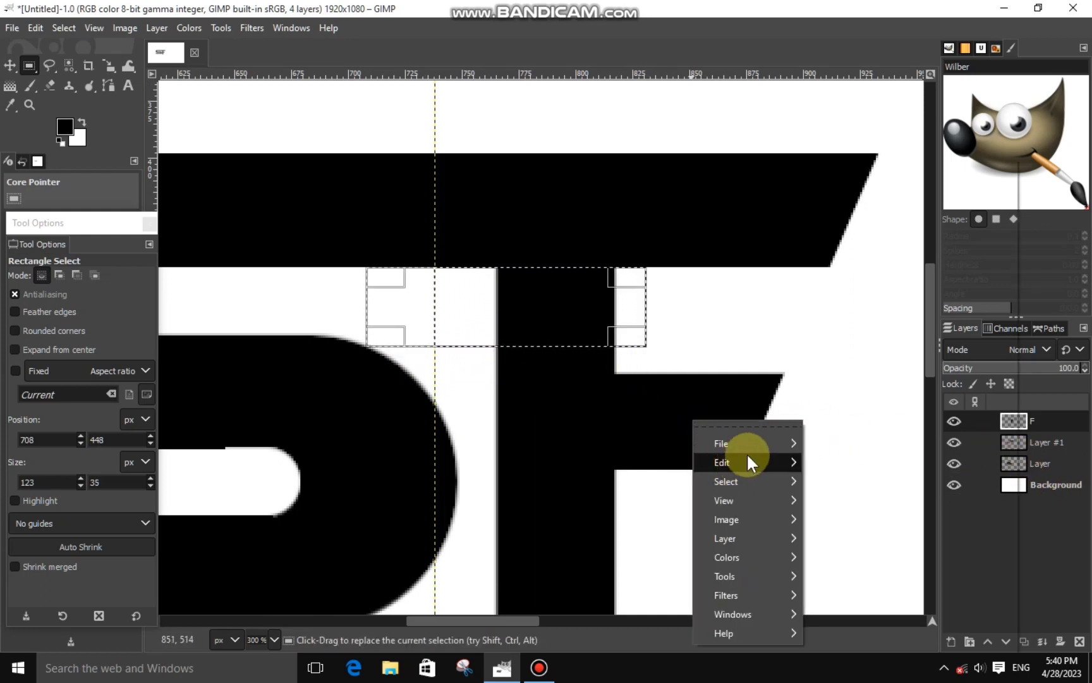
mouse_move(723, 461)
left_click(829, 252)
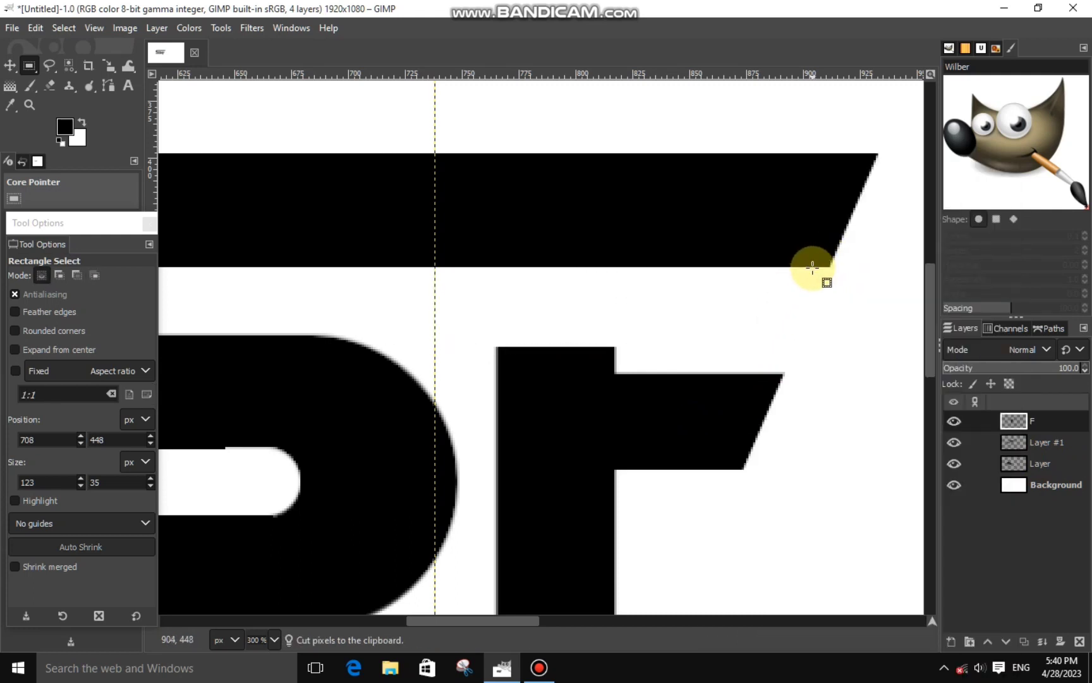
scroll(812, 267, "down", 3)
scroll(813, 267, "down", 2)
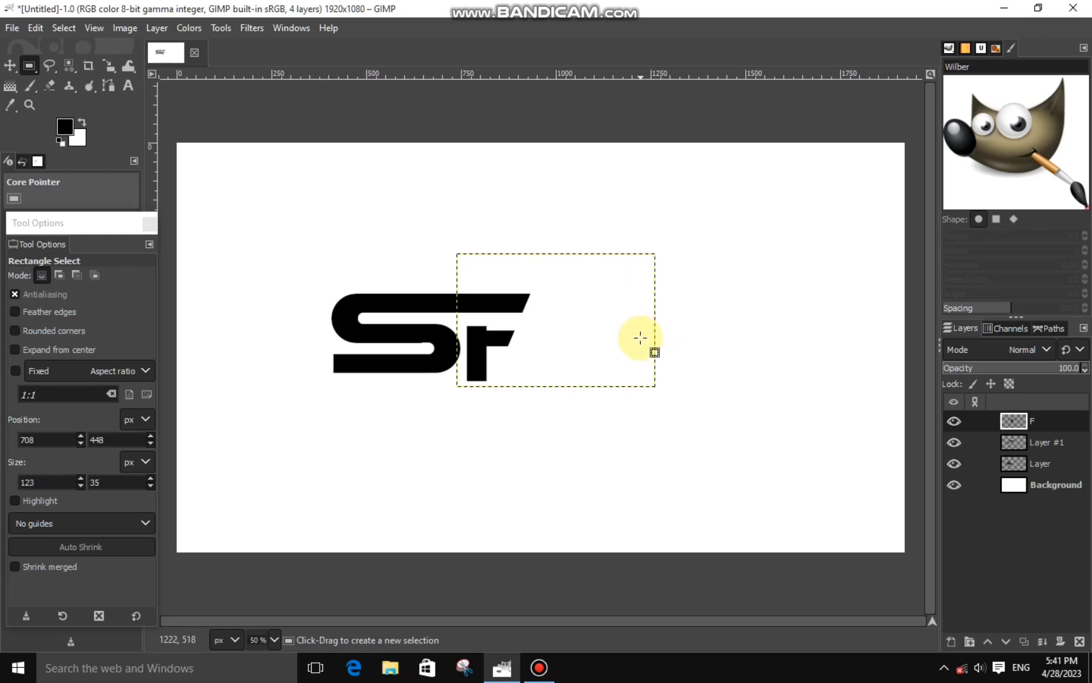
On Layer #1, cut a diagonal triangle off the S's bottom-left corner with Ctrl+X
left_click(49, 65)
left_click(1017, 465)
left_click(1011, 442)
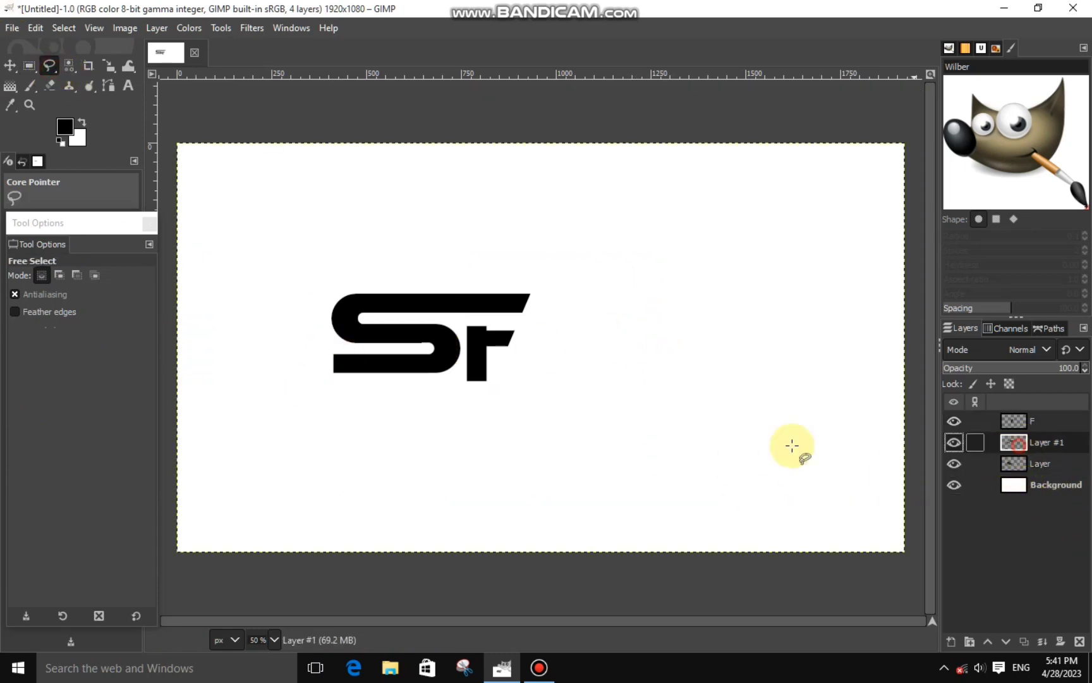
scroll(330, 365, "up", 1)
scroll(364, 320, "up", 2)
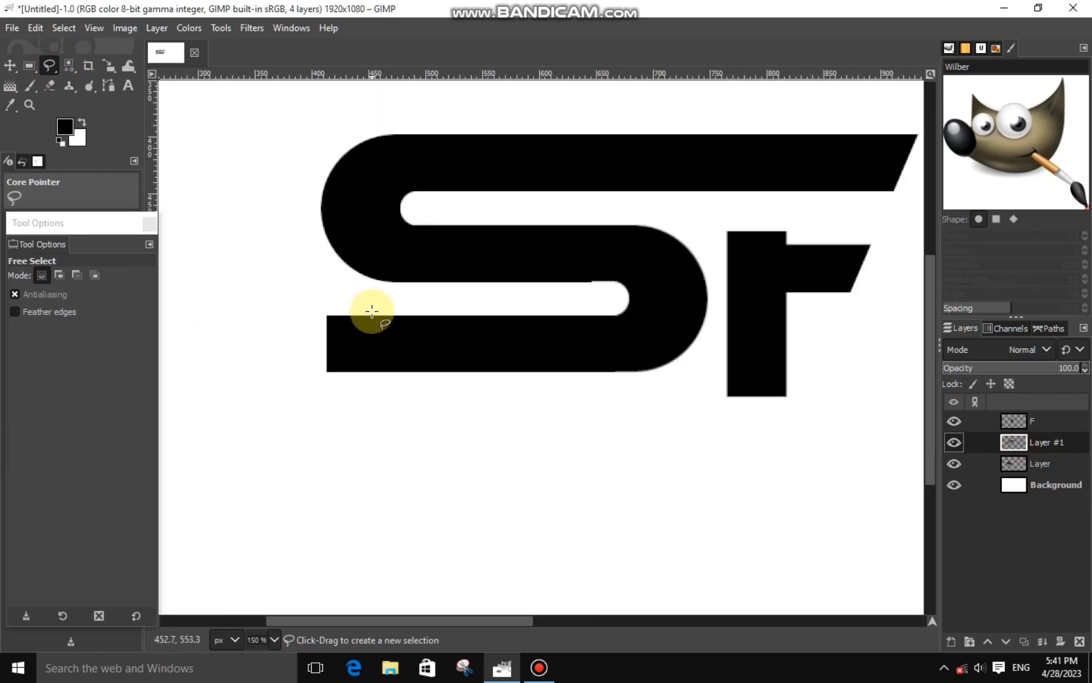
left_click(366, 313)
left_click(319, 381)
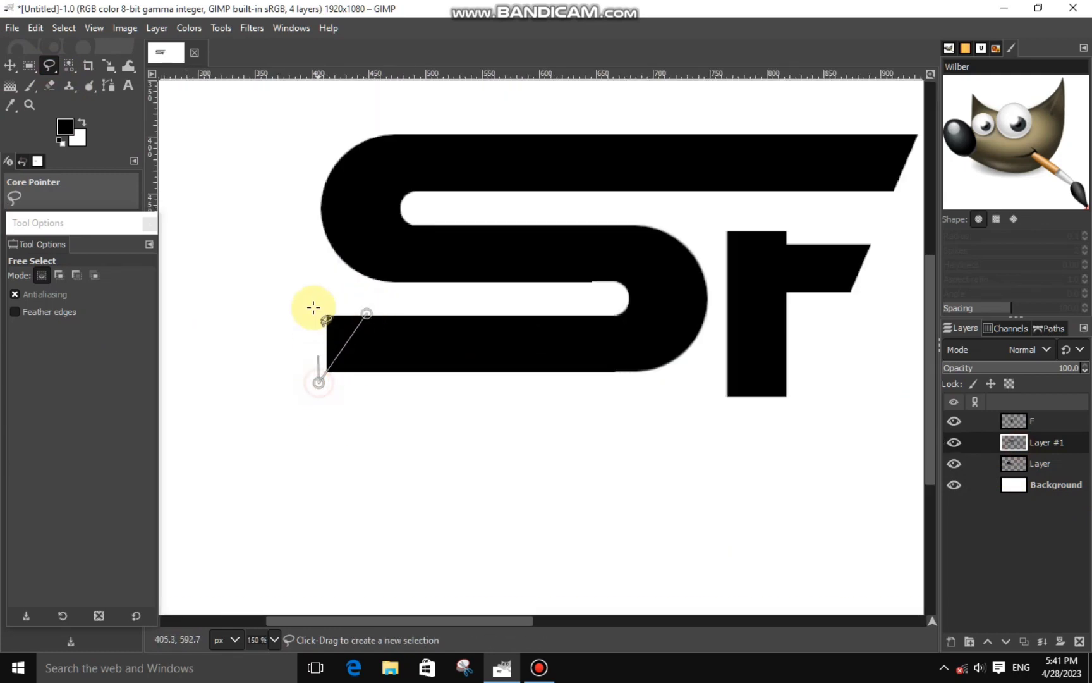
left_click(314, 289)
left_click(366, 313)
key("ctrl+x")
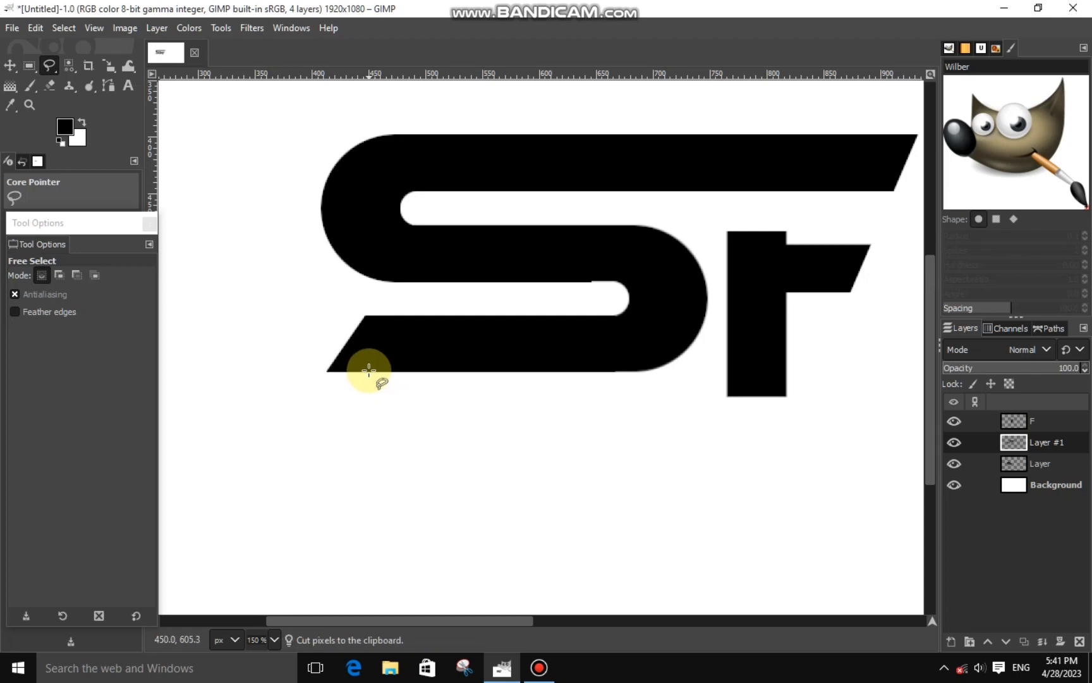
scroll(368, 370, "down", 2)
scroll(489, 434, "down", 1)
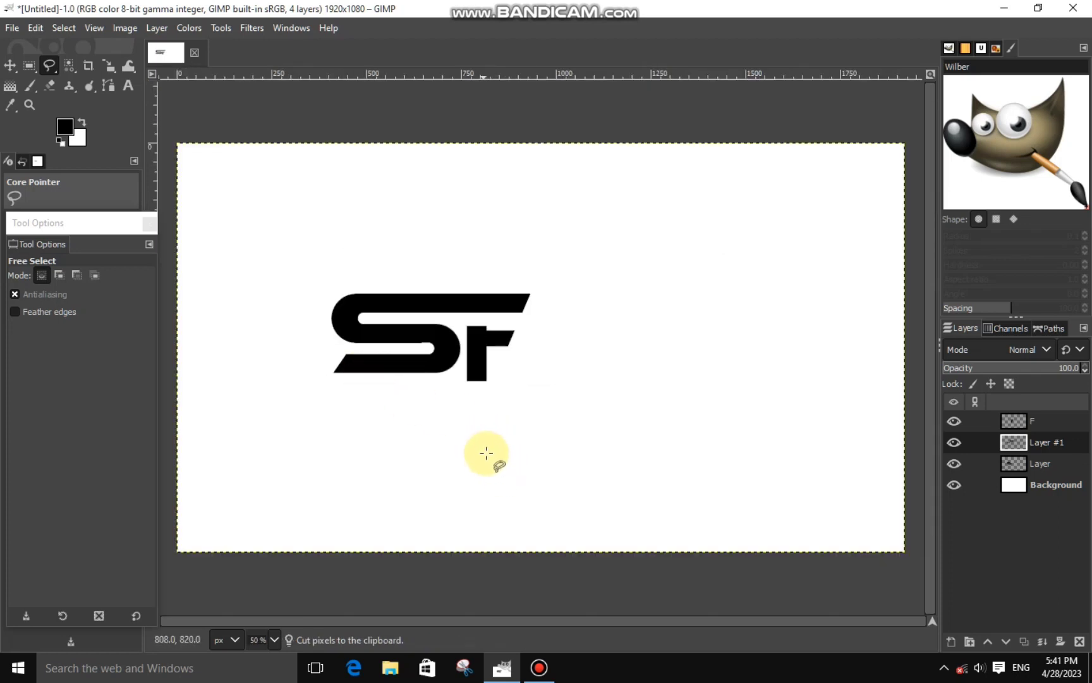
Merge Layer #1 down into Layer and hide that S layer
left_click(1014, 441)
right_click(1016, 437)
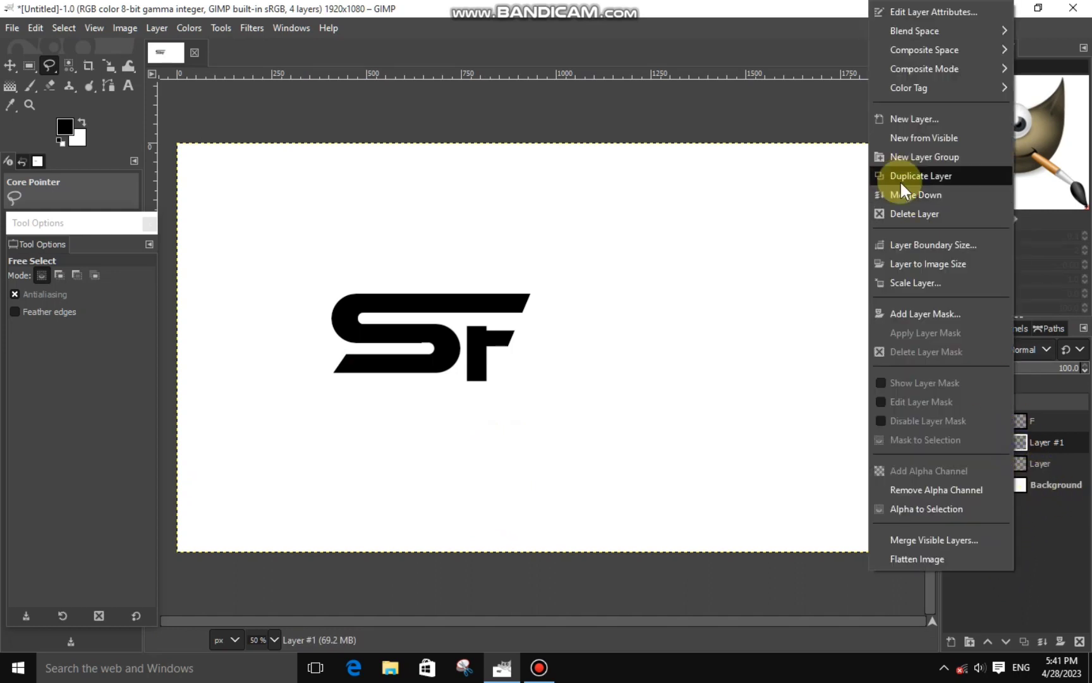
left_click(901, 180)
left_click(957, 441)
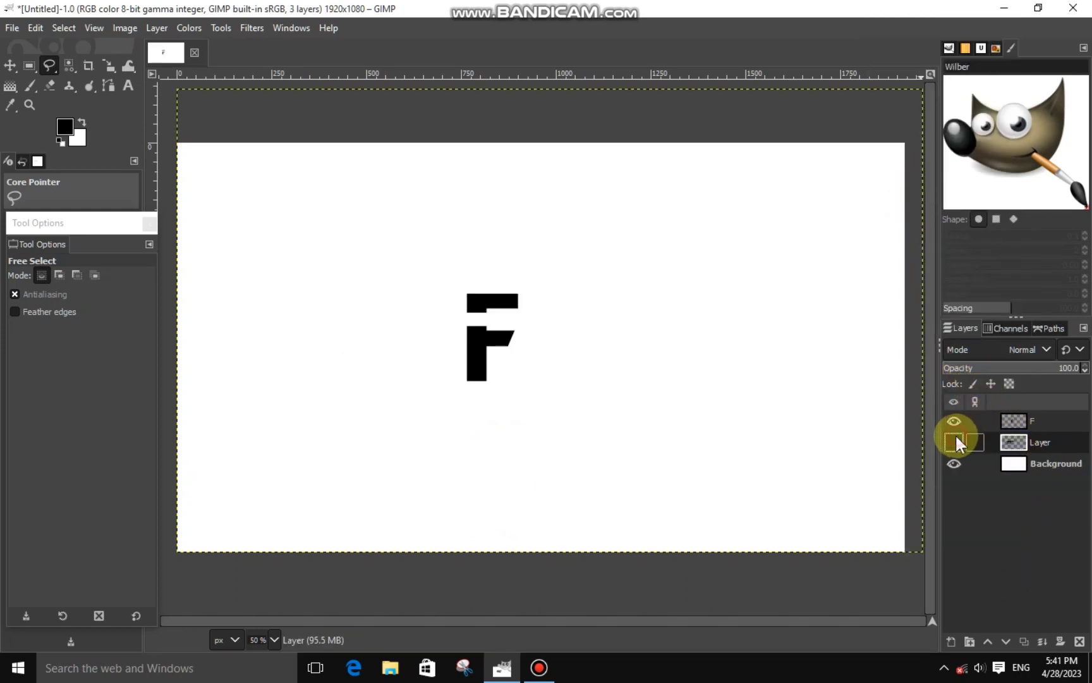
Cut the F's own top bar away on the F layer, then show the S layer again
left_click(1014, 421)
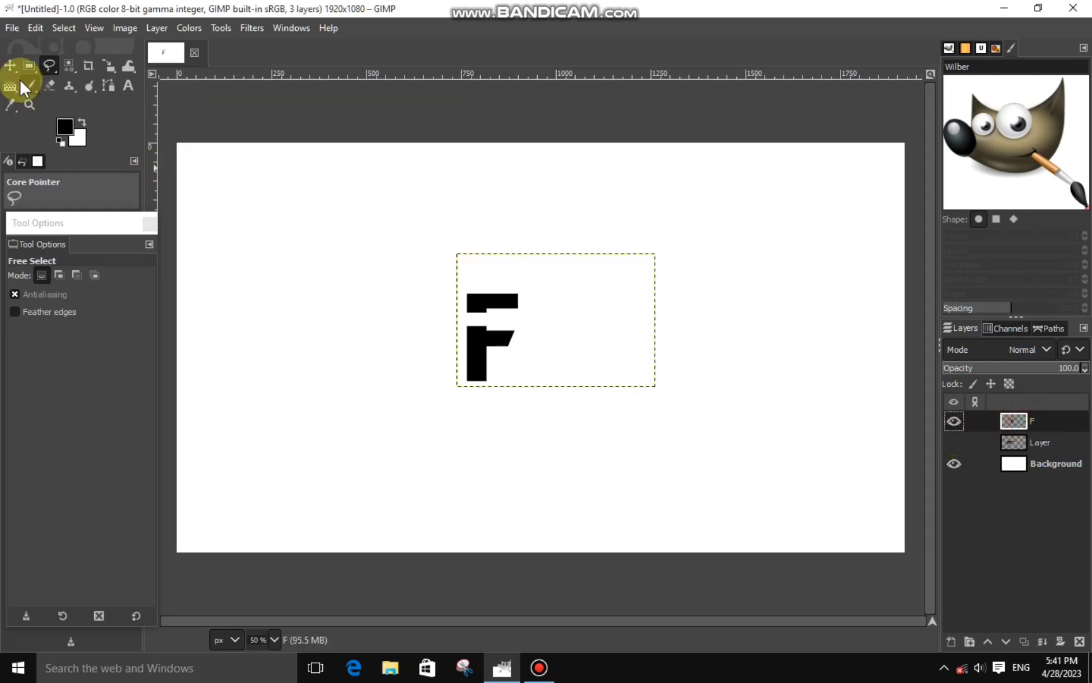
left_click(29, 65)
left_click_drag(400, 258, 557, 316)
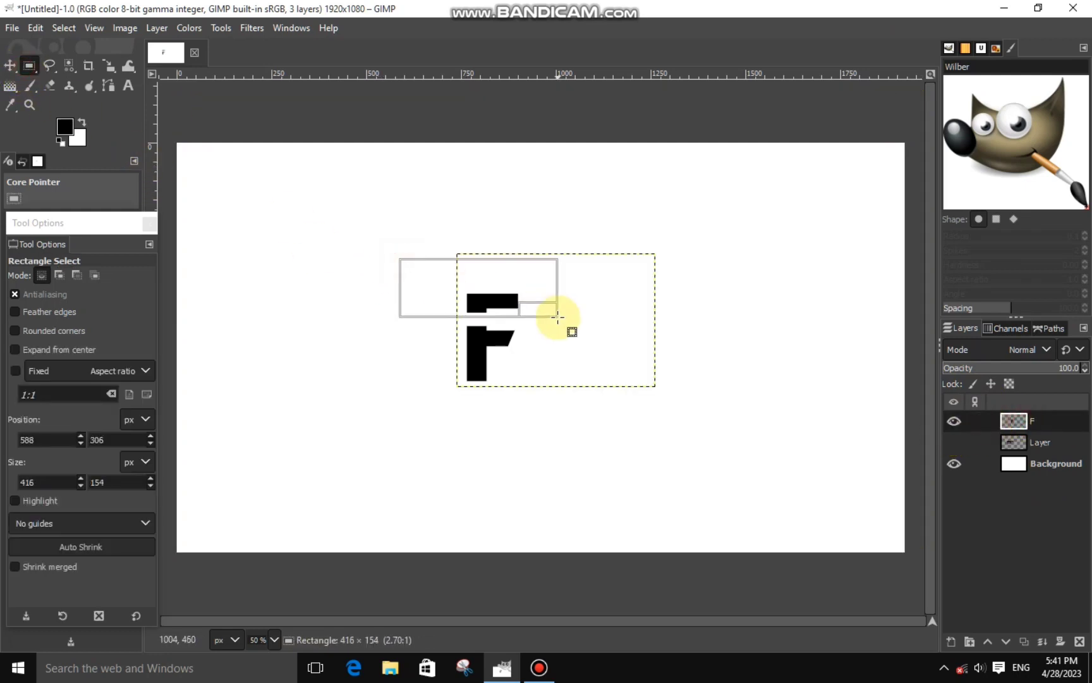
right_click(550, 326)
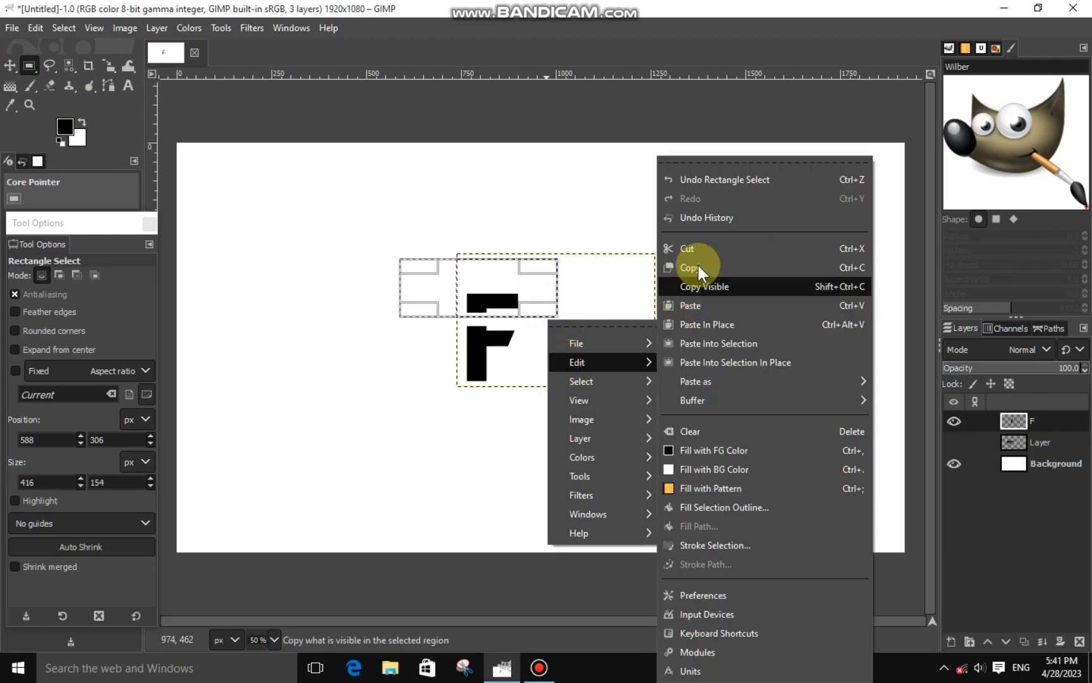
left_click(693, 254)
left_click(920, 442)
left_click(961, 439)
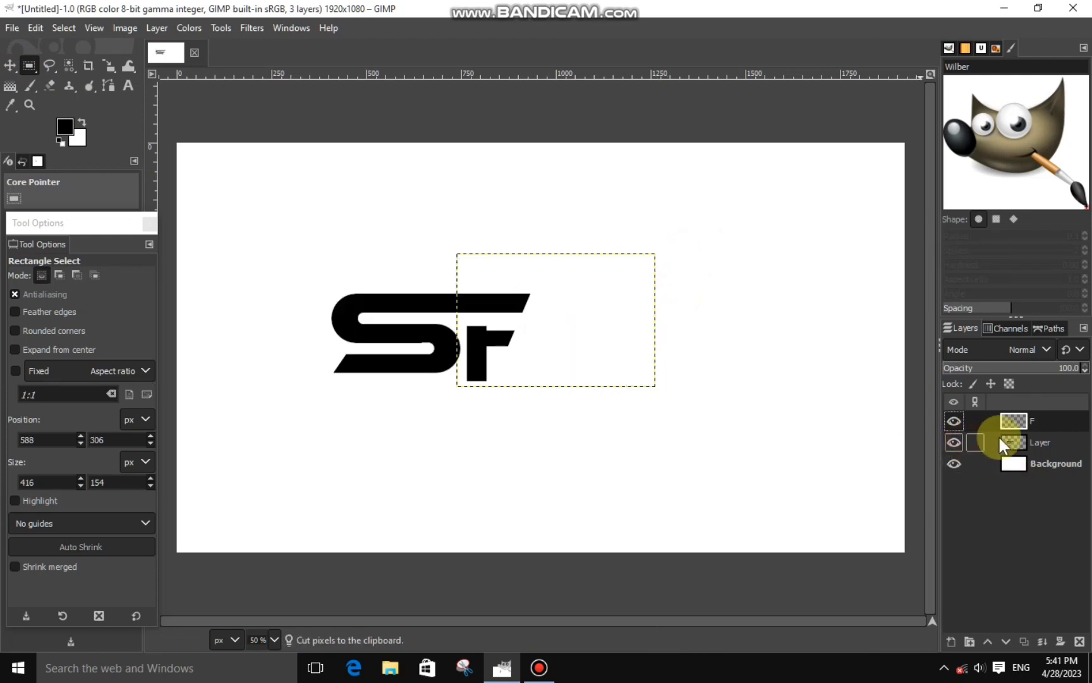
double_click(952, 443)
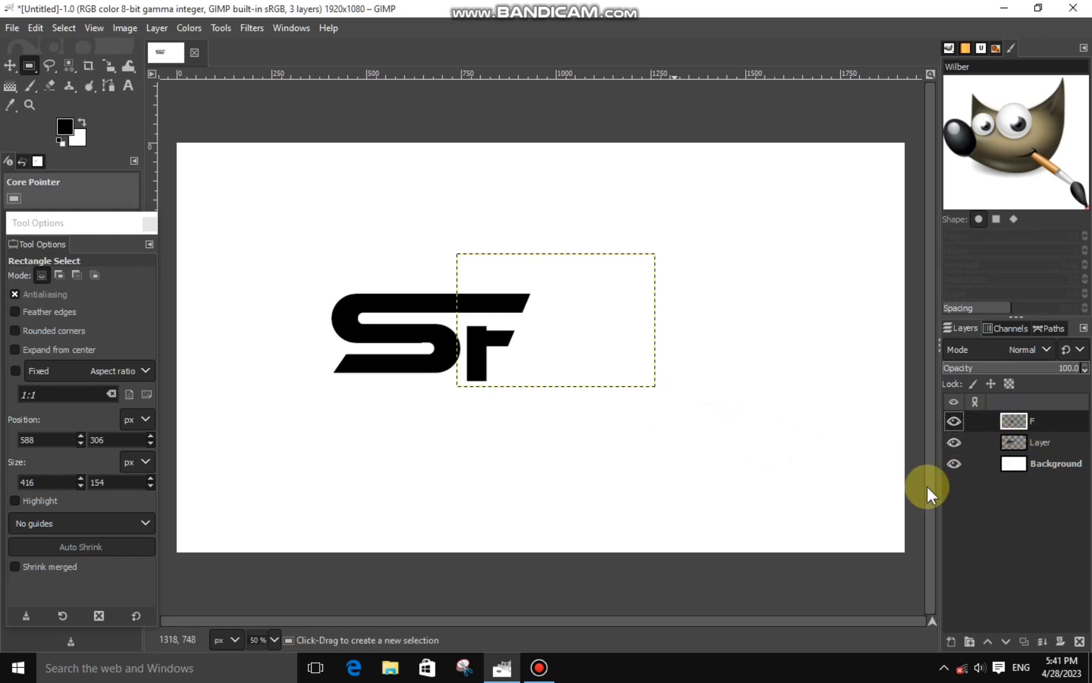
Draw a wide text box under the logo and choose the Impact Condensed font
left_click(128, 85)
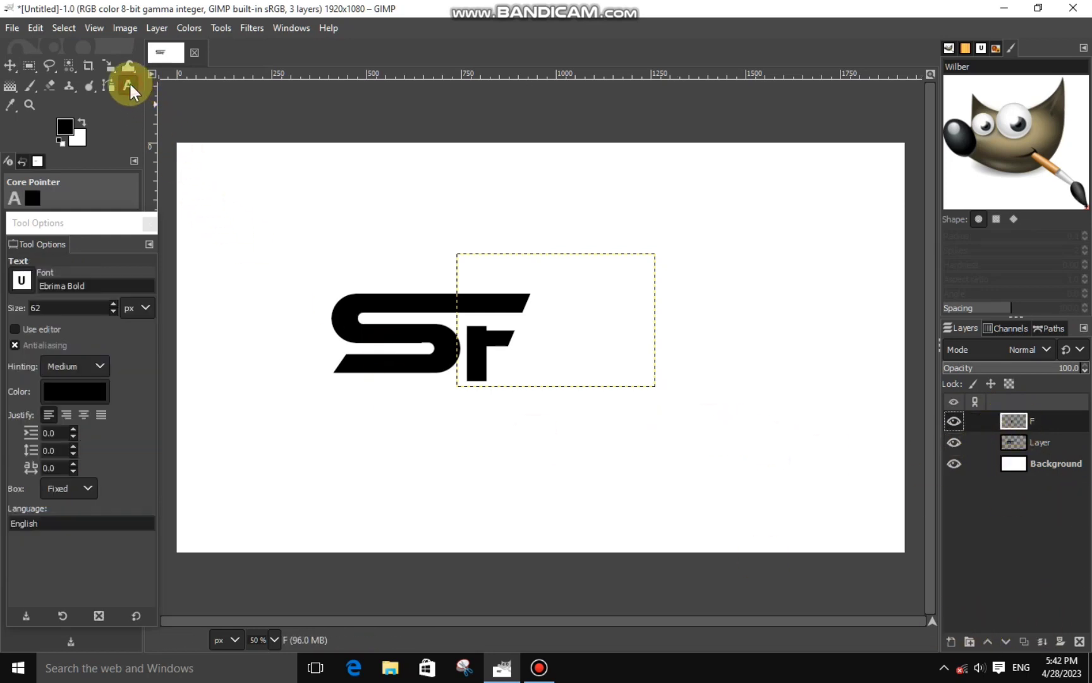
left_click(306, 393)
left_click_drag(376, 406, 672, 443)
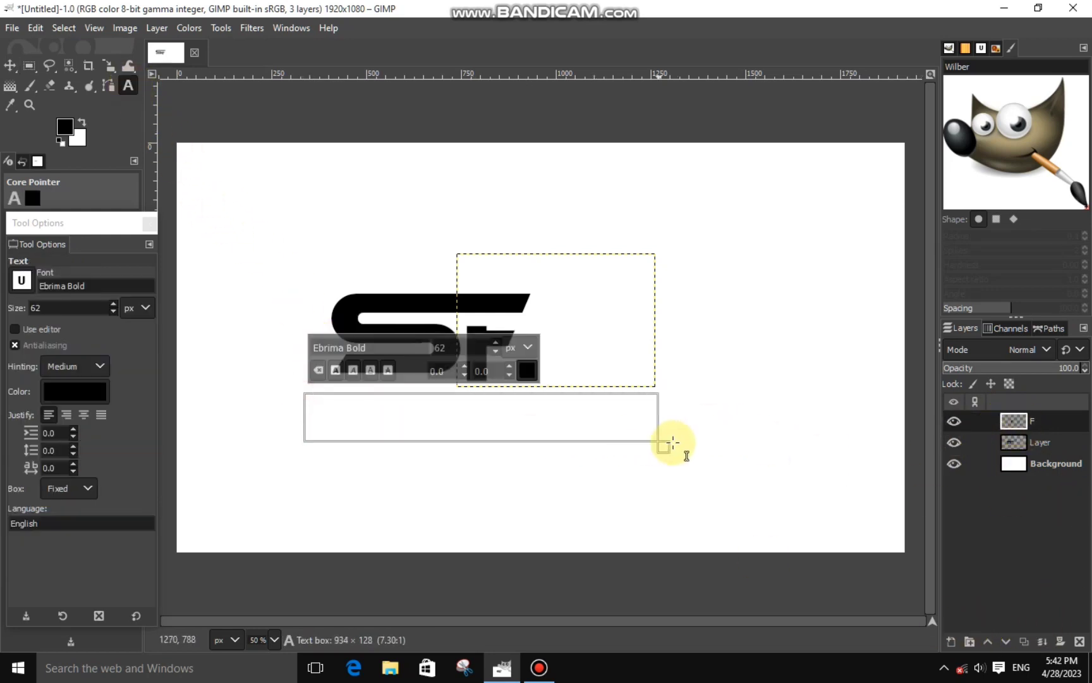
left_click(29, 283)
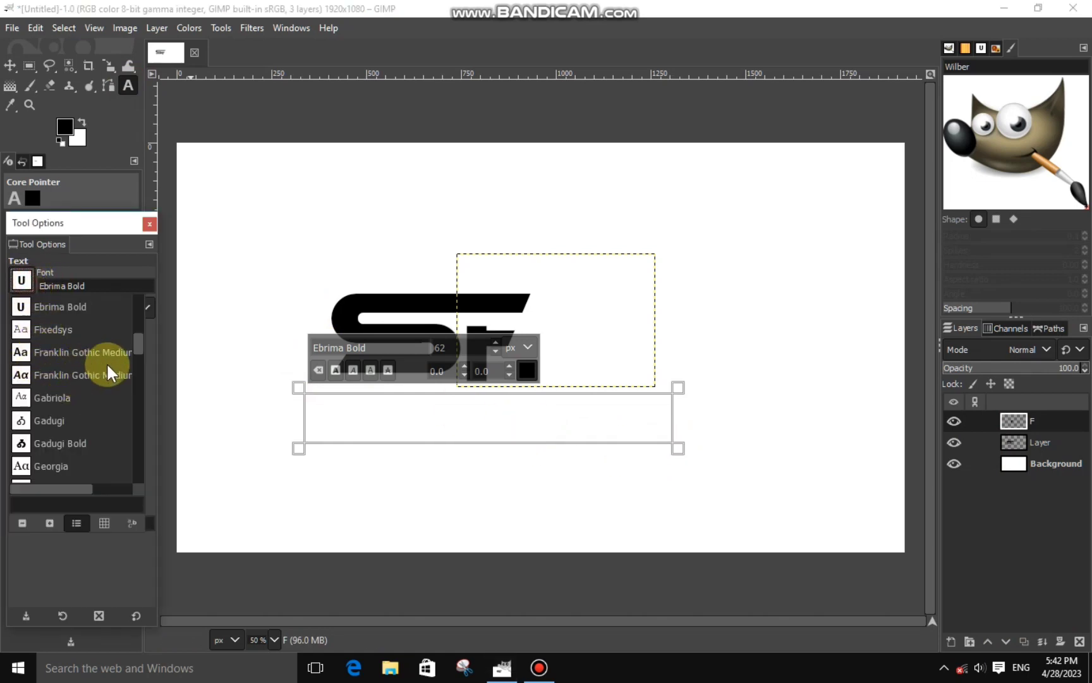
left_click_drag(136, 344, 136, 353)
left_click(25, 375)
Type 'S F LOGO DESIGN', then raise font size to 66 and letter spacing to 7
left_click(361, 424)
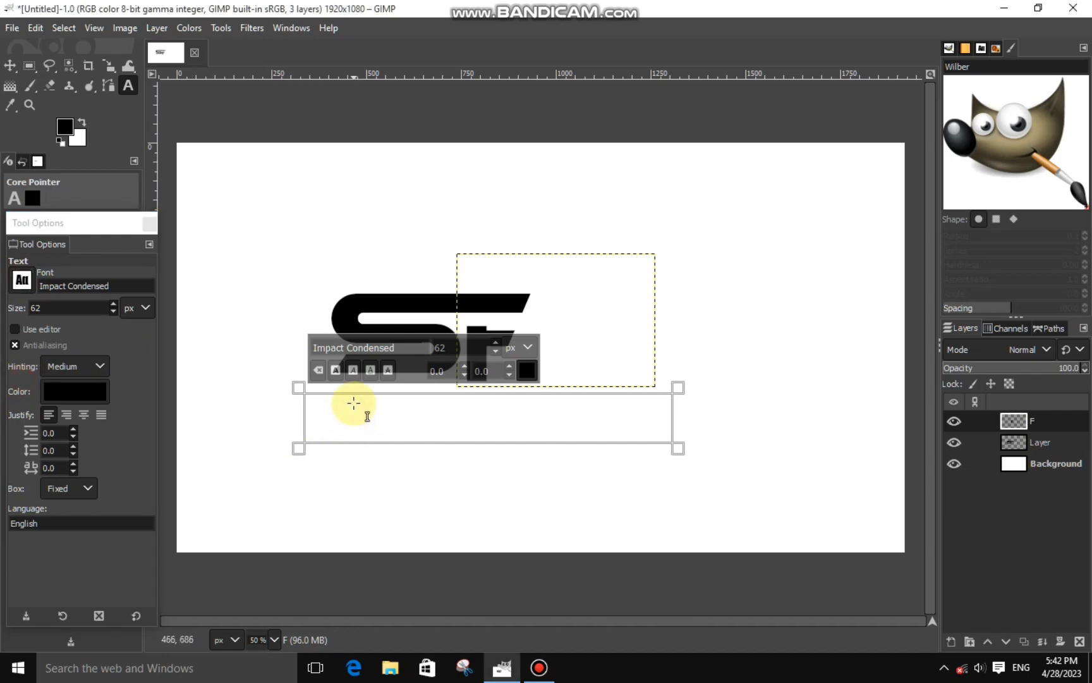
type("SI")
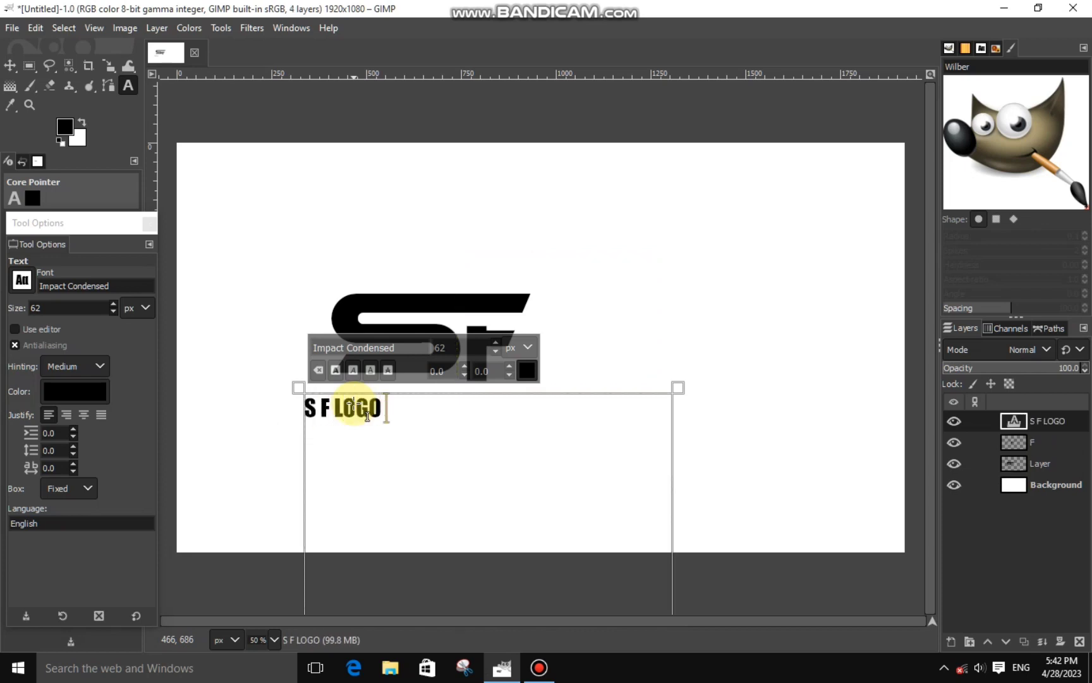
type("GN")
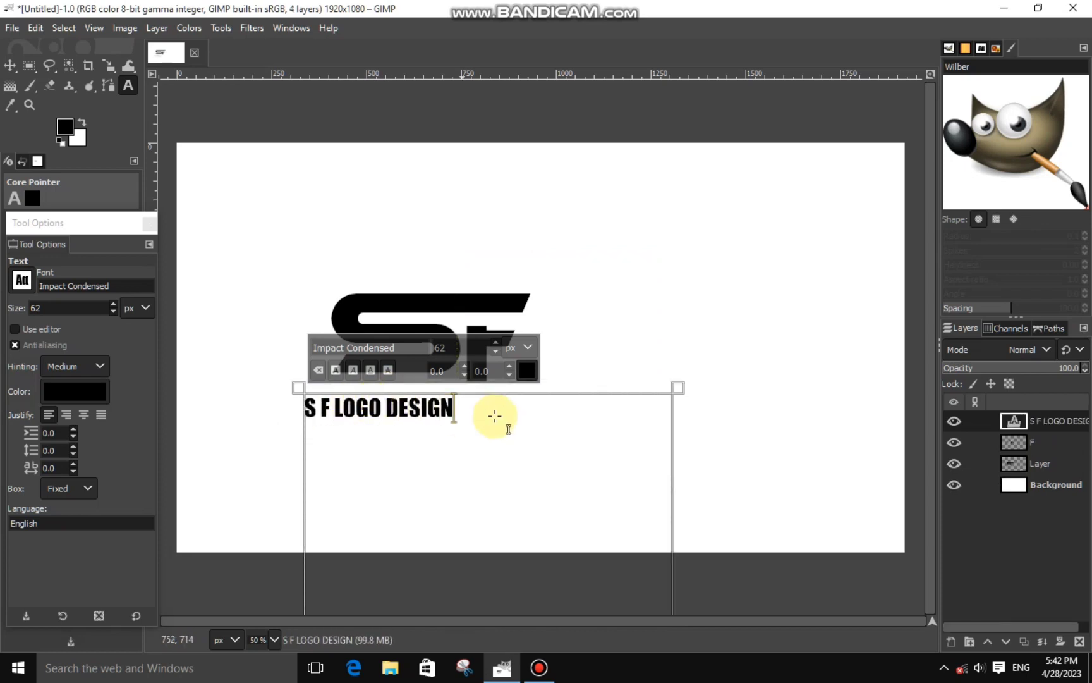
left_click_drag(497, 420, 286, 433)
left_click(494, 342)
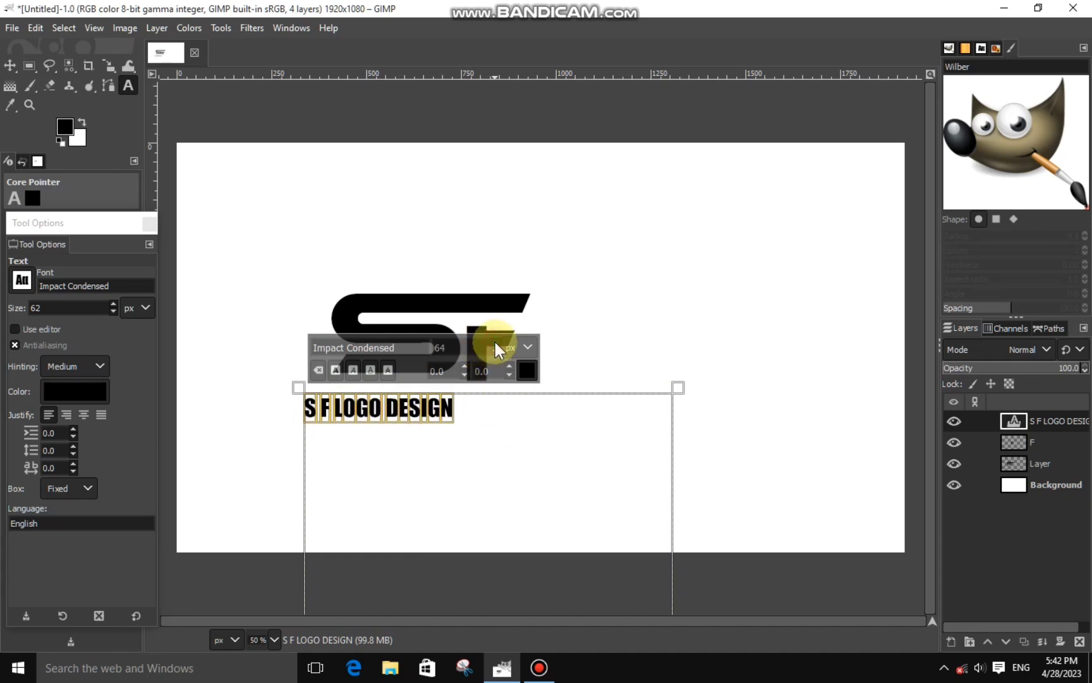
left_click(495, 342)
left_click(509, 366)
left_click(508, 366)
left_click(509, 366)
left_click(509, 365)
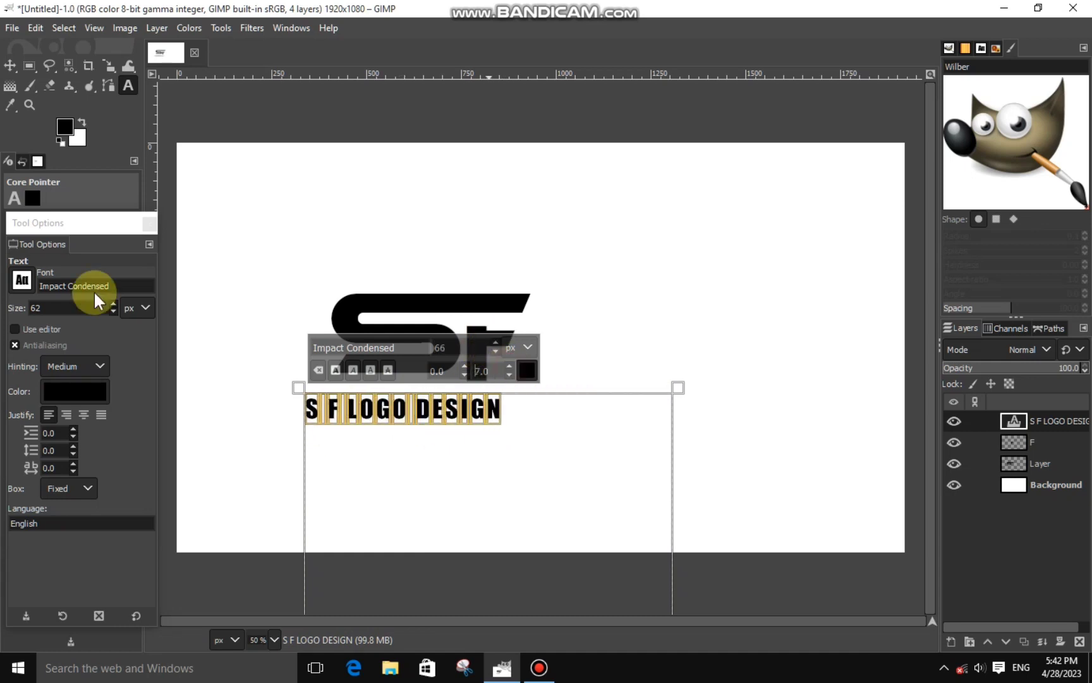
left_click(109, 65)
Scale the caption layer to about 960 px and shift it to align under the SF mark
left_click(487, 553)
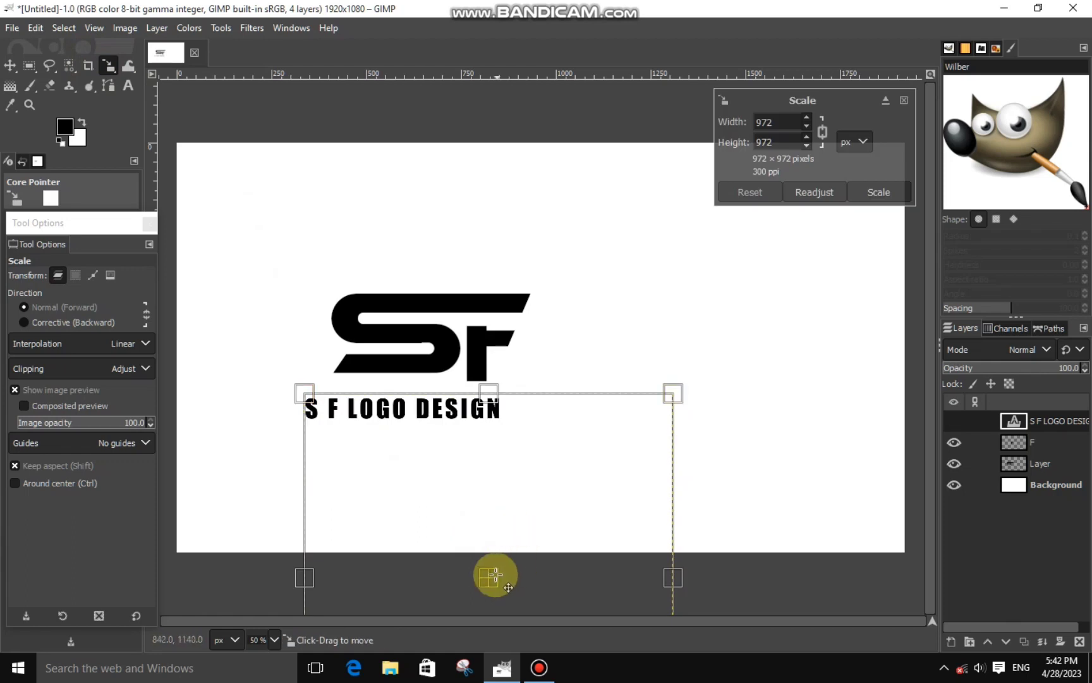
mouse_move(494, 575)
left_mouse_down()
mouse_move(517, 570)
mouse_move(505, 573)
left_mouse_up()
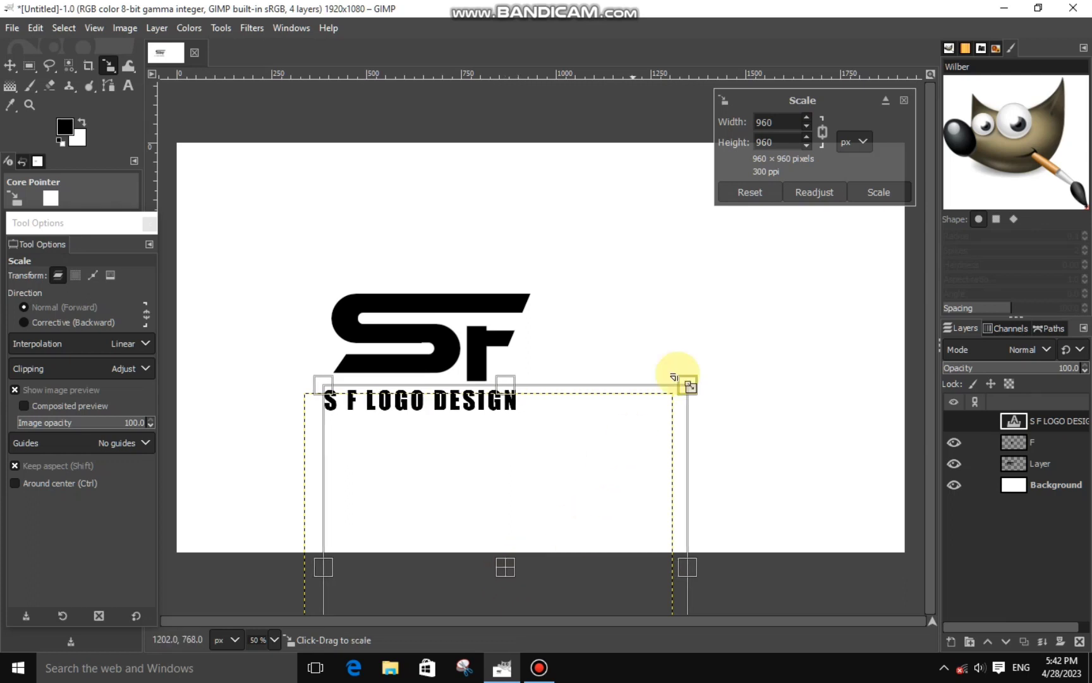
left_click(853, 193)
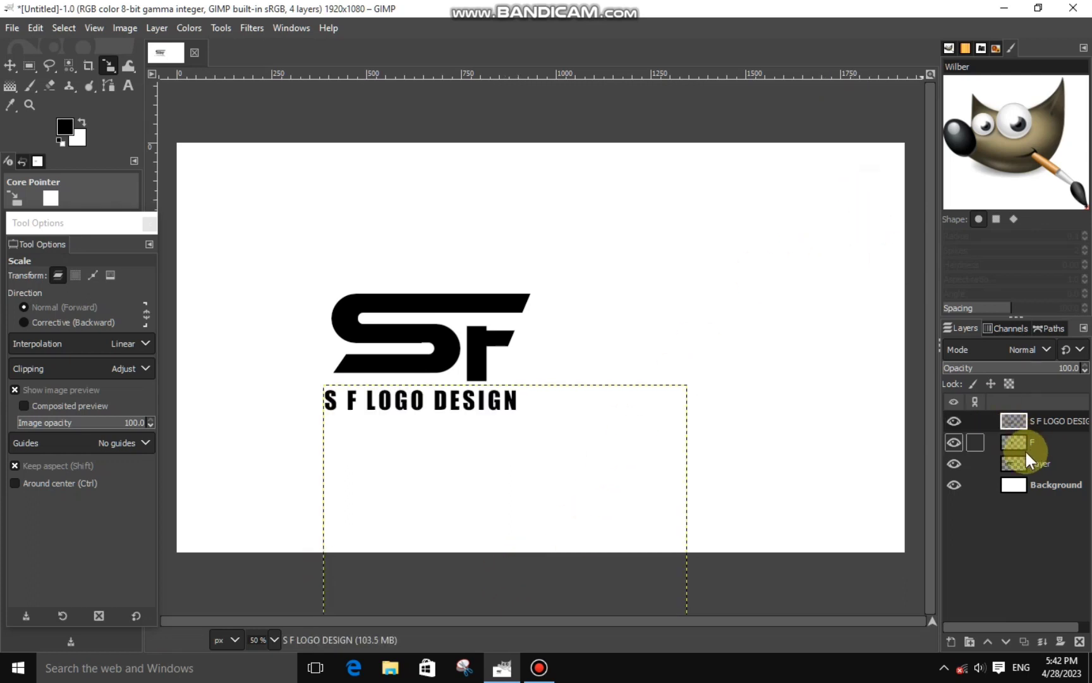
left_click(1020, 484)
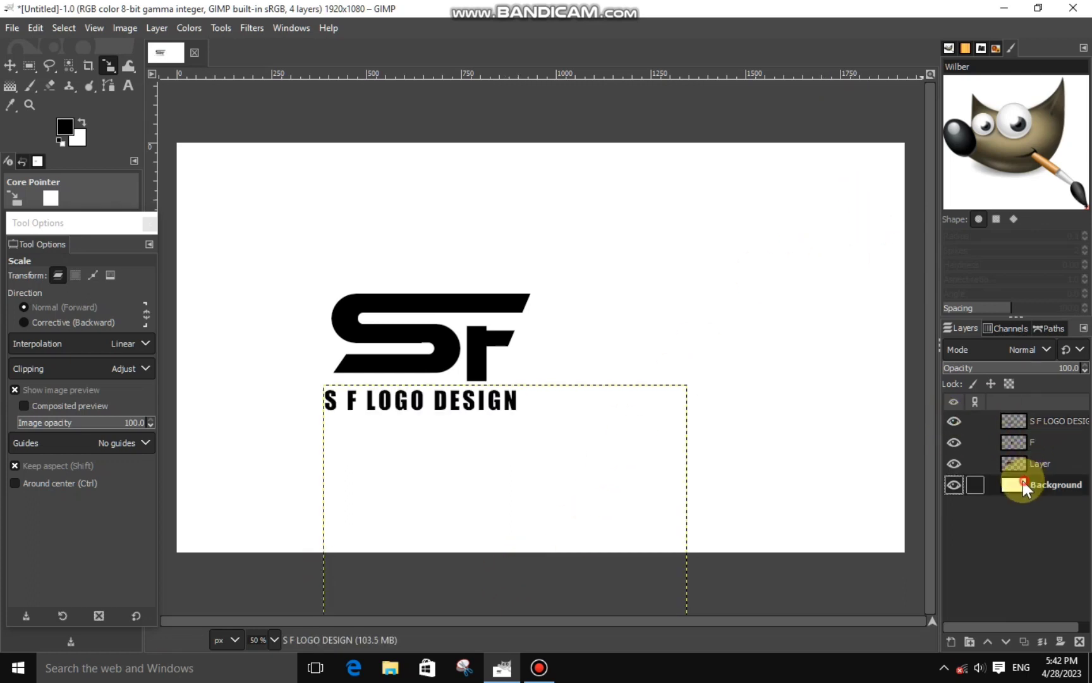
Select the S by colour and fill it with blue foreground colour 003ab2
left_click(1012, 445)
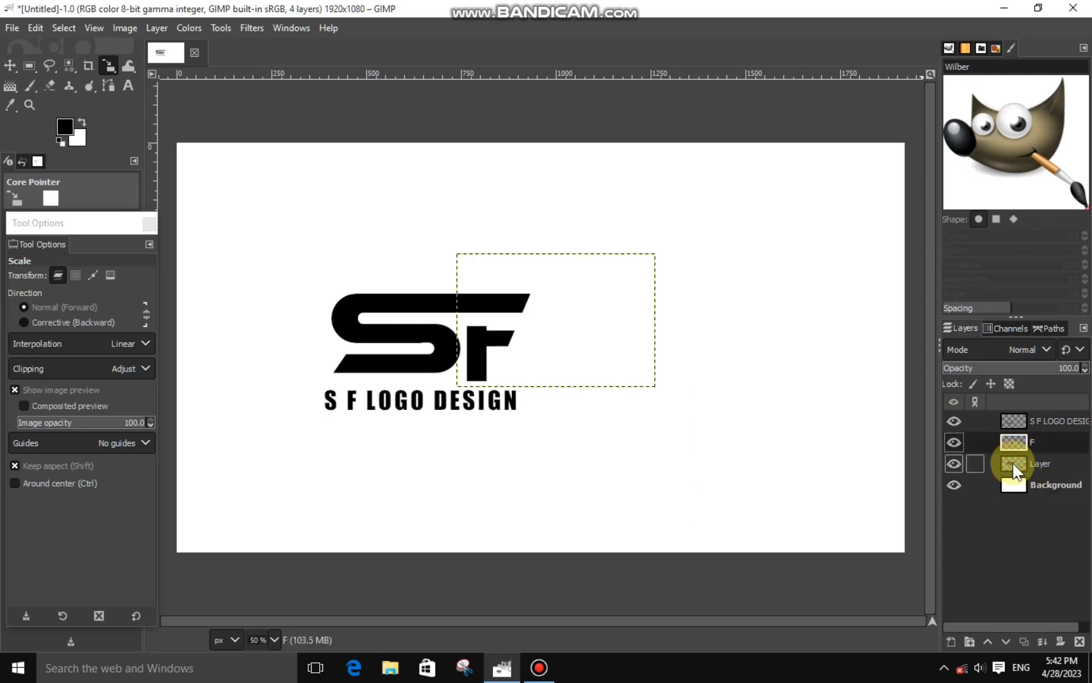
left_click(954, 463)
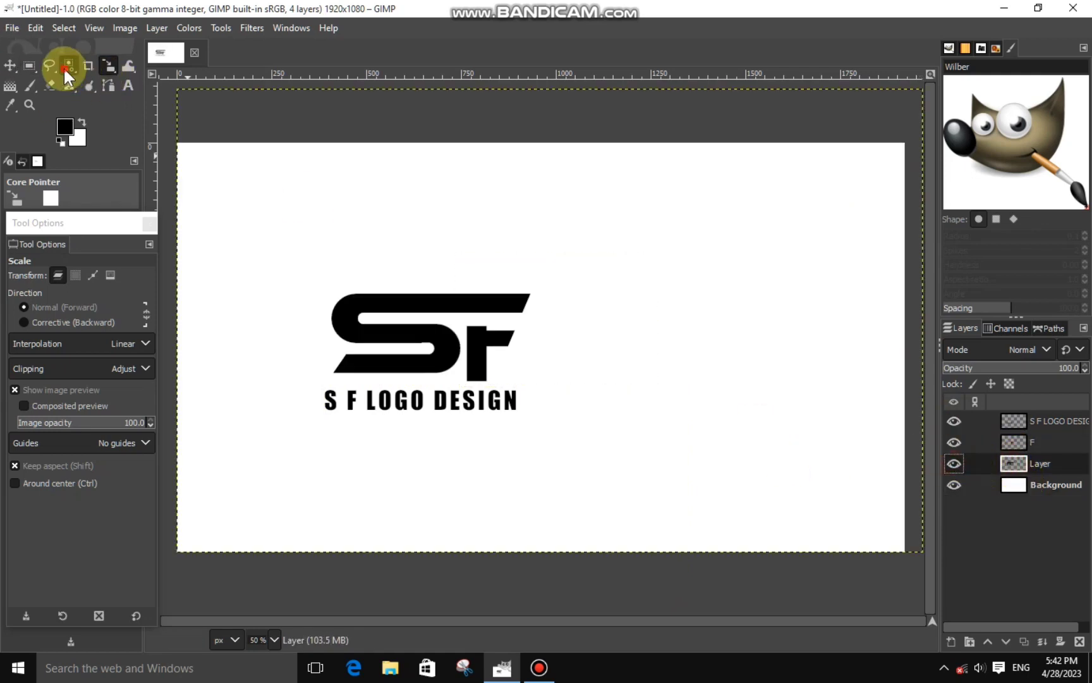
left_click(66, 69)
left_click(351, 306)
left_click(64, 127)
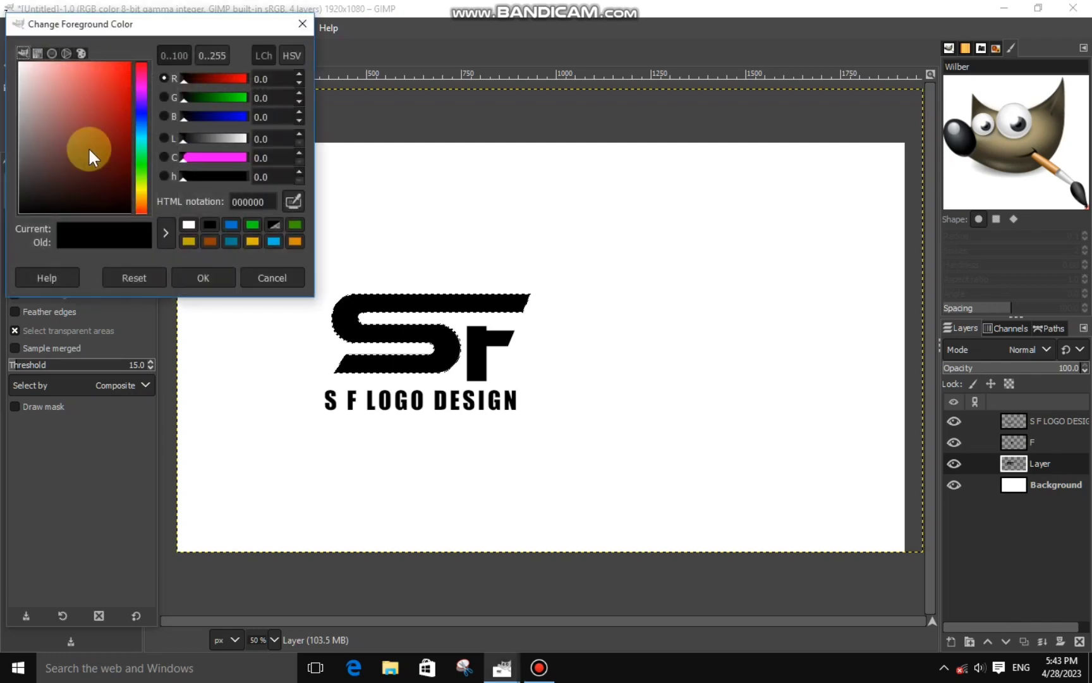
left_click(143, 117)
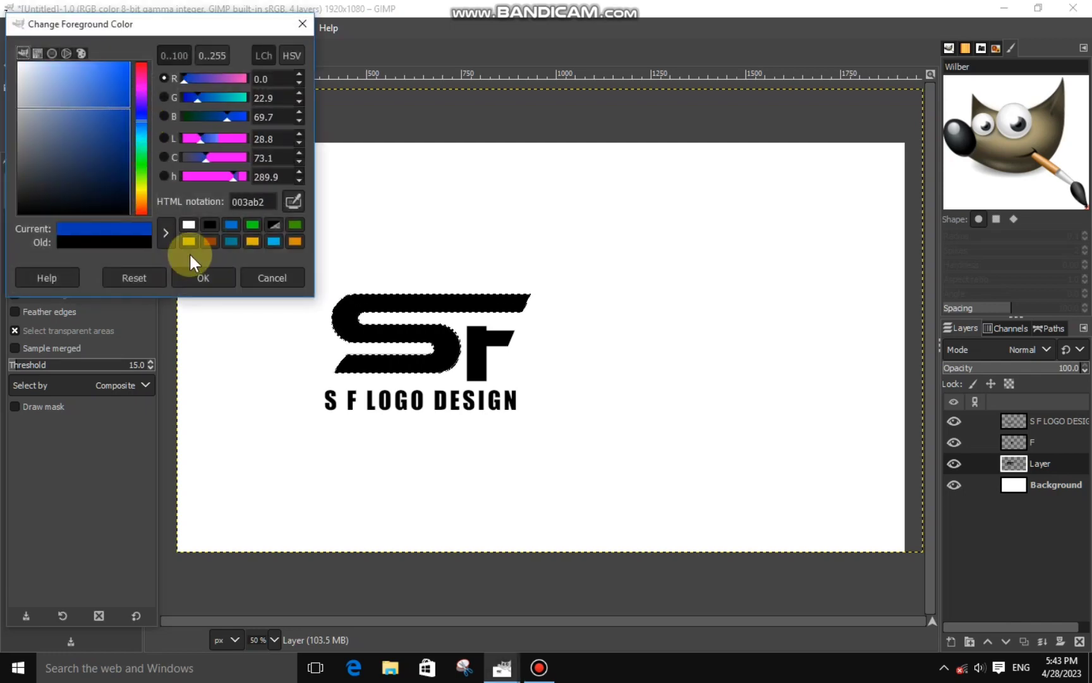
left_click(203, 278)
right_click(325, 307)
left_click(493, 448)
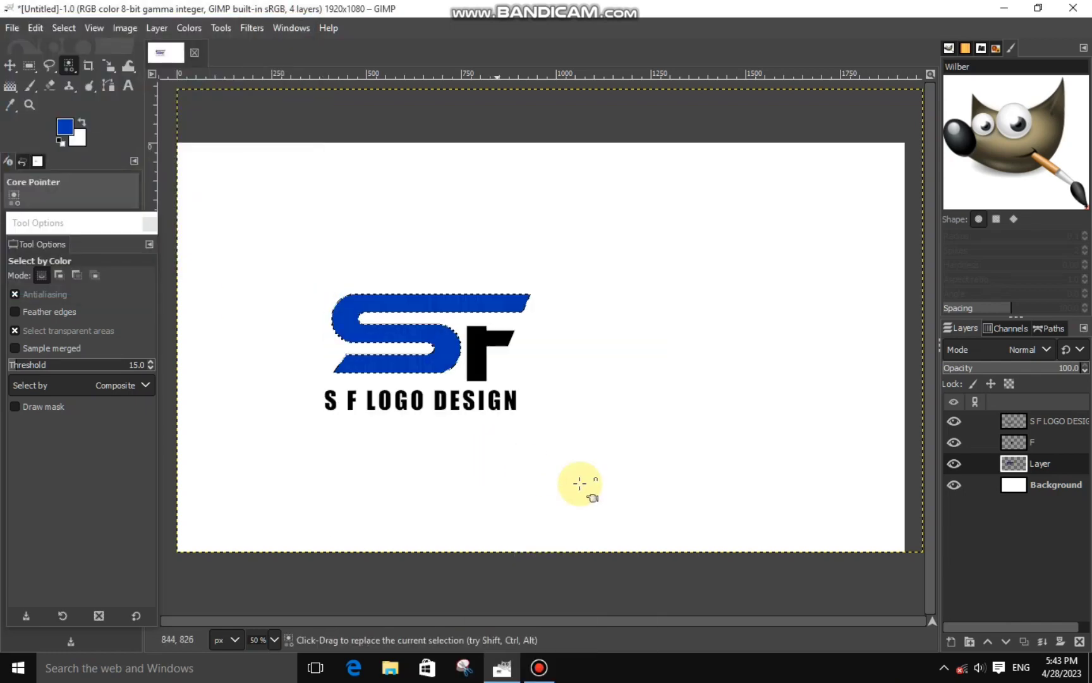
key("ctrl+shift+a")
Select the black F by colour and fill it with the white background colour
left_click(945, 450)
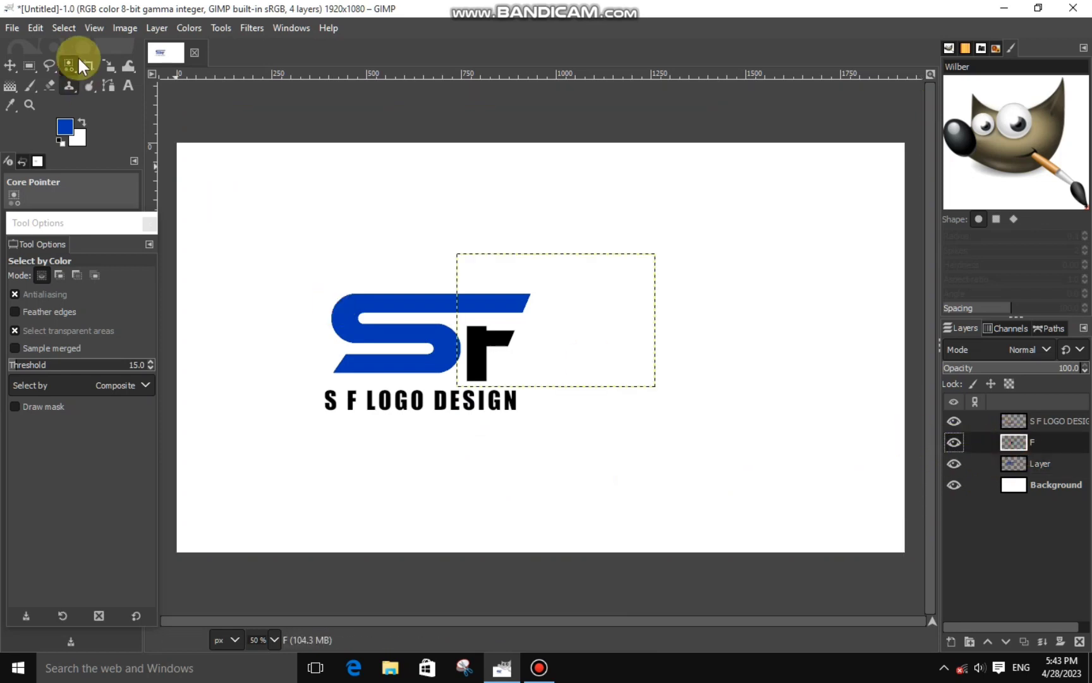
left_click(481, 365)
right_click(638, 409)
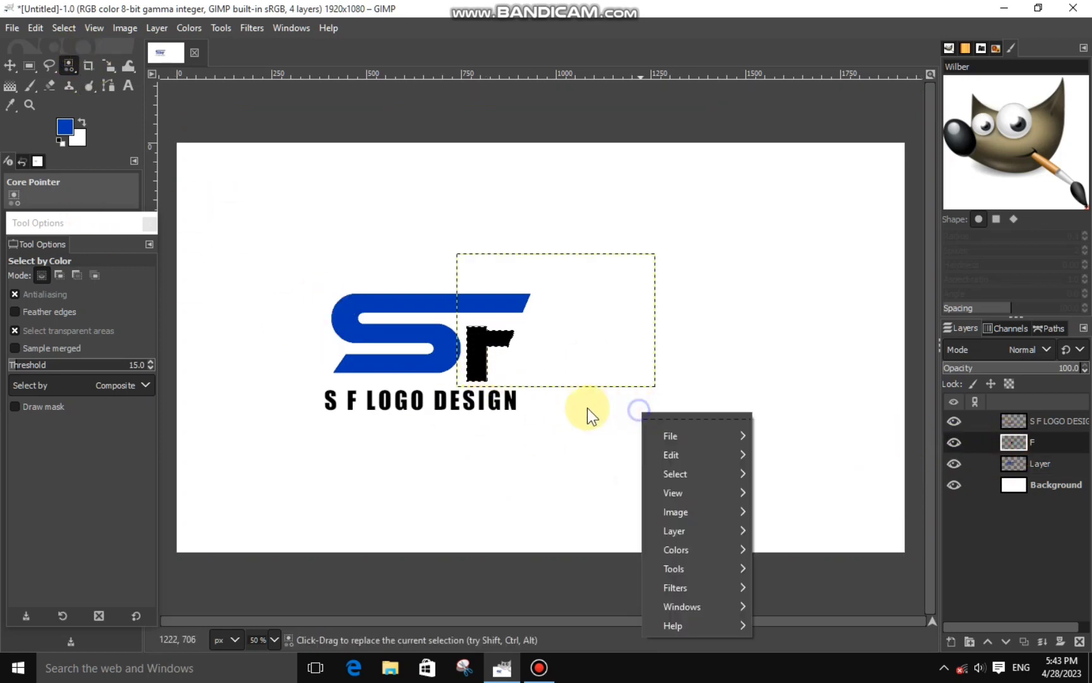
left_click(765, 472)
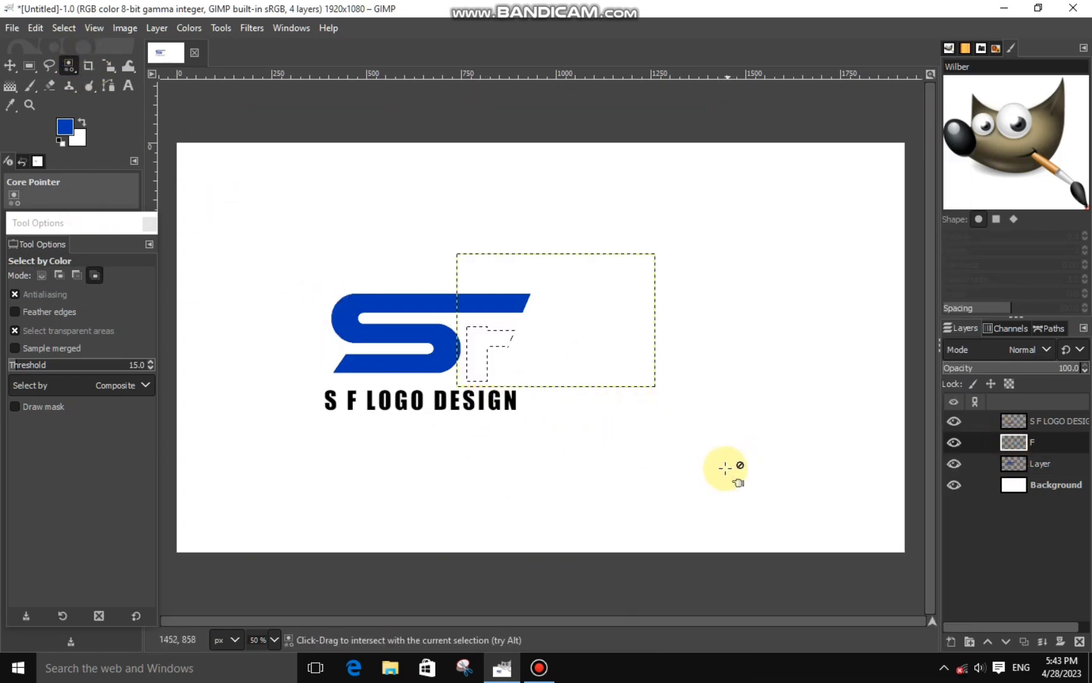
left_click(725, 468, "ctrl+shift")
Select the caption's black letters, then close the colour chooser unchanged
key("Page_Up")
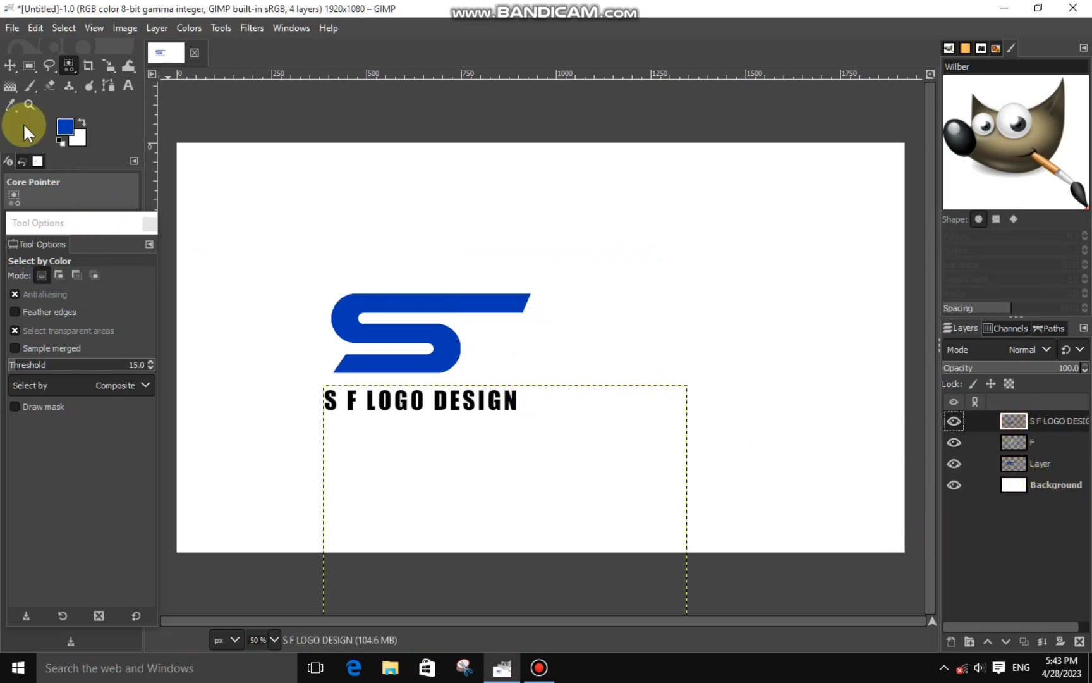
left_click(324, 398)
left_click(64, 126)
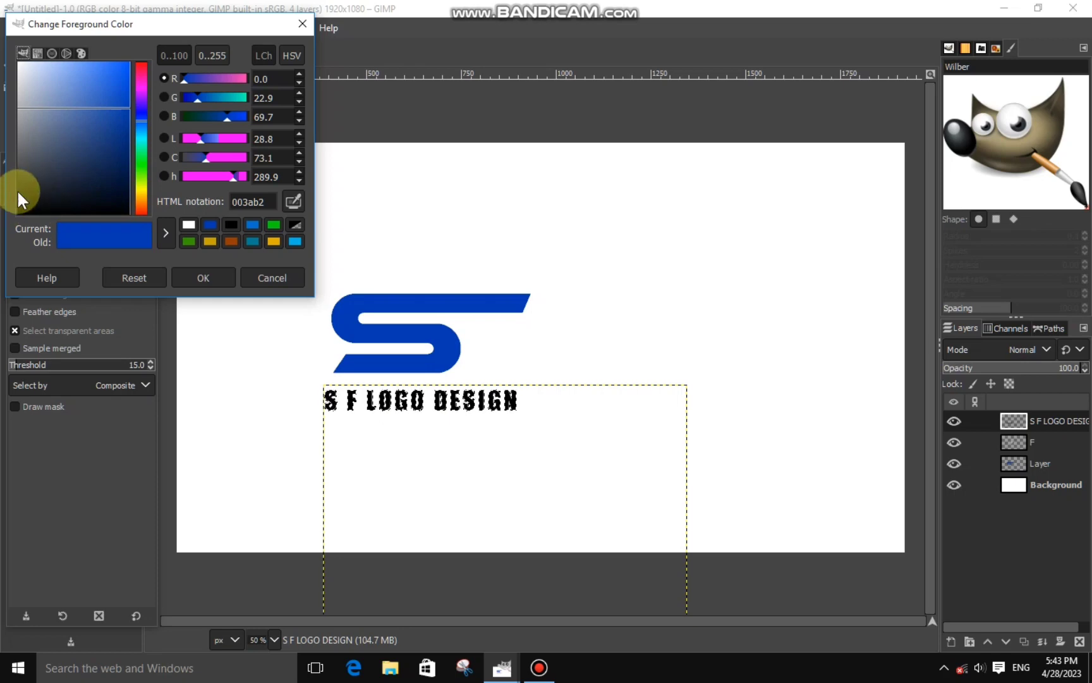
key("Escape")
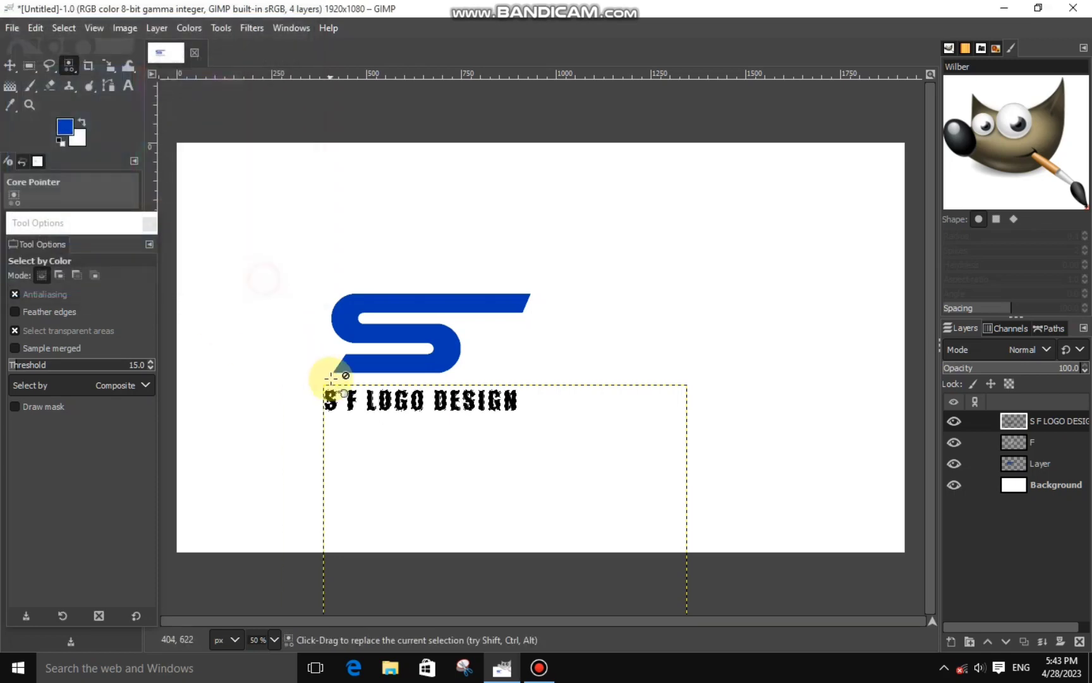
Cut the word DESIGN and paste it back as its own new layer
left_click(29, 65)
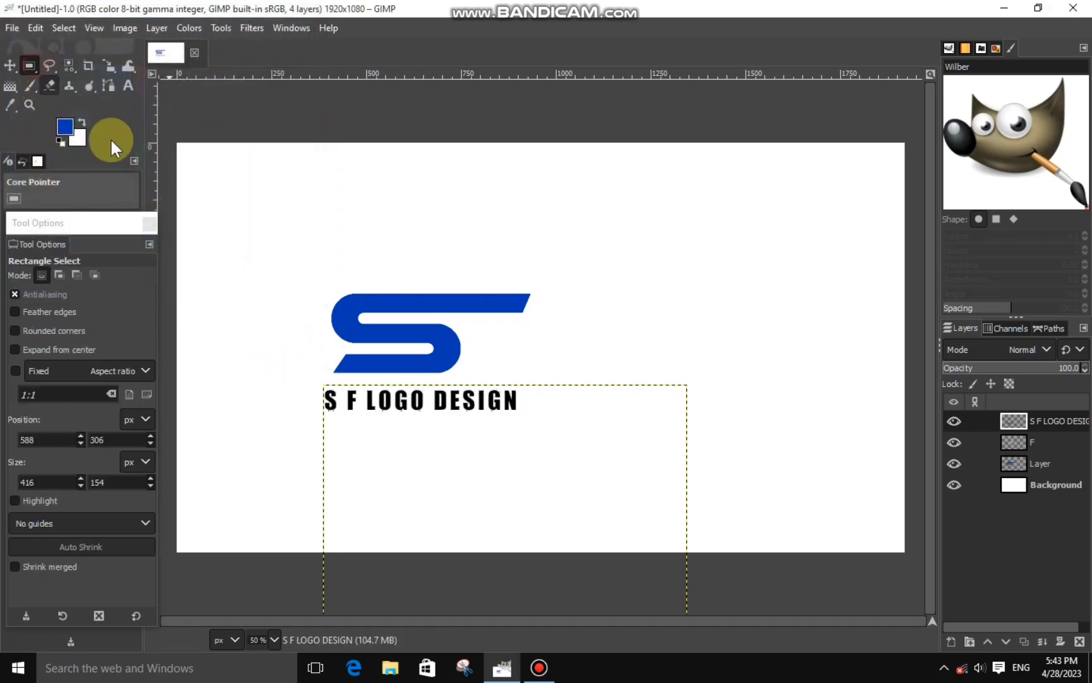
left_click_drag(430, 381, 582, 425)
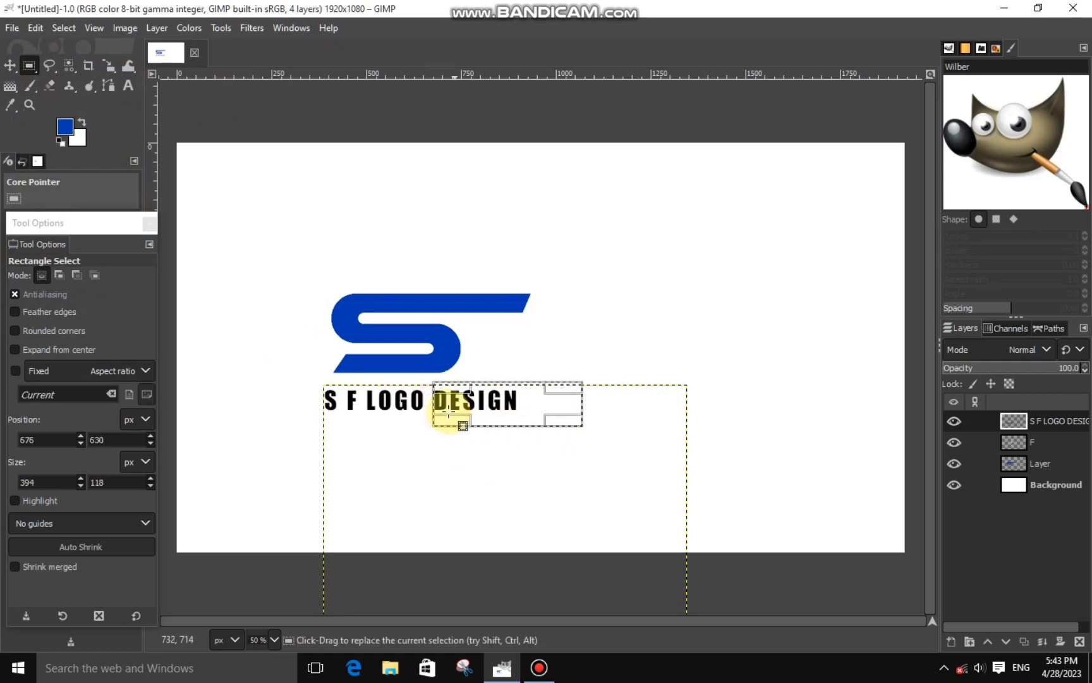
right_click(465, 416)
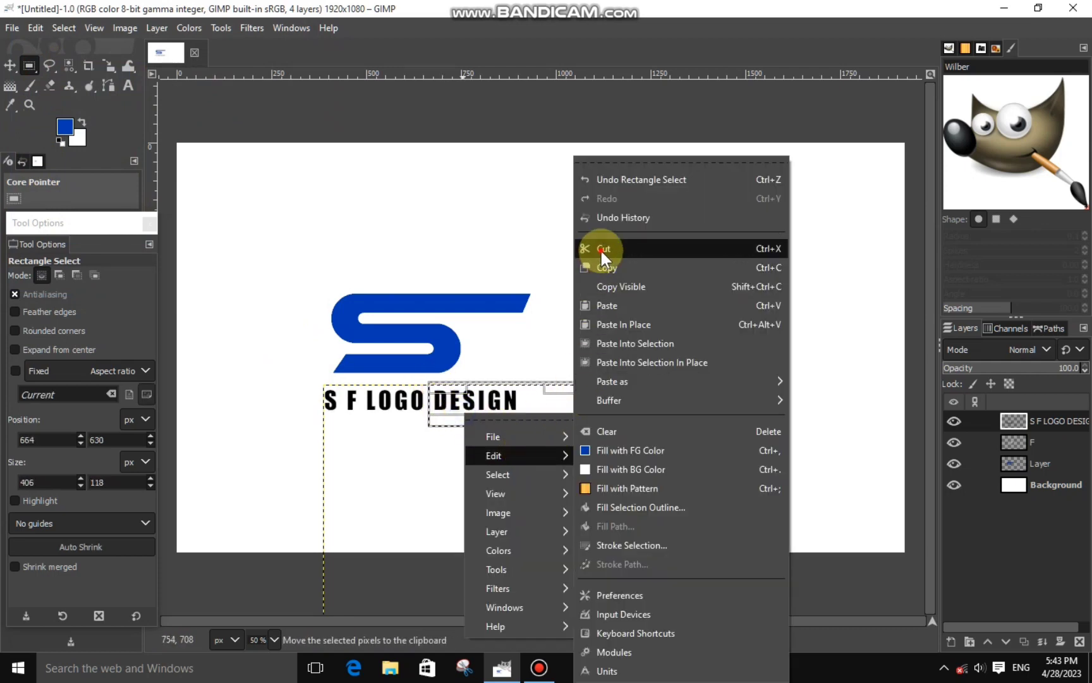
left_click(599, 248)
right_click(506, 417)
left_click(638, 305)
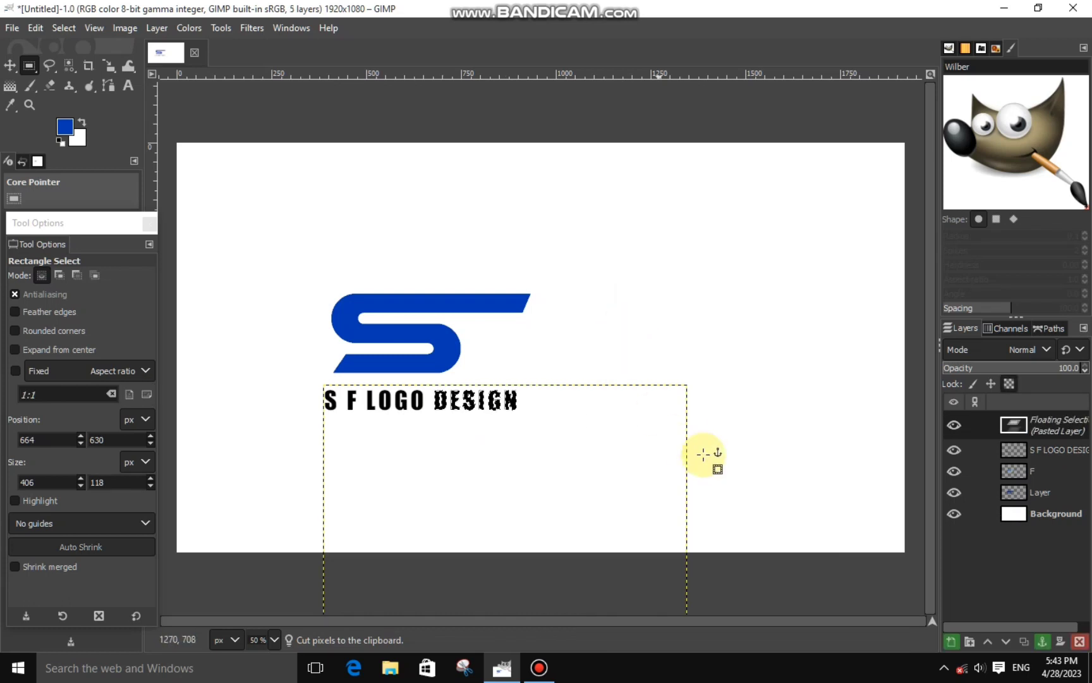
left_click(952, 641)
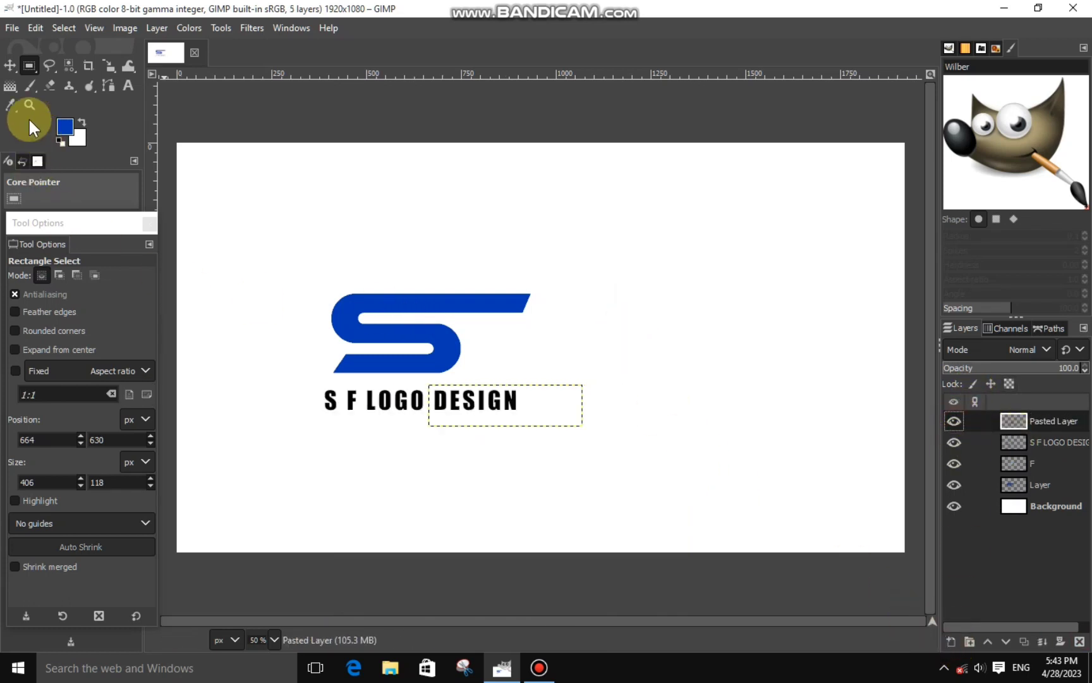
Select the DESIGN letters by colour and fill them with blue
left_click(74, 64)
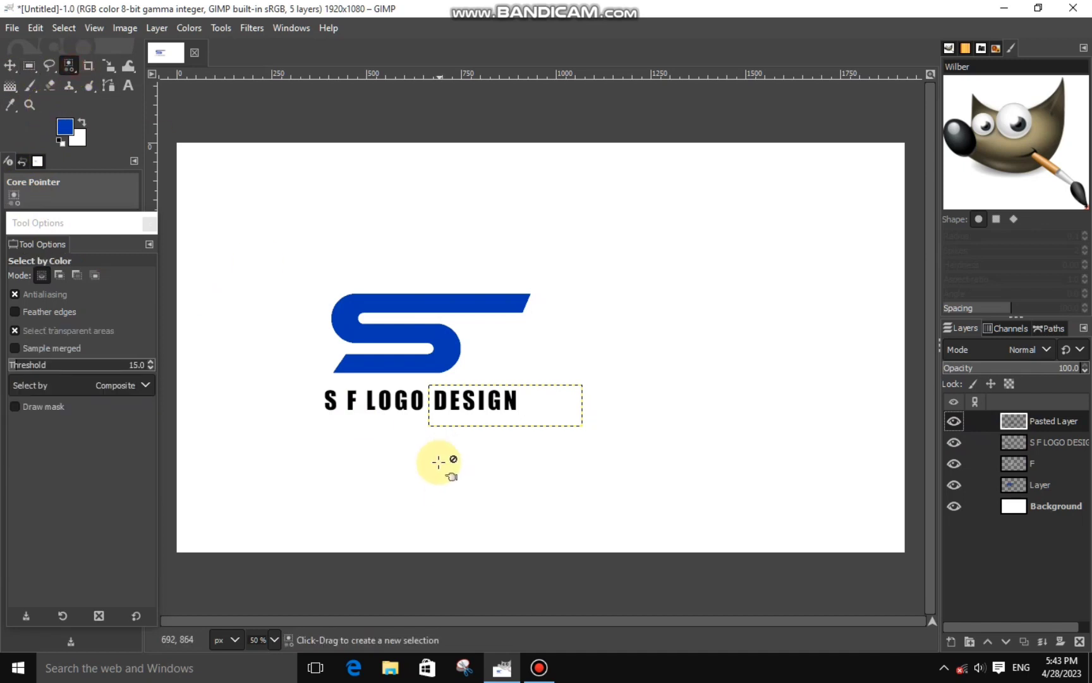
key("1")
right_click(465, 400)
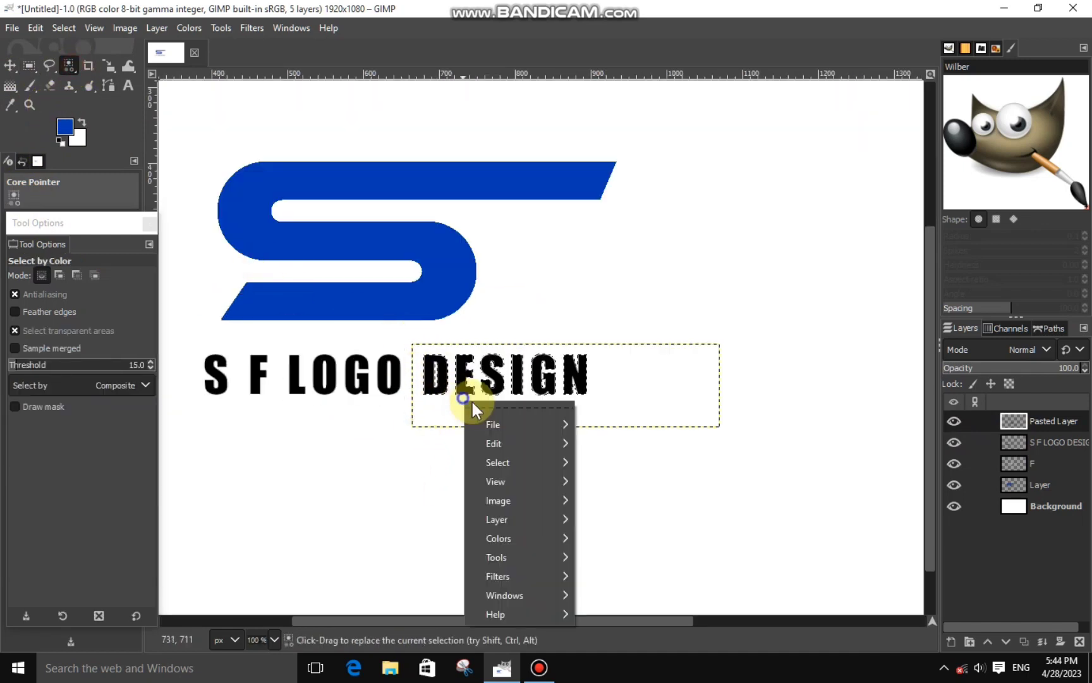
mouse_move(503, 443)
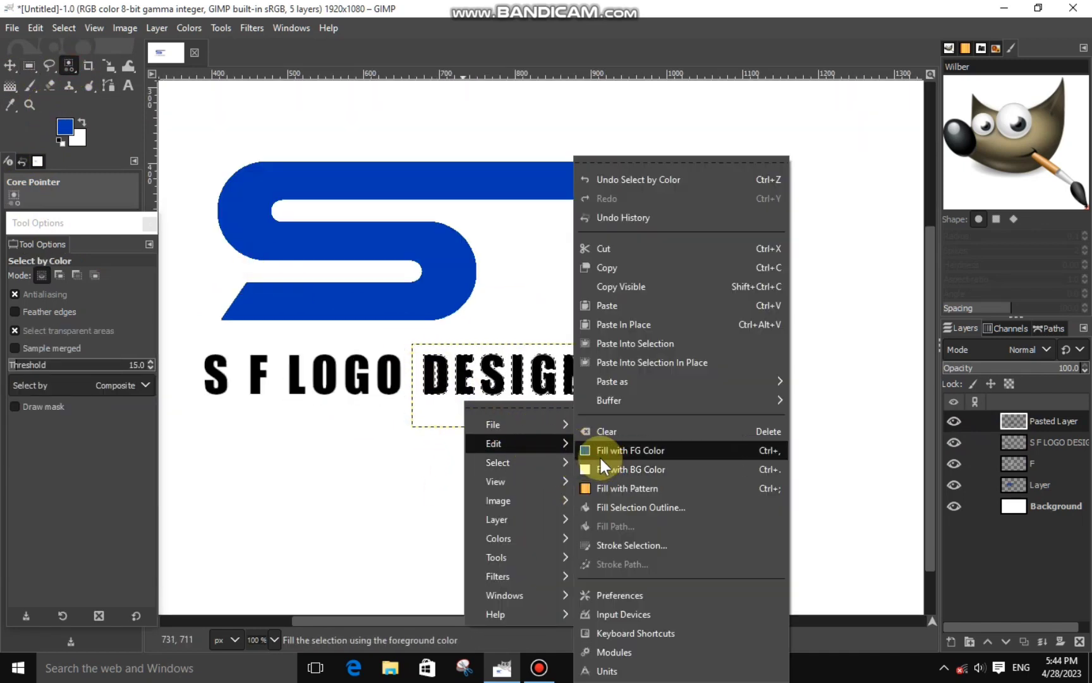
left_click(599, 453)
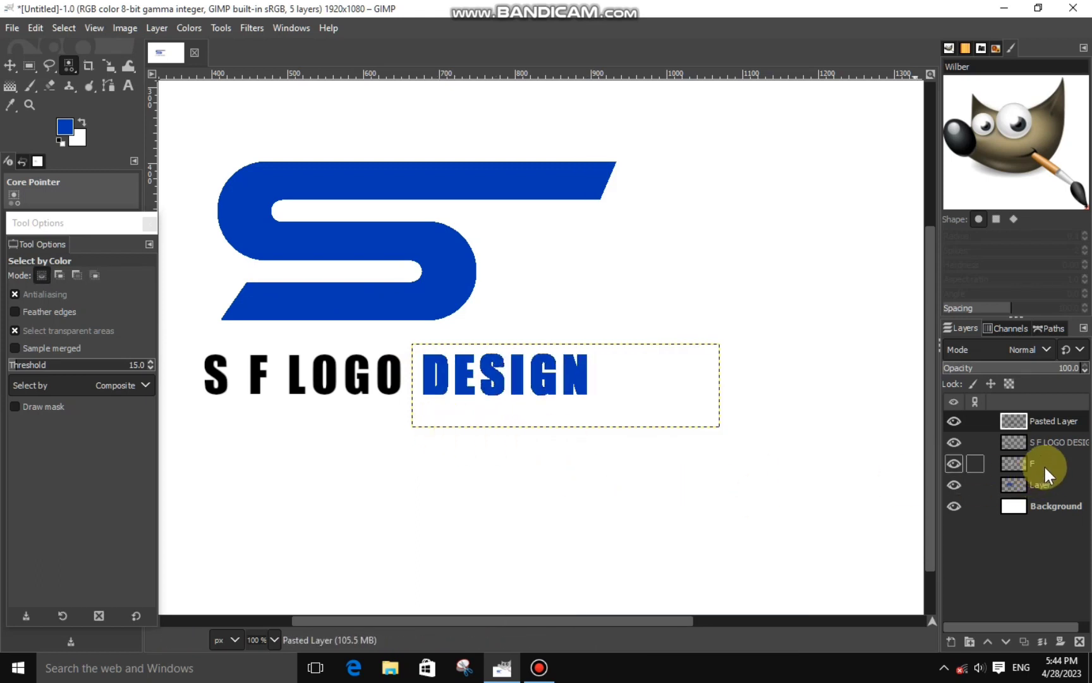
Fill the S F LOGO letters on the text layer with white
left_click(1042, 443)
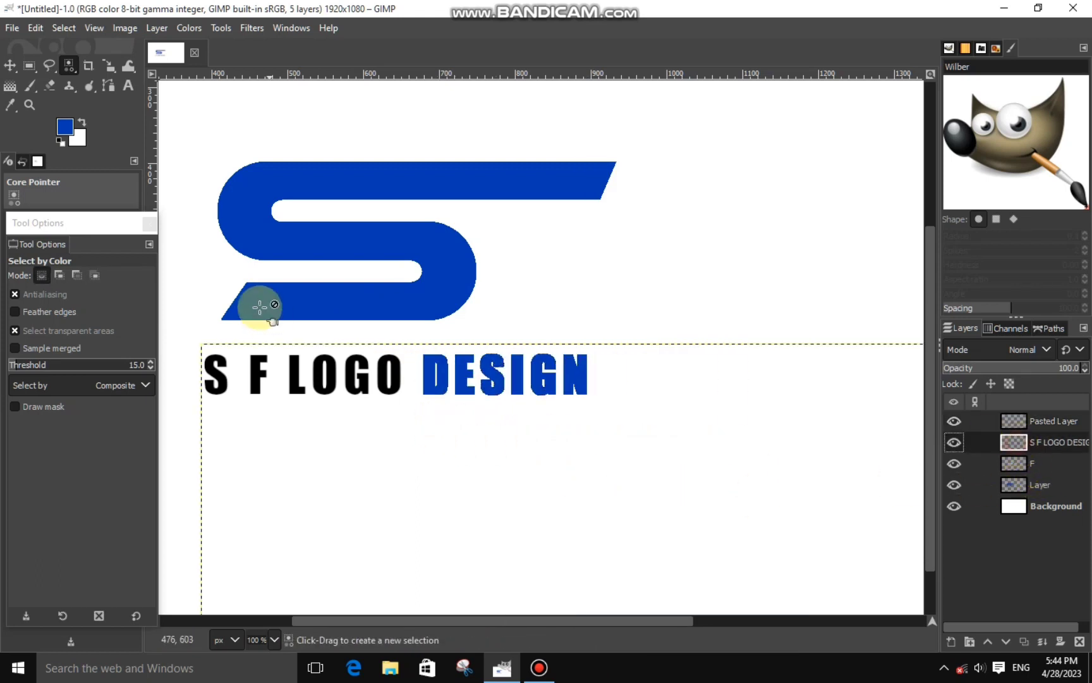
right_click(216, 371)
mouse_move(346, 433)
left_click(398, 463)
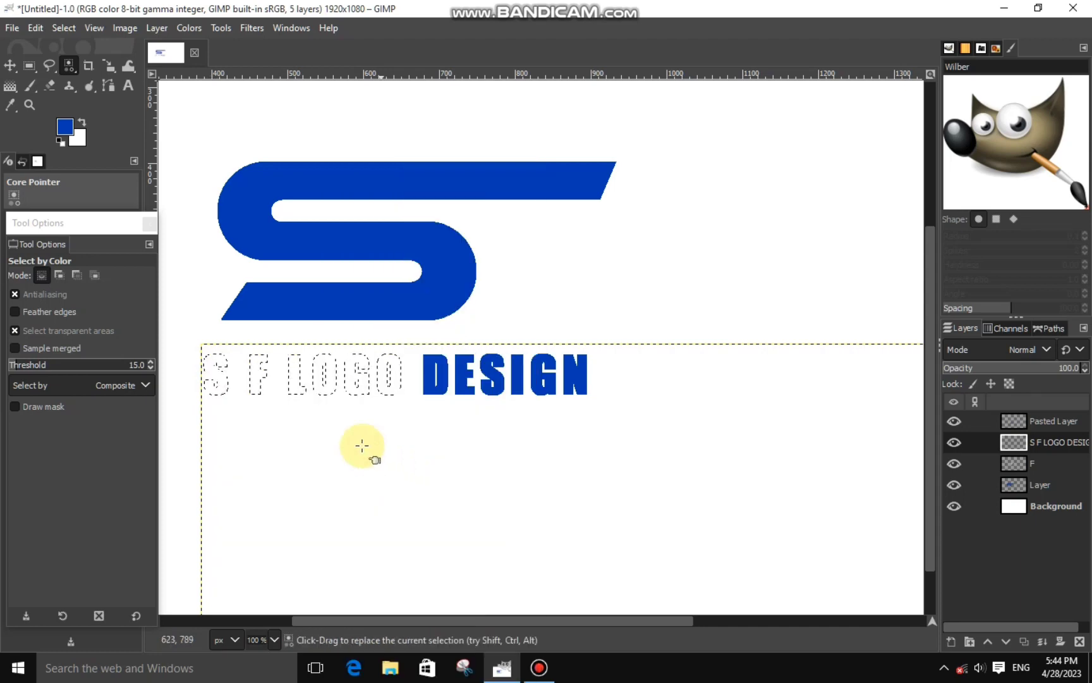
key("ctrl+shift+a")
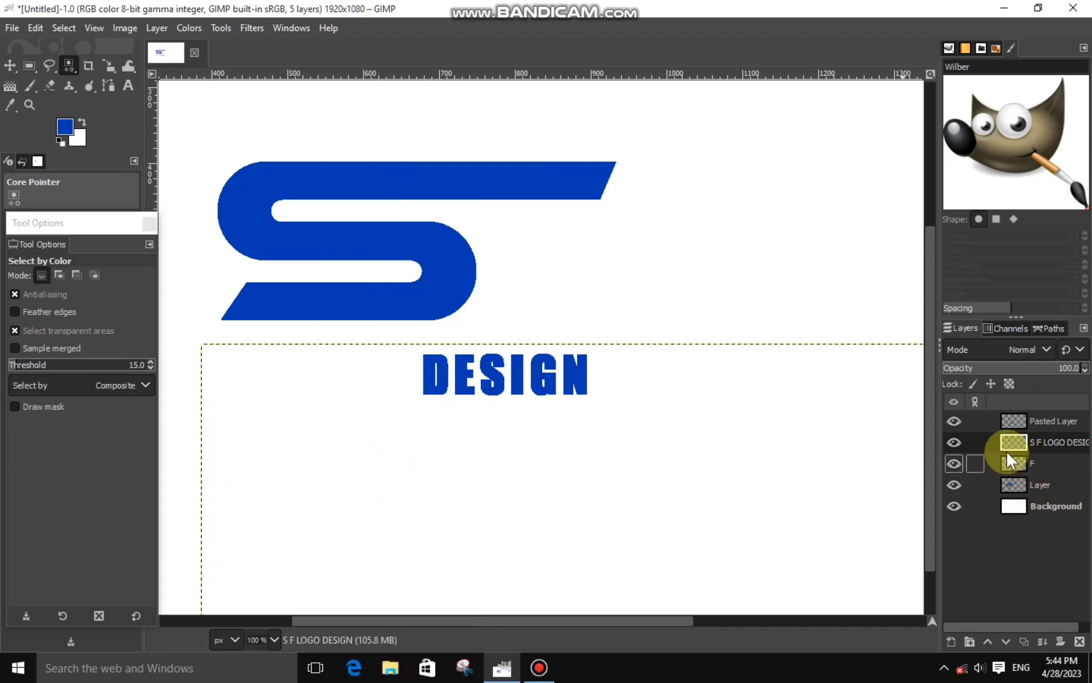
key("minus")
key("minus")
Merge the pasted DESIGN, text and logo layers down into a single layer
left_click(1010, 418)
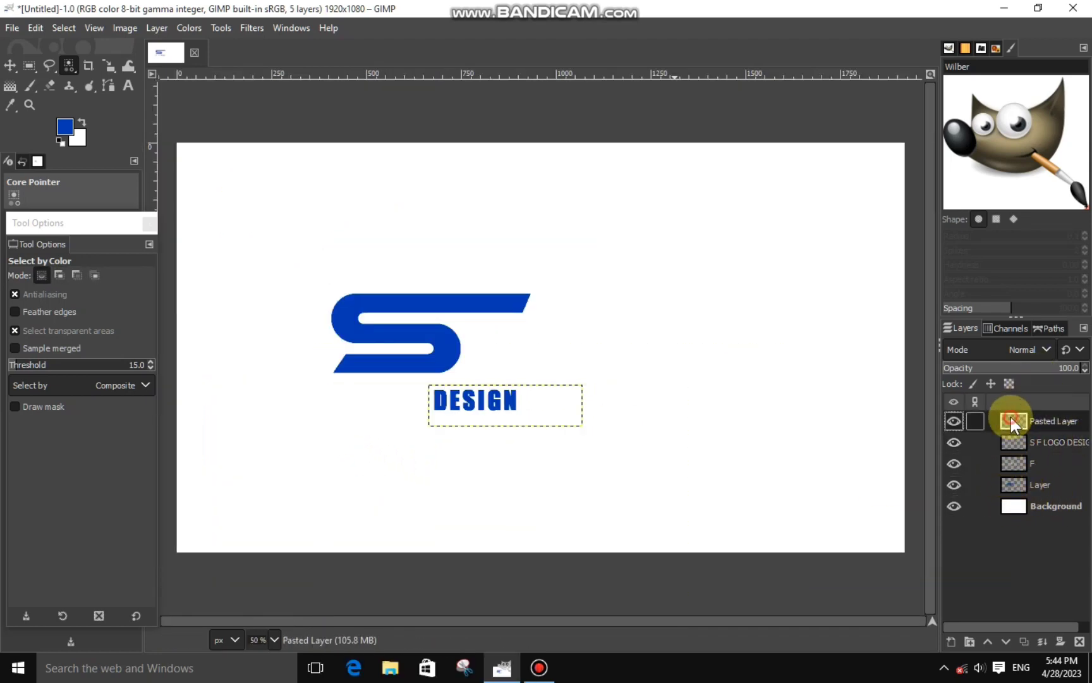
right_click(1012, 420)
left_click(929, 196)
right_click(1038, 419)
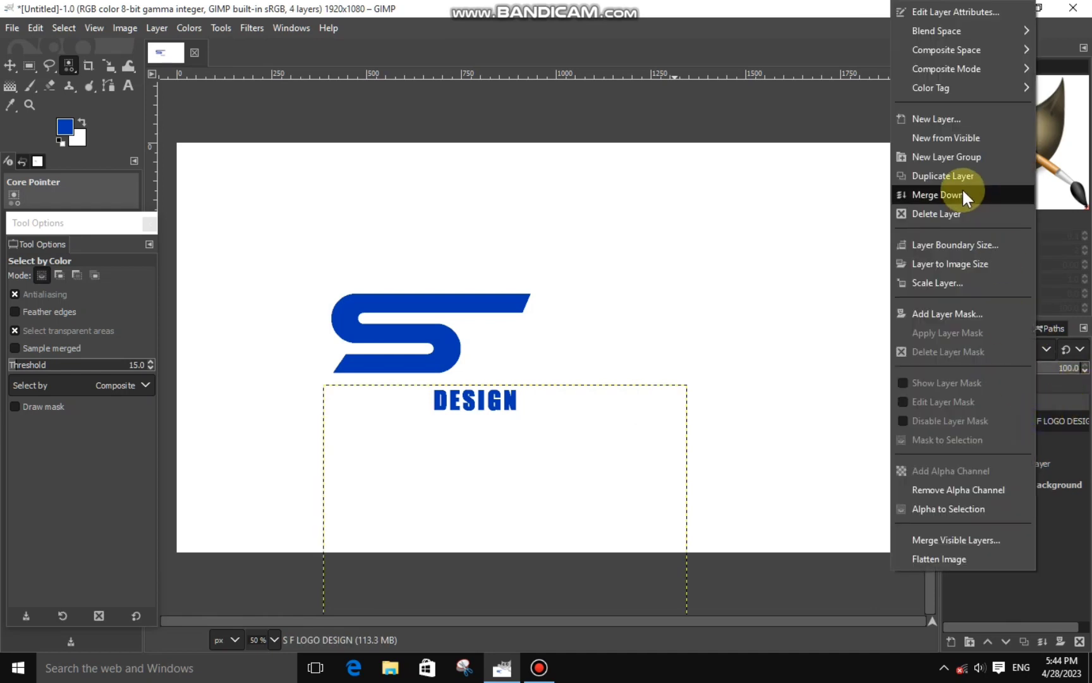
left_click(961, 189)
right_click(1019, 421)
left_click(960, 195)
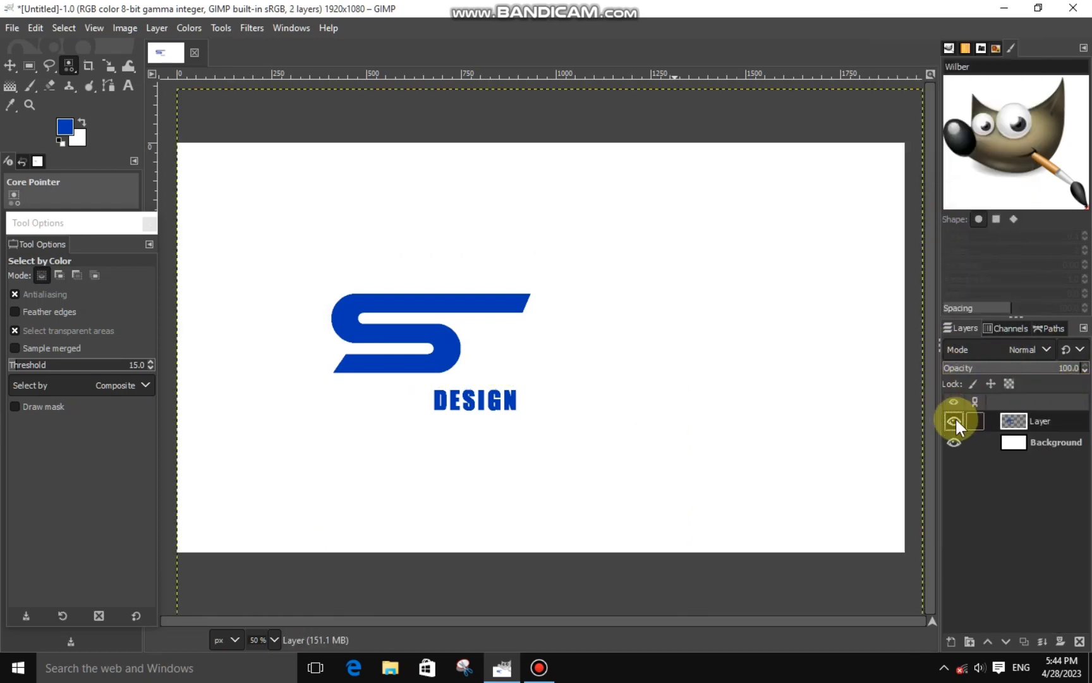
Drag the dark teal background image from the LOGO BACKGROUND folder onto the canvas
left_click(390, 666)
left_click(66, 418)
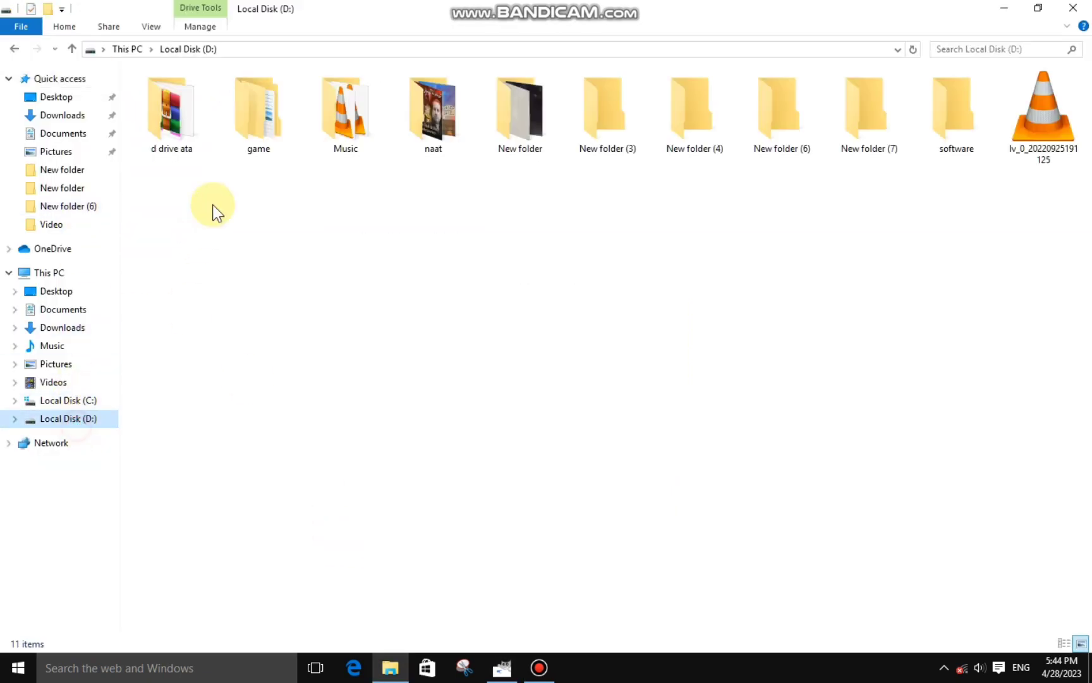
double_click(199, 115)
double_click(331, 106)
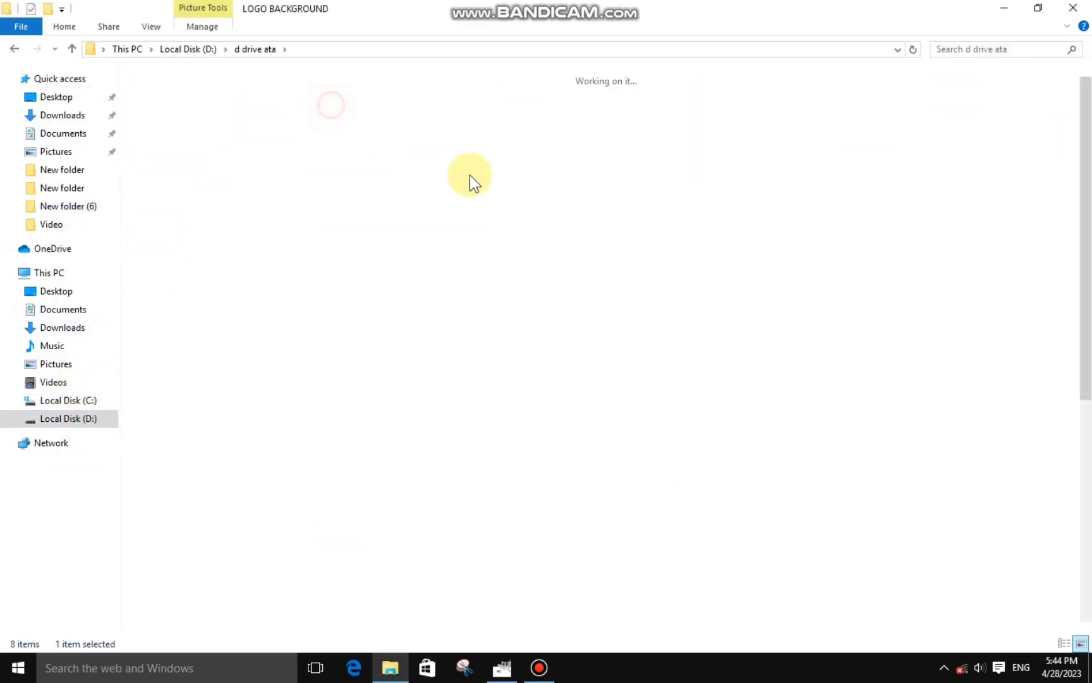
mouse_move(420, 251)
left_mouse_down()
mouse_move(481, 491)
mouse_move(504, 438)
left_mouse_up()
Scale the background image to cover the canvas and move it below the logo layer
left_click(116, 67)
left_click_drag(433, 347, 295, 203)
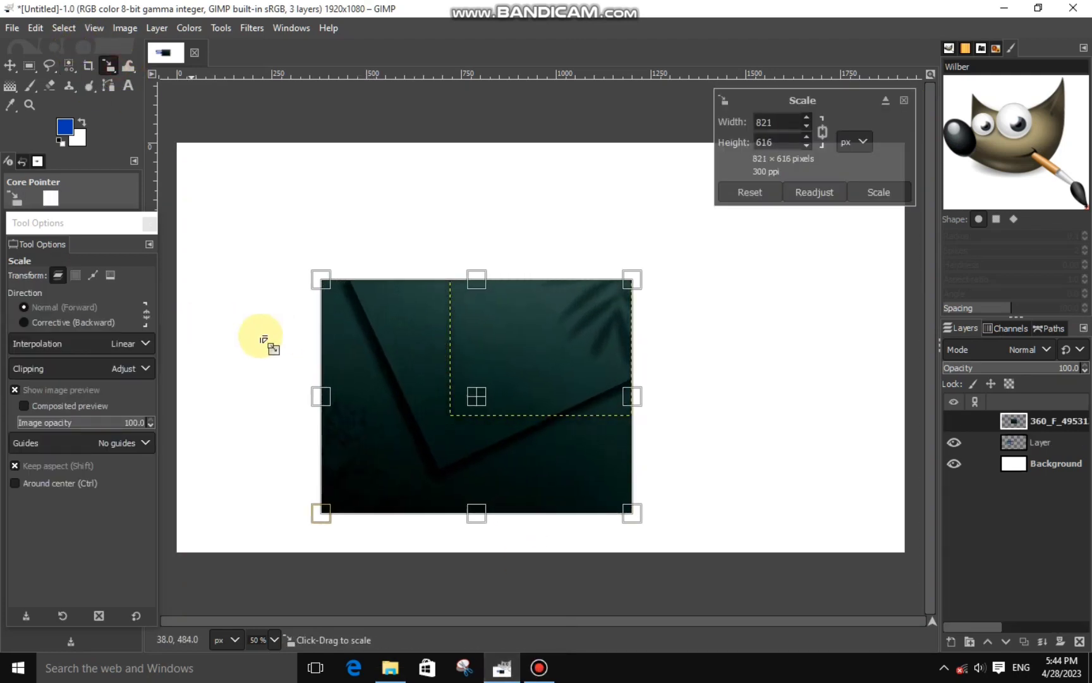
mouse_move(632, 512)
left_mouse_down()
mouse_move(883, 438)
mouse_move(707, 444)
left_mouse_up()
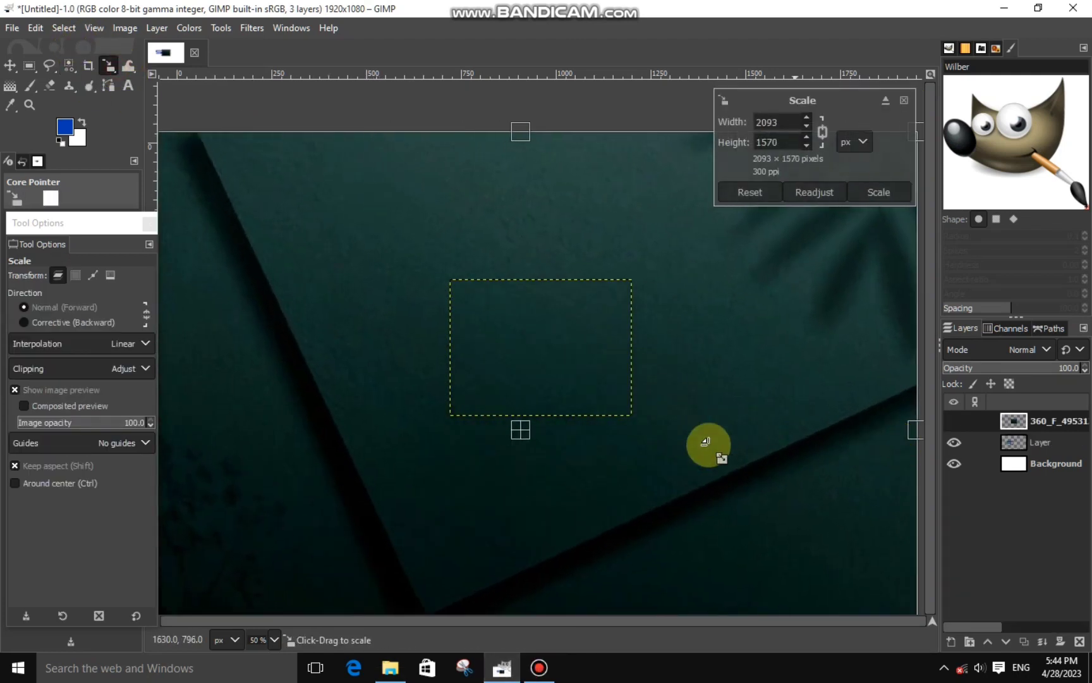
mouse_move(517, 429)
left_mouse_down()
mouse_move(527, 223)
mouse_move(514, 268)
left_mouse_up()
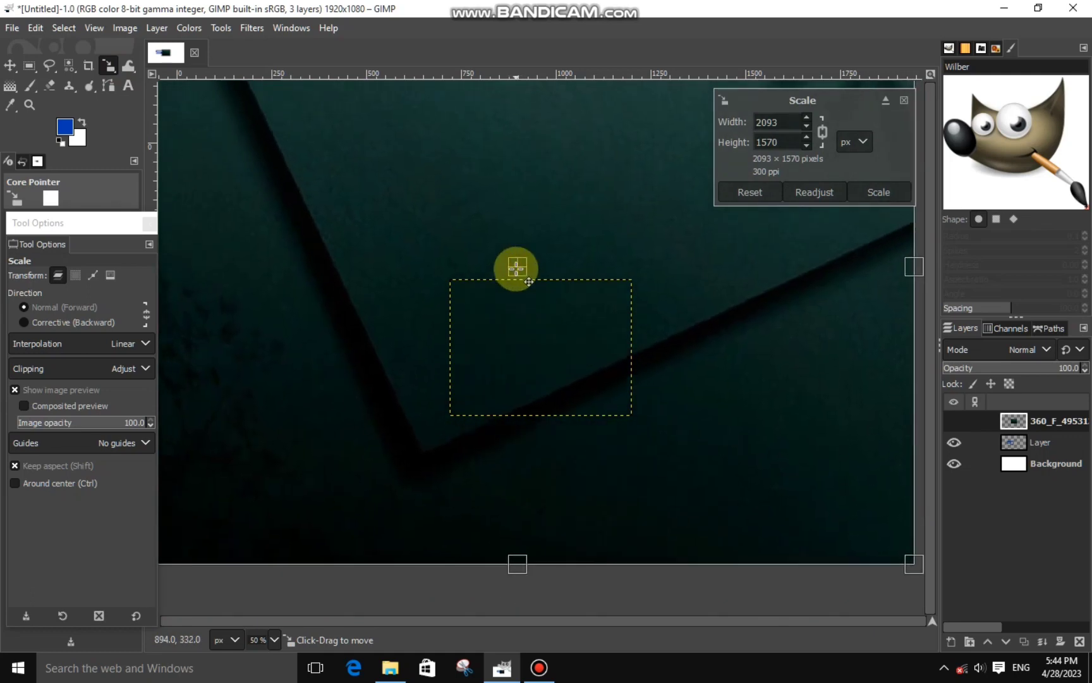
left_click(891, 199)
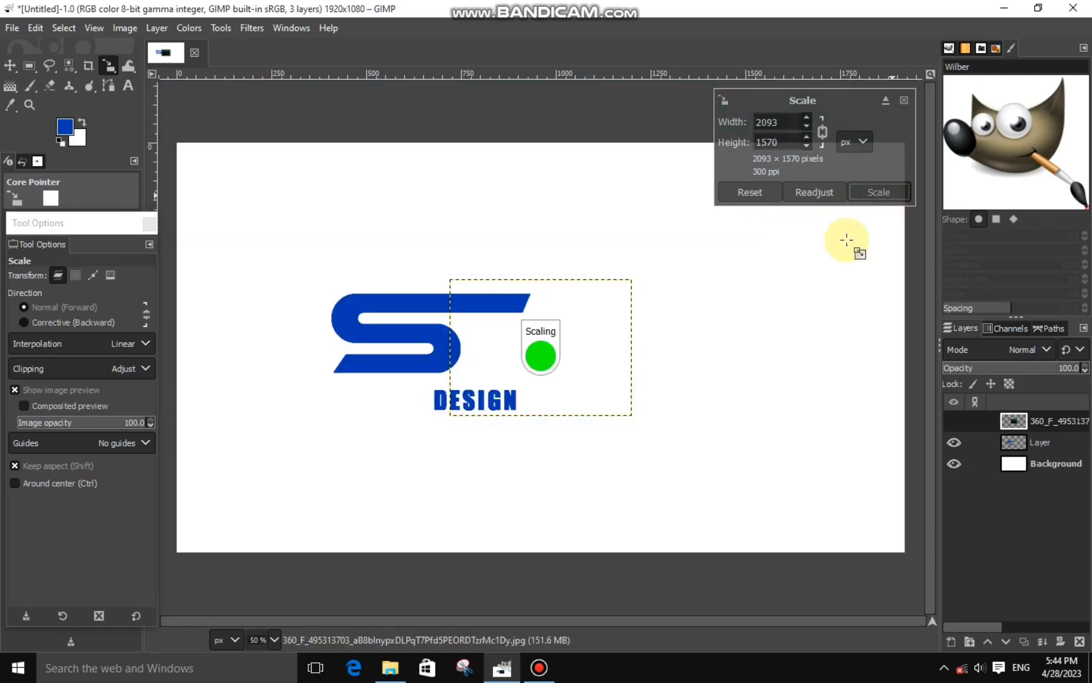
left_click_drag(1014, 420, 1018, 442)
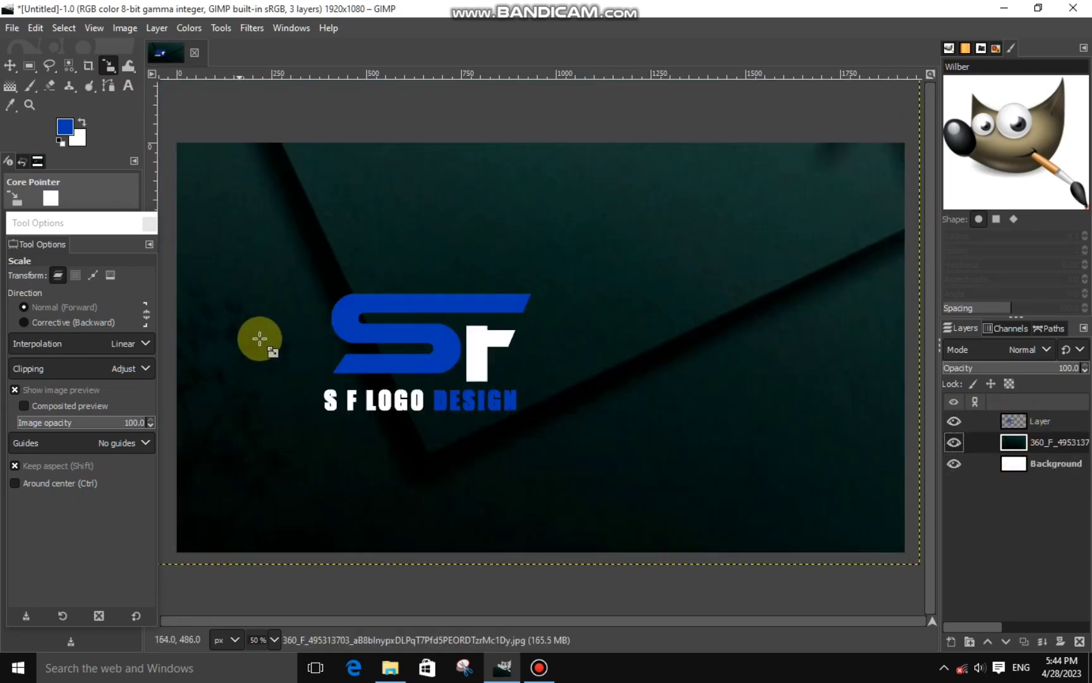
Scale the logo layer larger toward the canvas centre
left_click(110, 74)
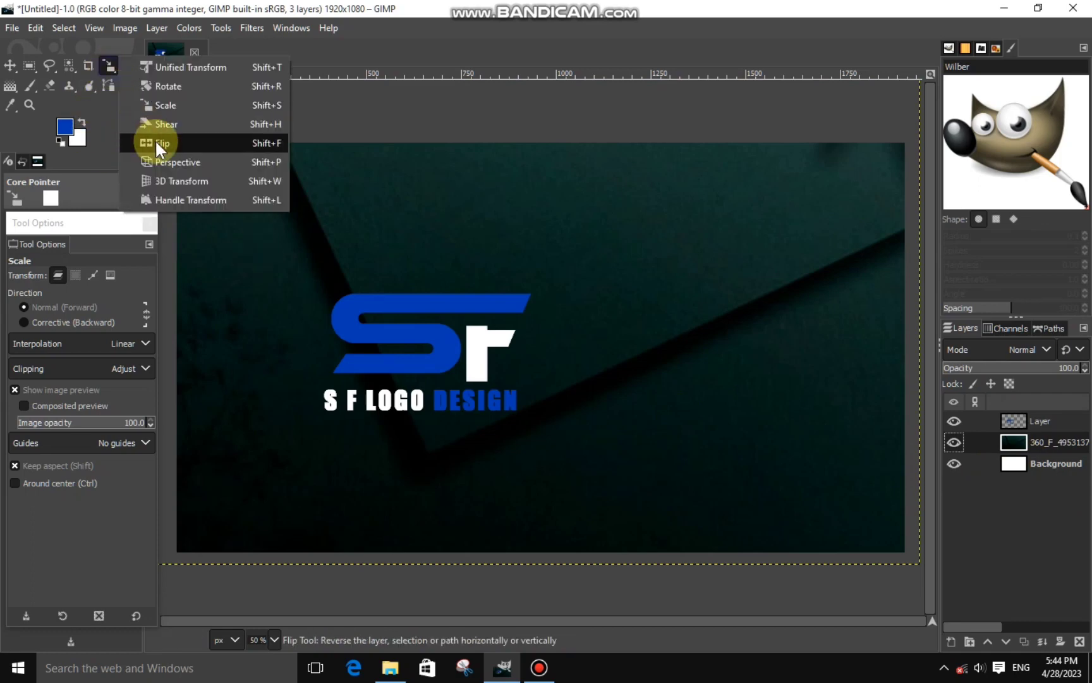
left_click(144, 100)
left_click(382, 297)
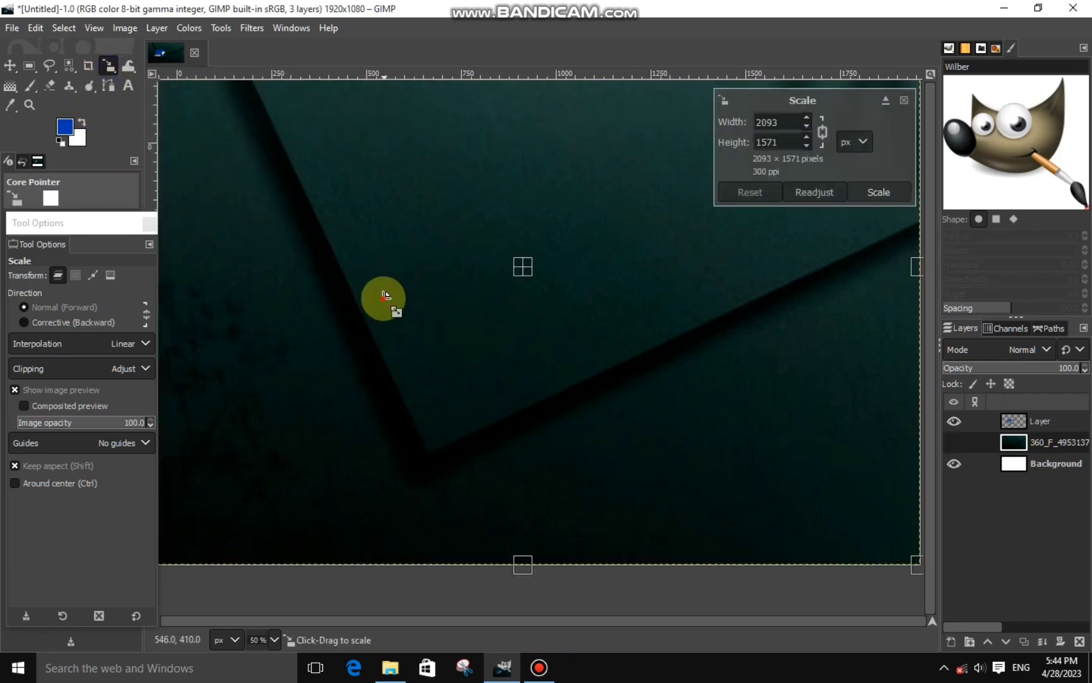
left_click(955, 442)
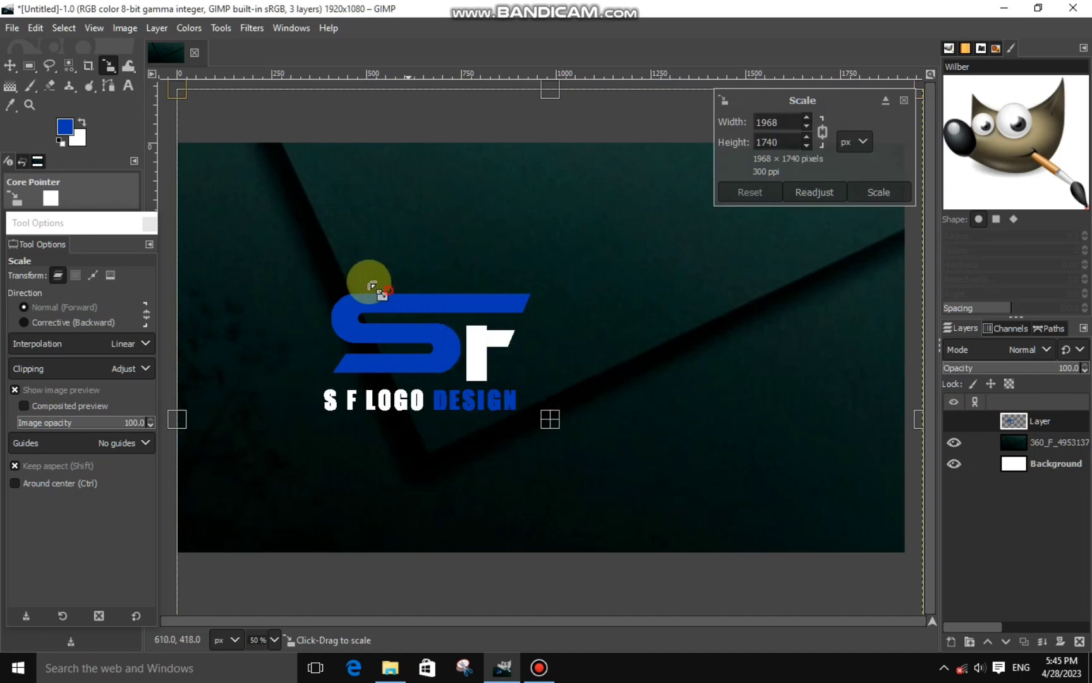
mouse_move(366, 282)
left_mouse_down()
mouse_move(565, 439)
mouse_move(661, 406)
left_mouse_up()
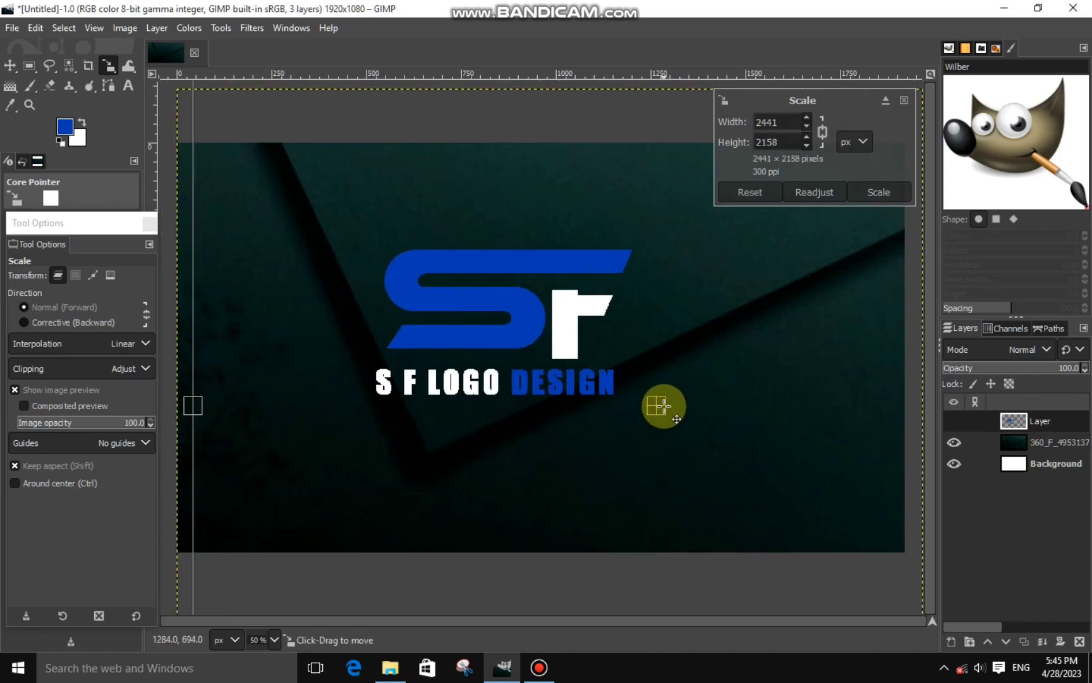
left_click(874, 193)
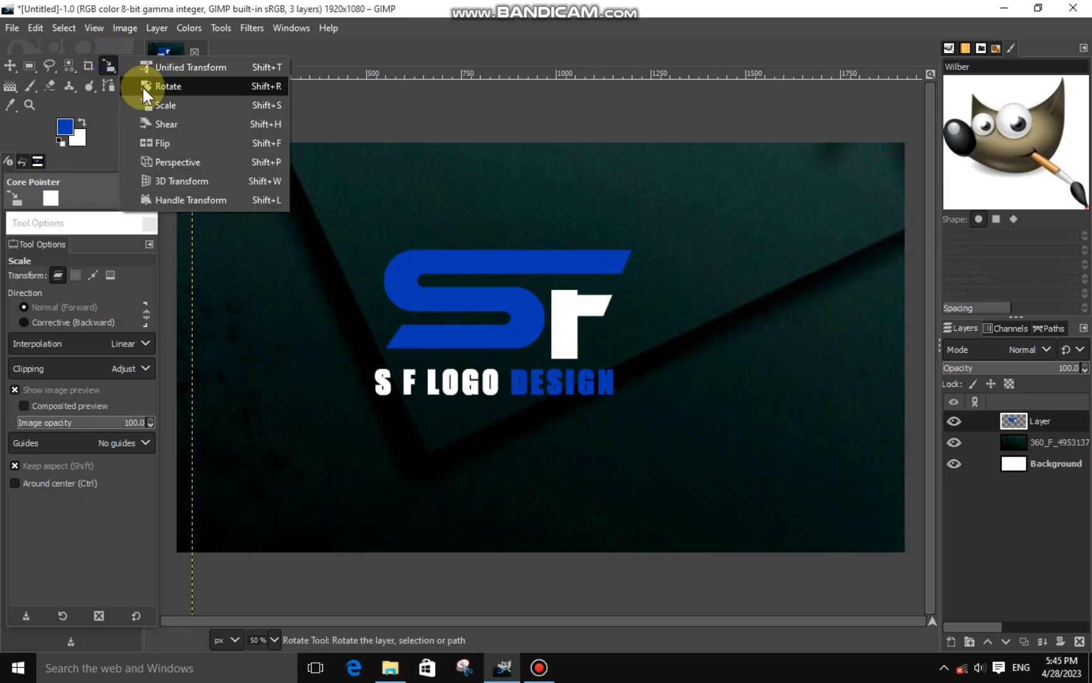
Tilt the logo layer with the Rotate tool and apply it
left_click_drag(104, 63, 142, 86)
mouse_move(300, 212)
left_mouse_down()
mouse_move(260, 342)
mouse_move(268, 360)
left_mouse_up()
left_click(869, 211)
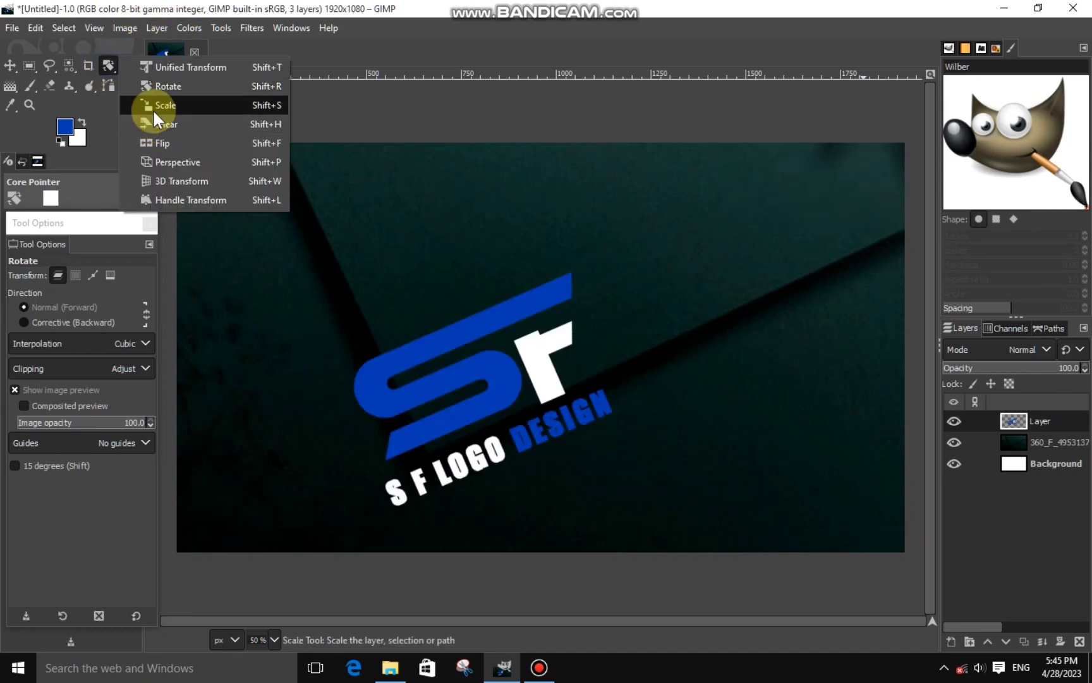
Move the tilted logo up and to the right with the Scale tool
left_click_drag(106, 63, 152, 108)
left_click(553, 403)
left_click_drag(660, 413, 696, 344)
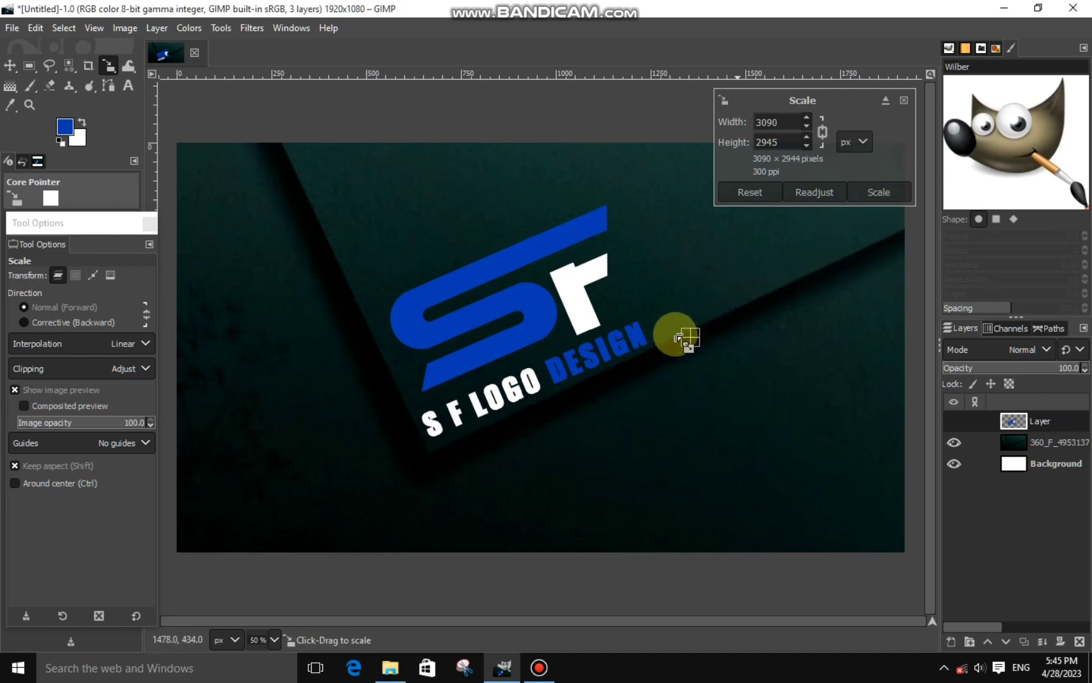
left_click_drag(692, 337, 694, 333)
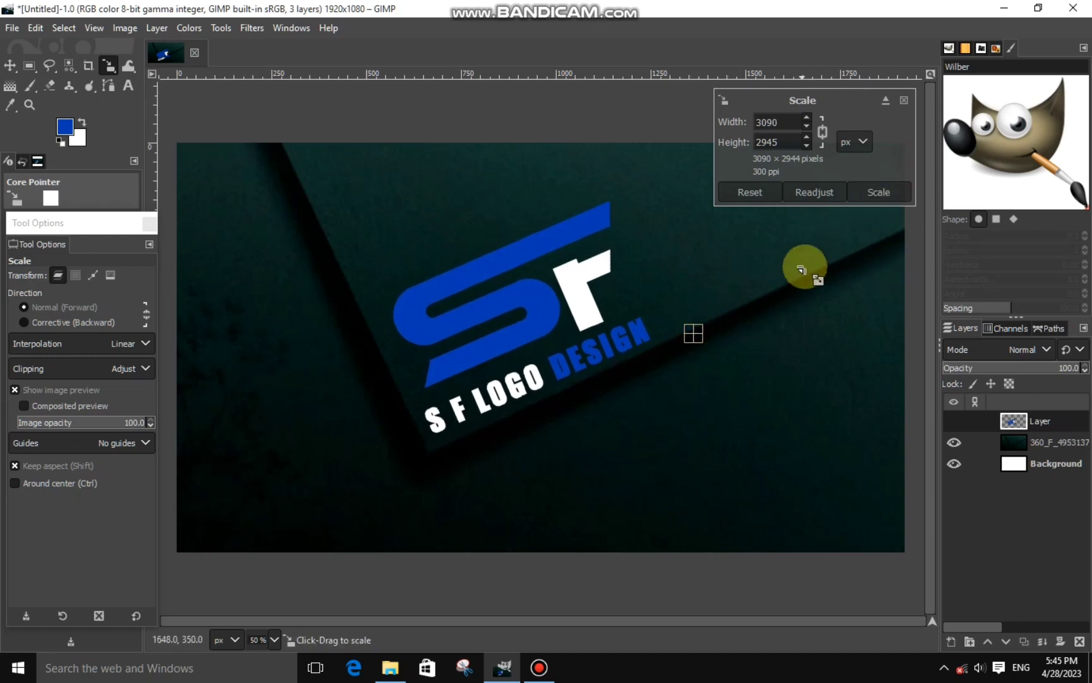
left_click(860, 194)
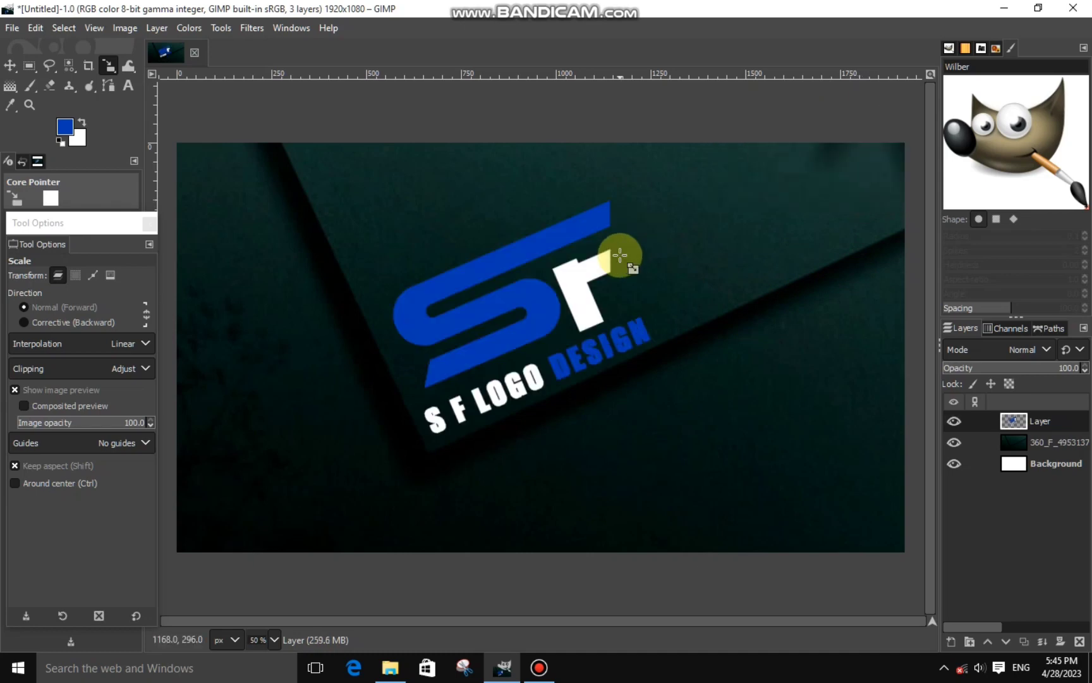
Rotate the logo layer by about -0.43 degrees
left_click_drag(108, 66, 152, 85)
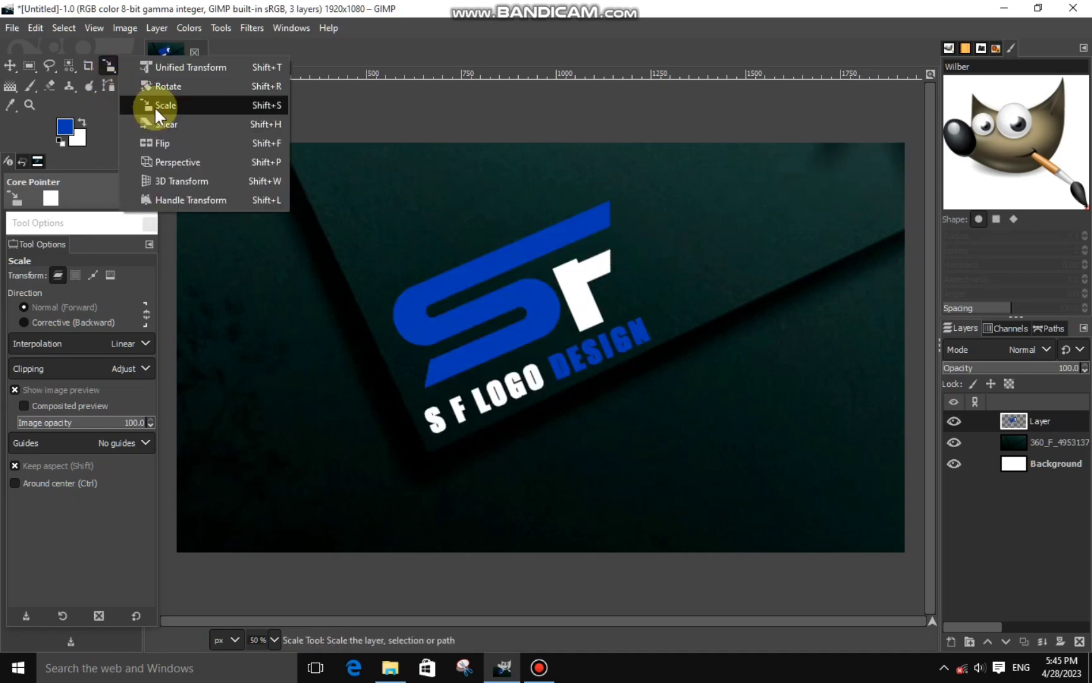
left_click(298, 215)
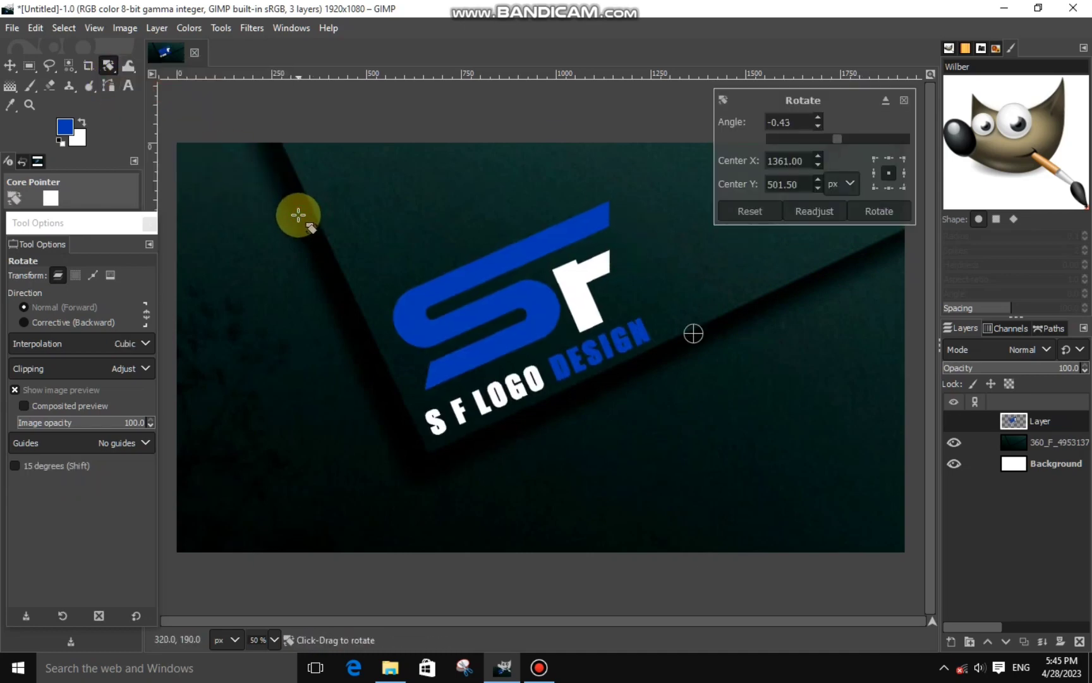
left_click(877, 211)
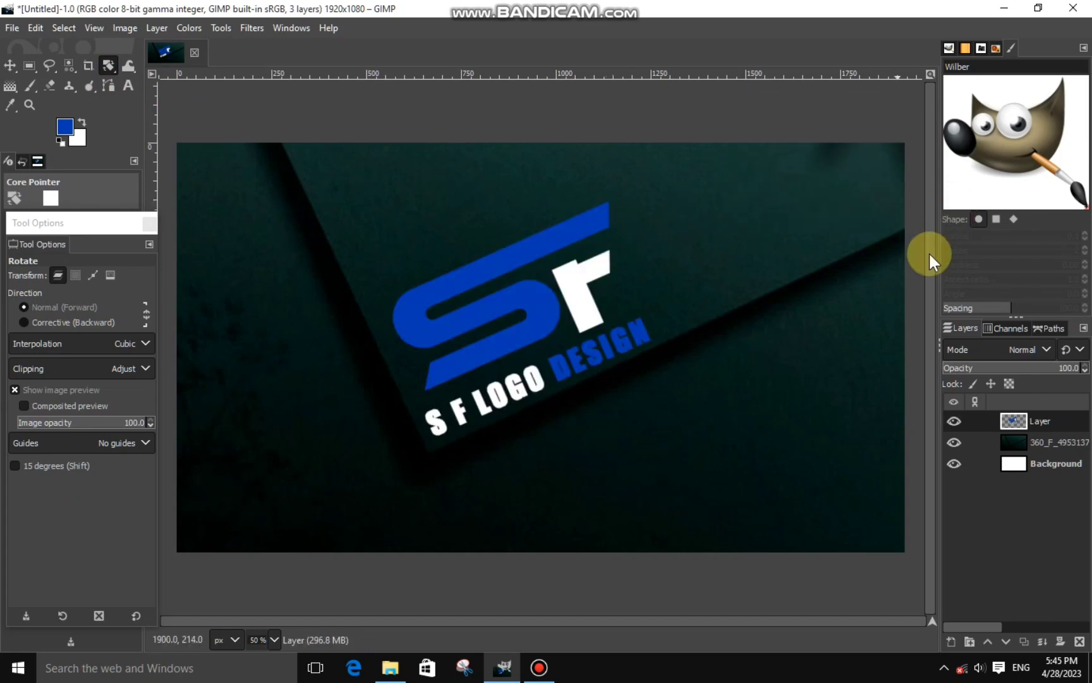
Add a Drop Shadow to the logo with higher opacity and adjusted X/Y offsets
left_click(253, 36)
mouse_move(295, 175)
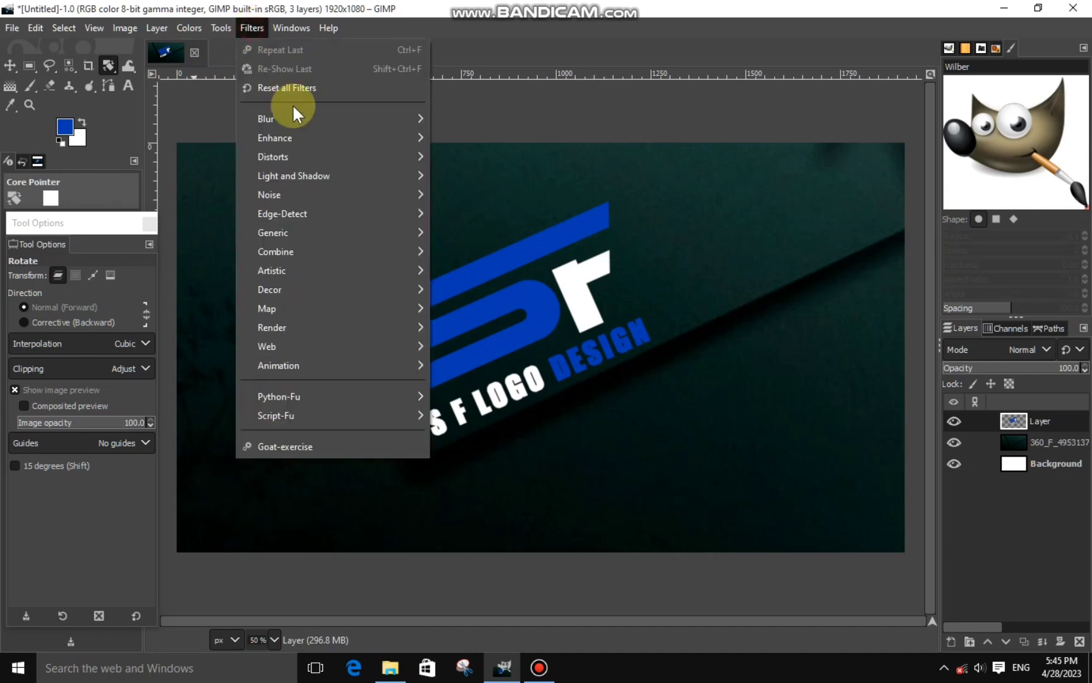
left_click(472, 299)
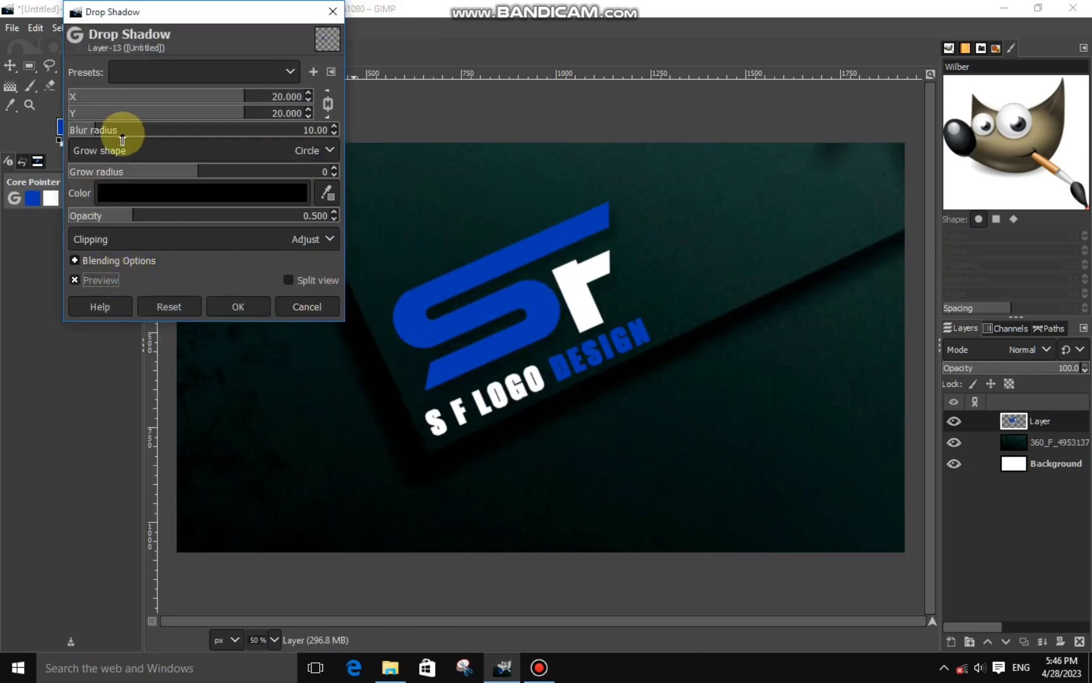
left_click(215, 218)
left_click_drag(215, 221, 223, 222)
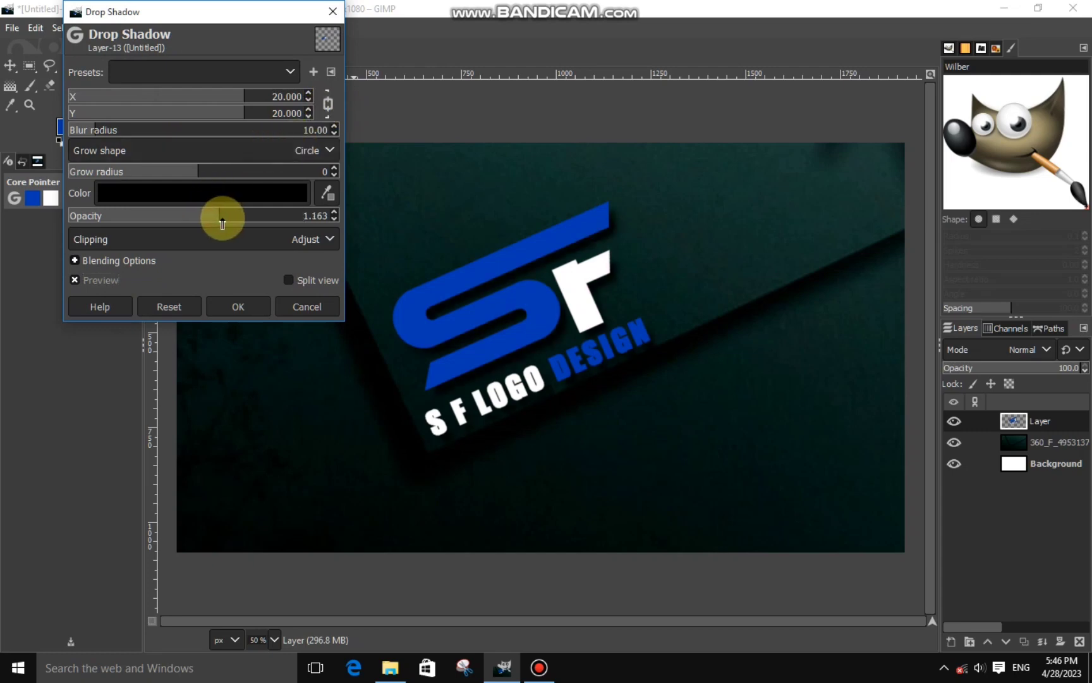
left_click(214, 98)
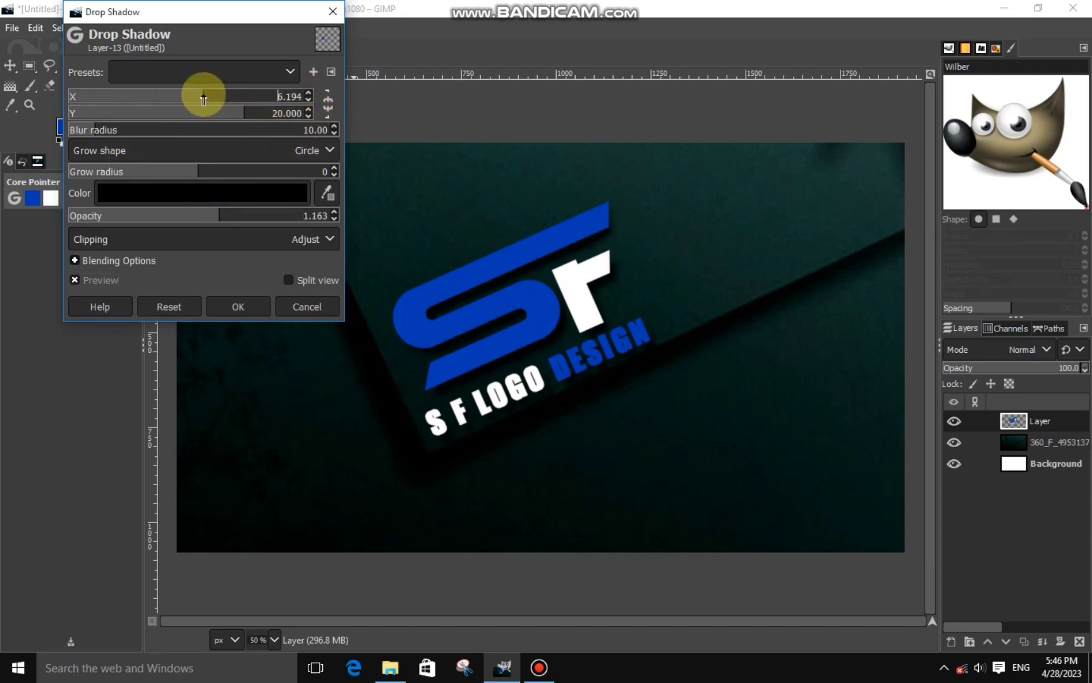
mouse_move(203, 98)
left_mouse_down()
mouse_move(163, 101)
mouse_move(182, 115)
mouse_move(275, 118)
left_mouse_up()
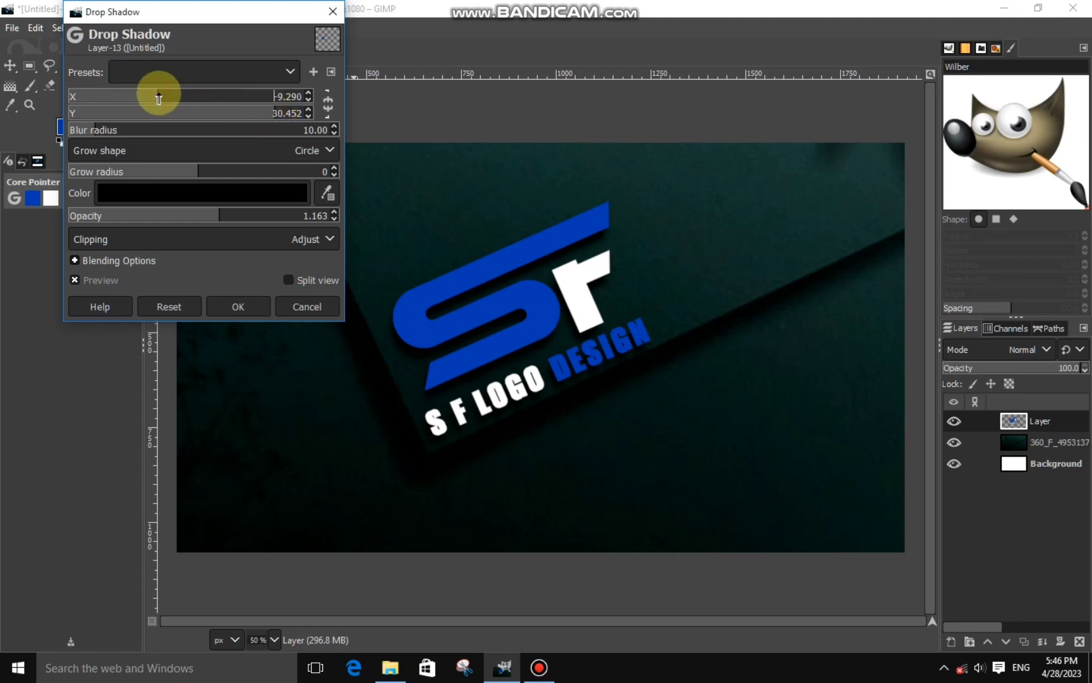
left_click(226, 305)
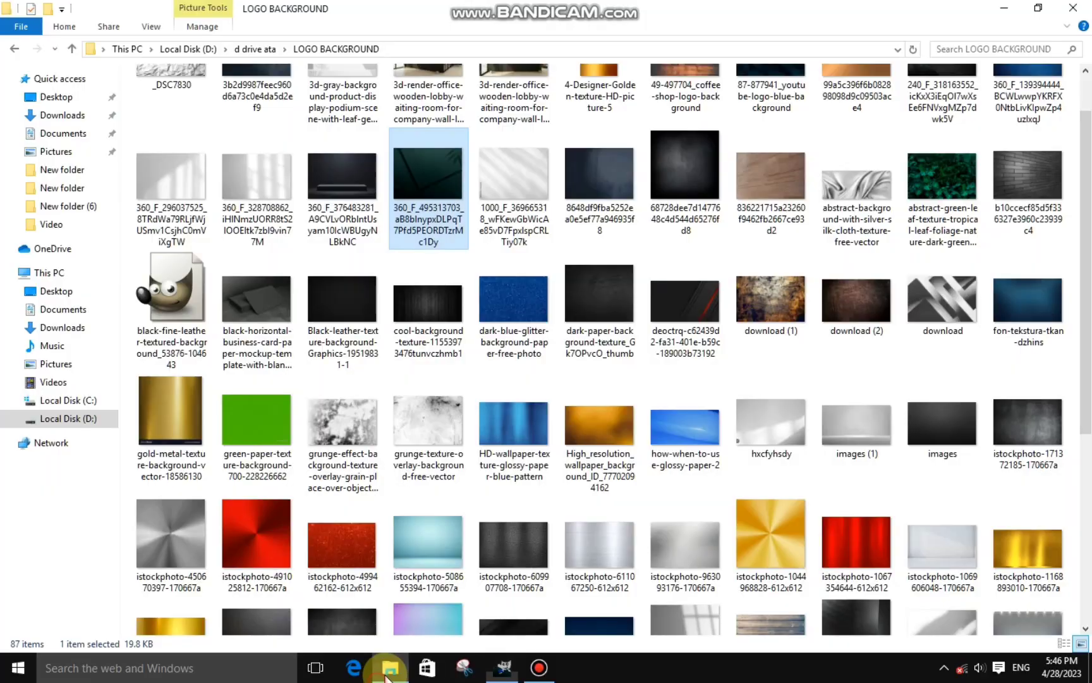
Drag the grey grunge texture file from Explorer into GIMP as a new layer
left_click(390, 667)
scroll(1080, 332, "down", 5)
scroll(964, 480, "up", 5)
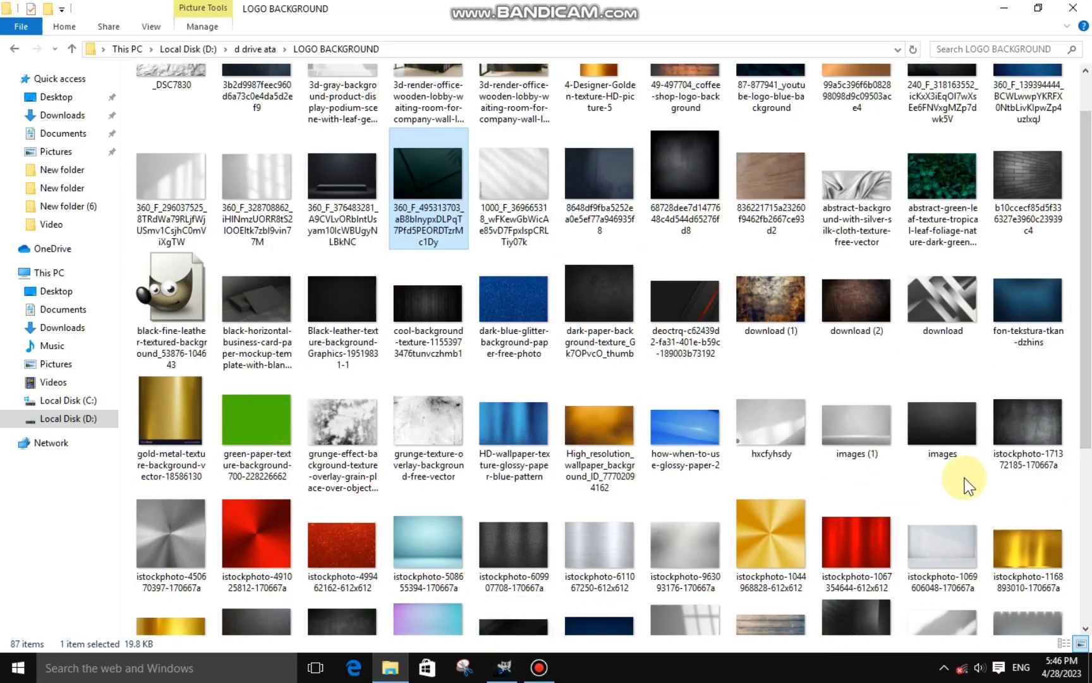
scroll(964, 481, "down", 5)
mouse_move(515, 568)
left_mouse_down()
mouse_move(516, 641)
mouse_move(250, 230)
left_mouse_up()
left_click(108, 65)
Scale the texture layer down to cover the logo area
left_click(154, 104)
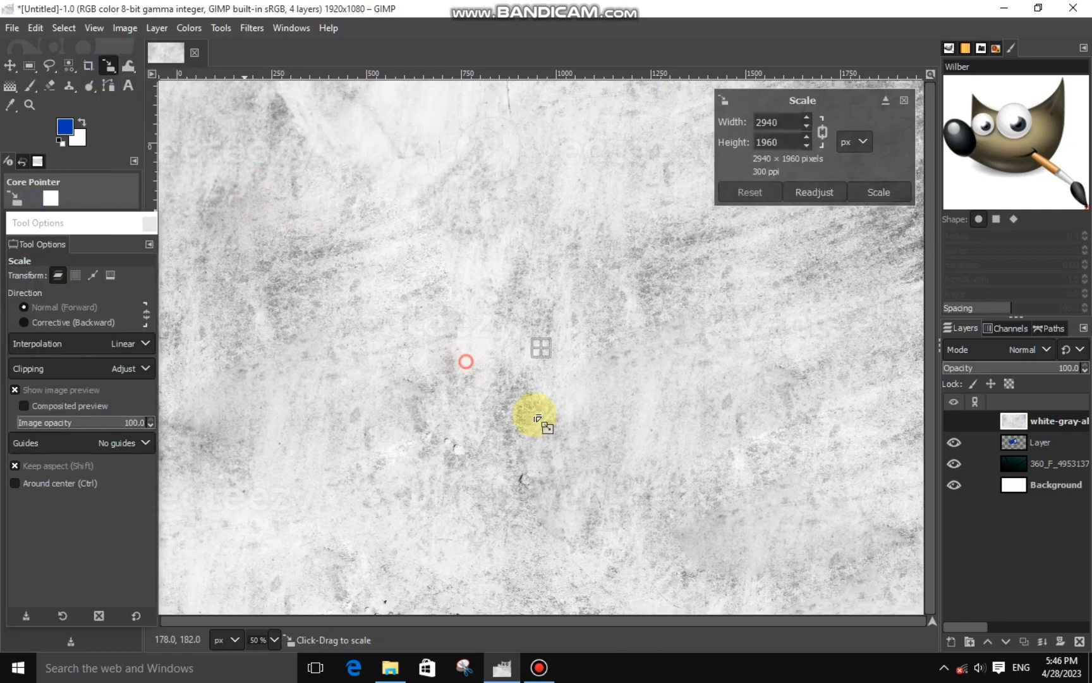
left_click_drag(532, 415, 453, 292)
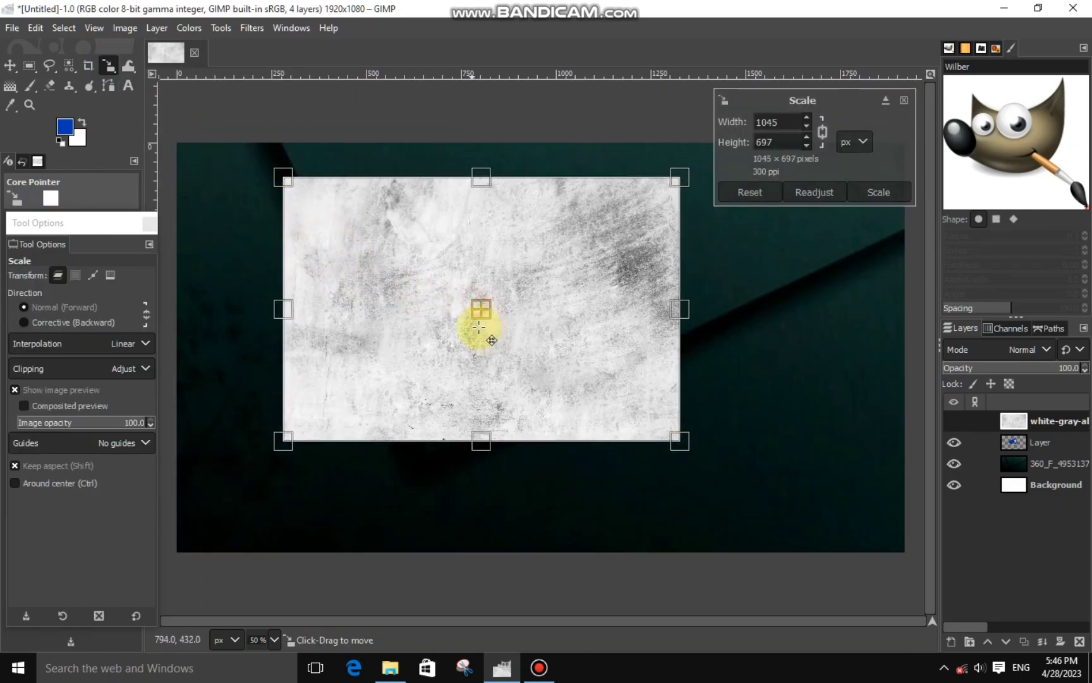
left_click(878, 192)
Trim the texture to the logo using Alpha to Selection, Invert and Cut
right_click(1018, 439)
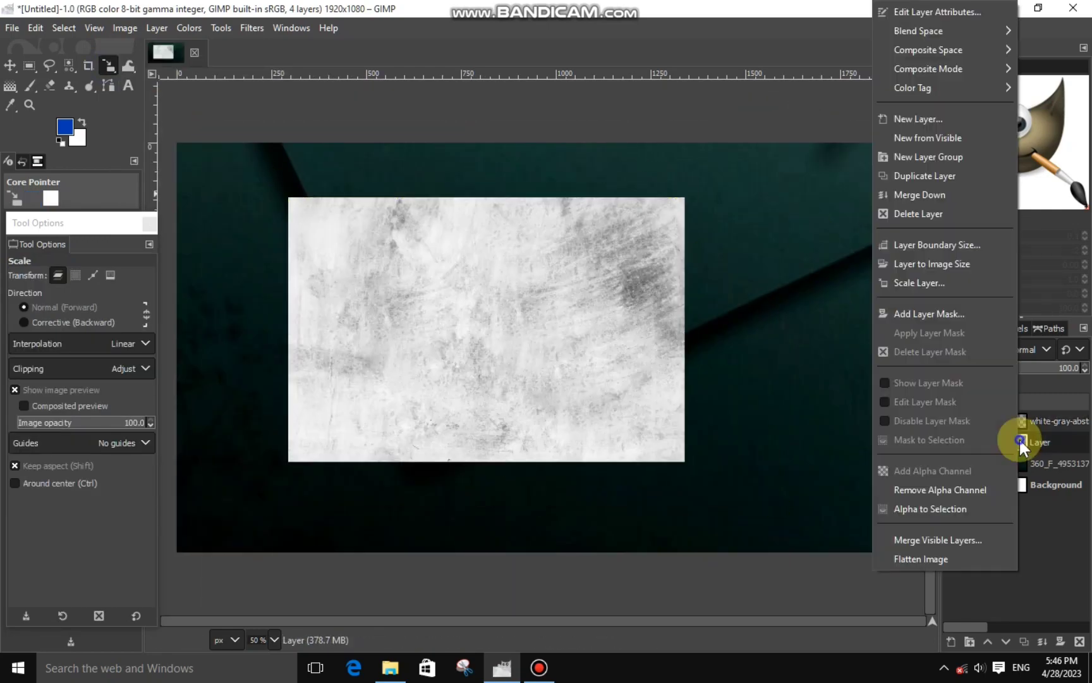
left_click(965, 513)
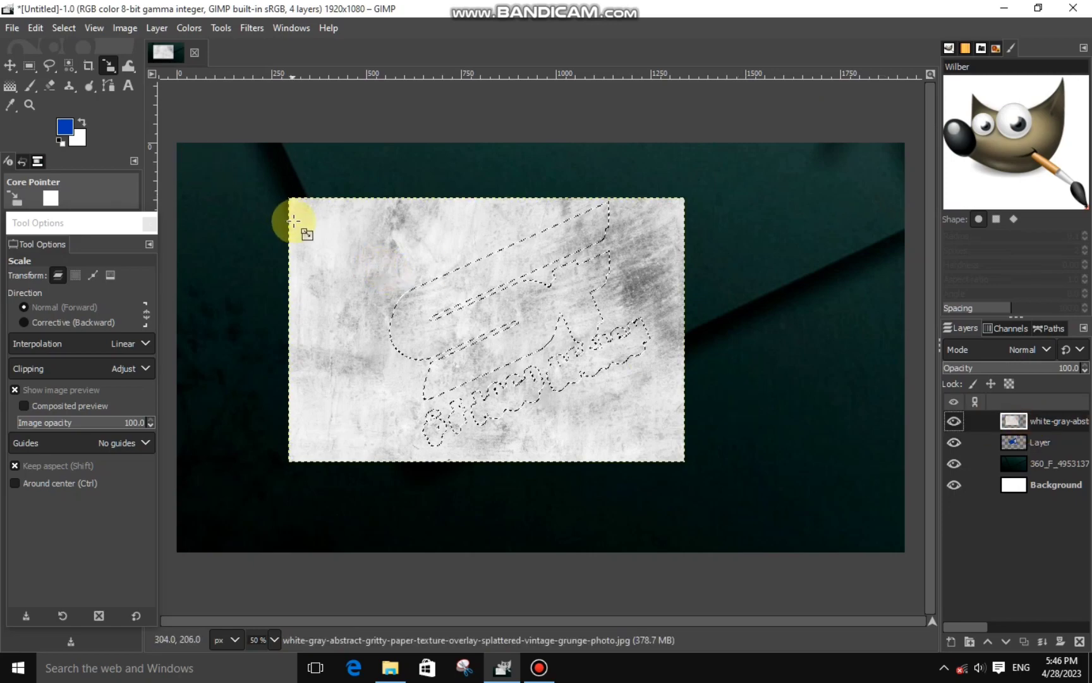
right_click(300, 235)
left_click(66, 27)
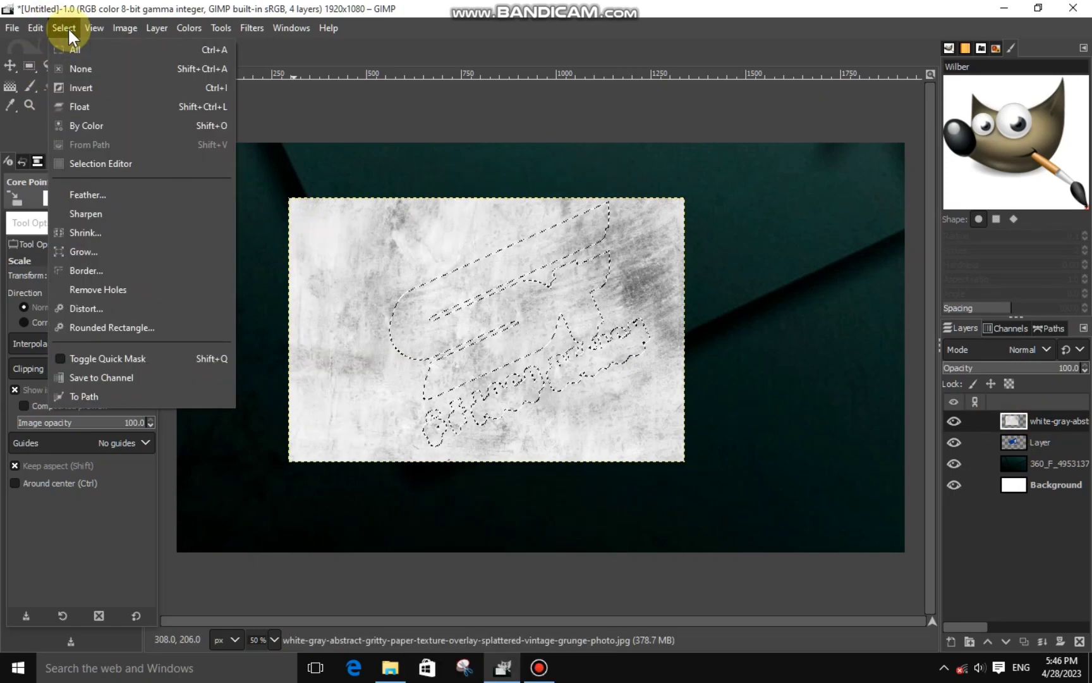
left_click(86, 87)
right_click(330, 258)
left_click(481, 248)
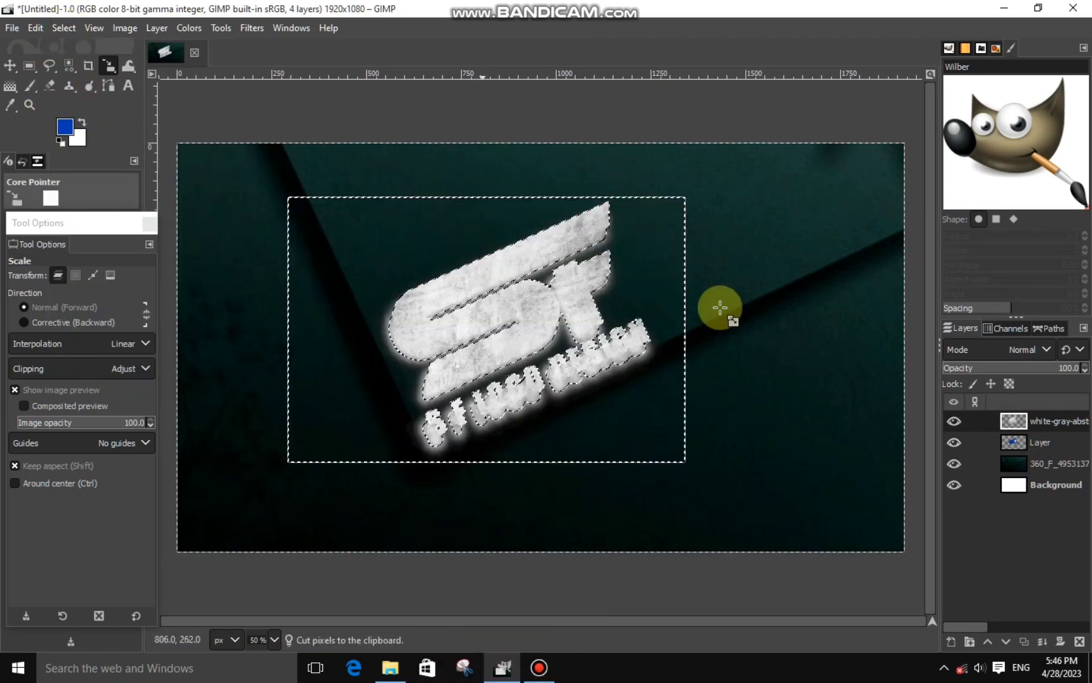
Set the texture layer to Overlay, clear the selection, and merge it into the logo
left_click(1022, 349)
left_click(967, 322)
key("ctrl+shift+a")
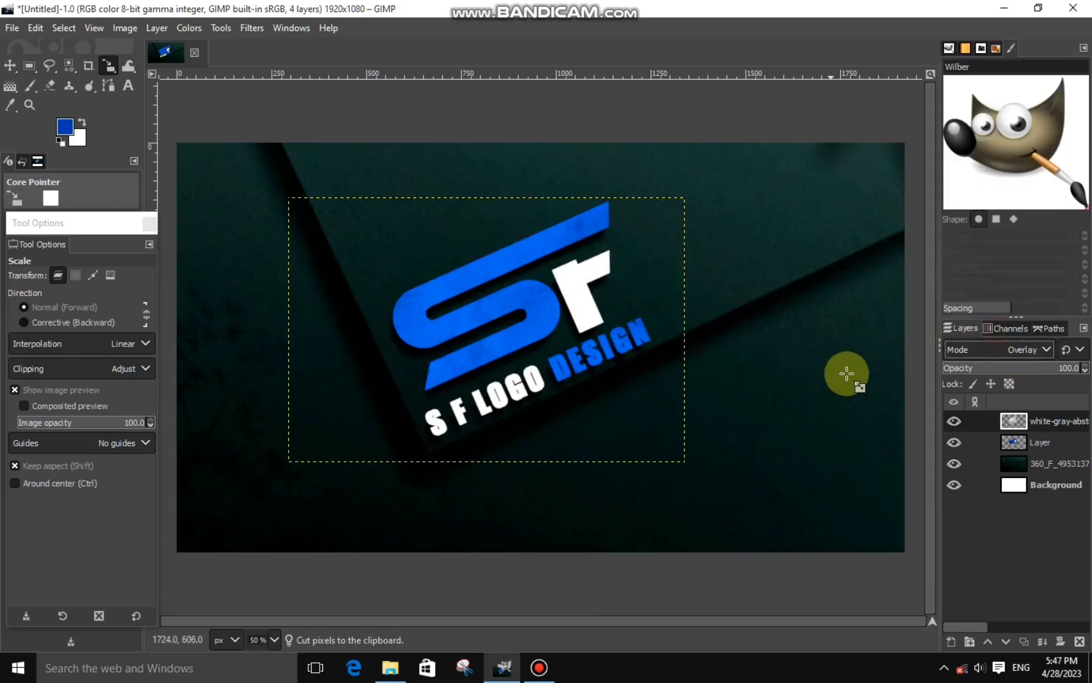
right_click(1037, 420)
left_click(954, 194)
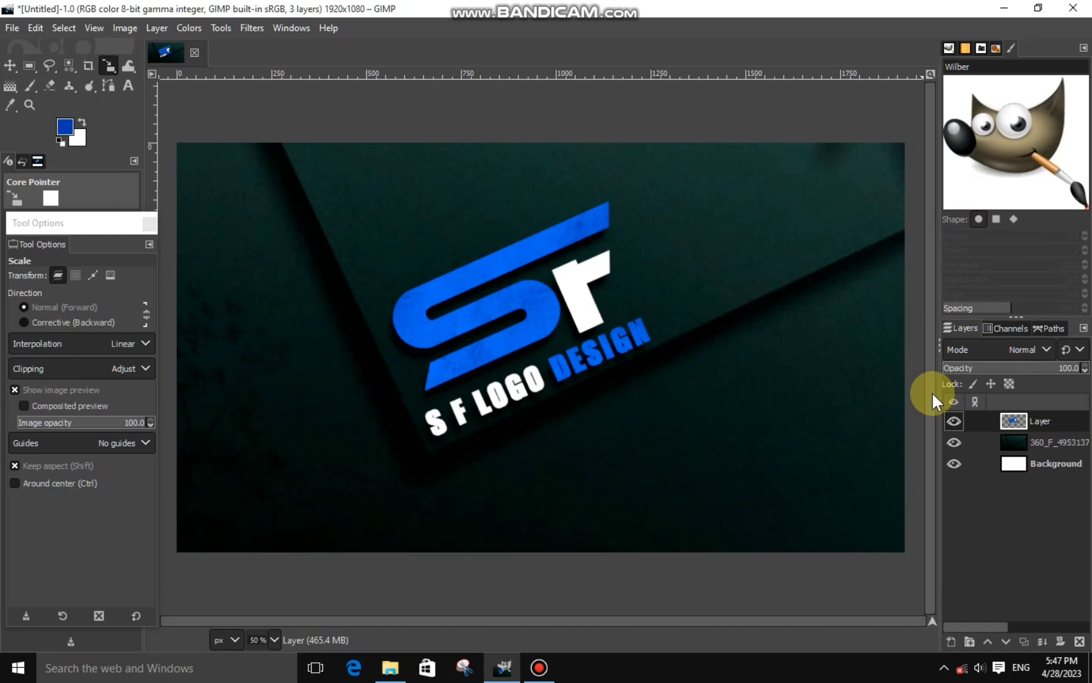
Darken the logo with Exposure, then duplicate it and hide the copy
left_click(188, 29)
left_click(214, 144)
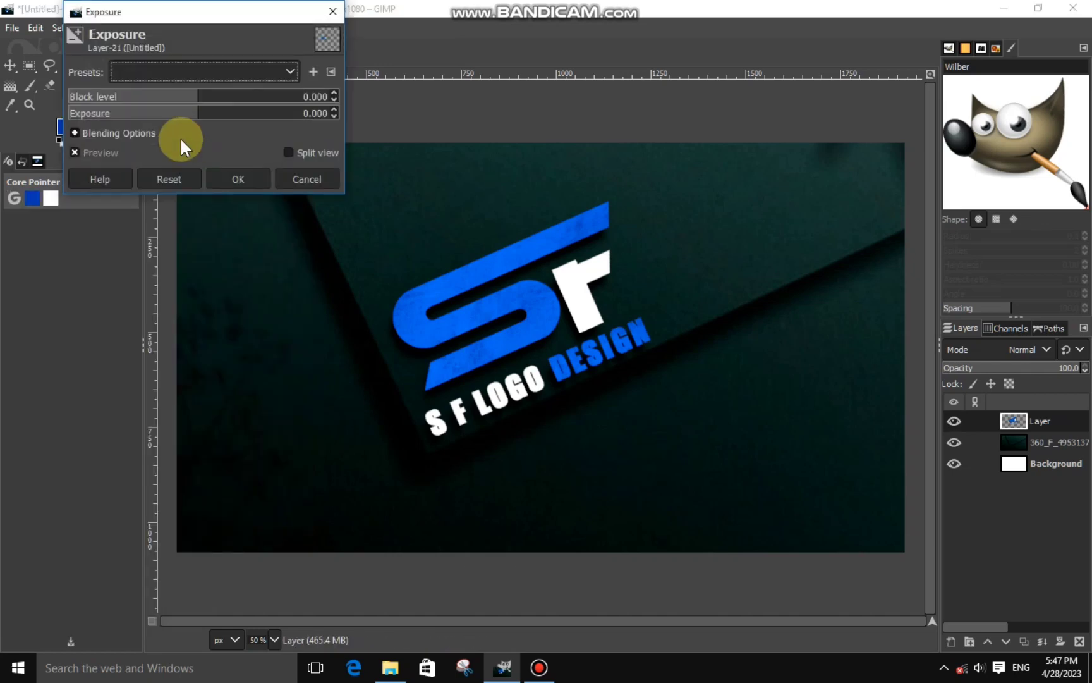
left_click(170, 114)
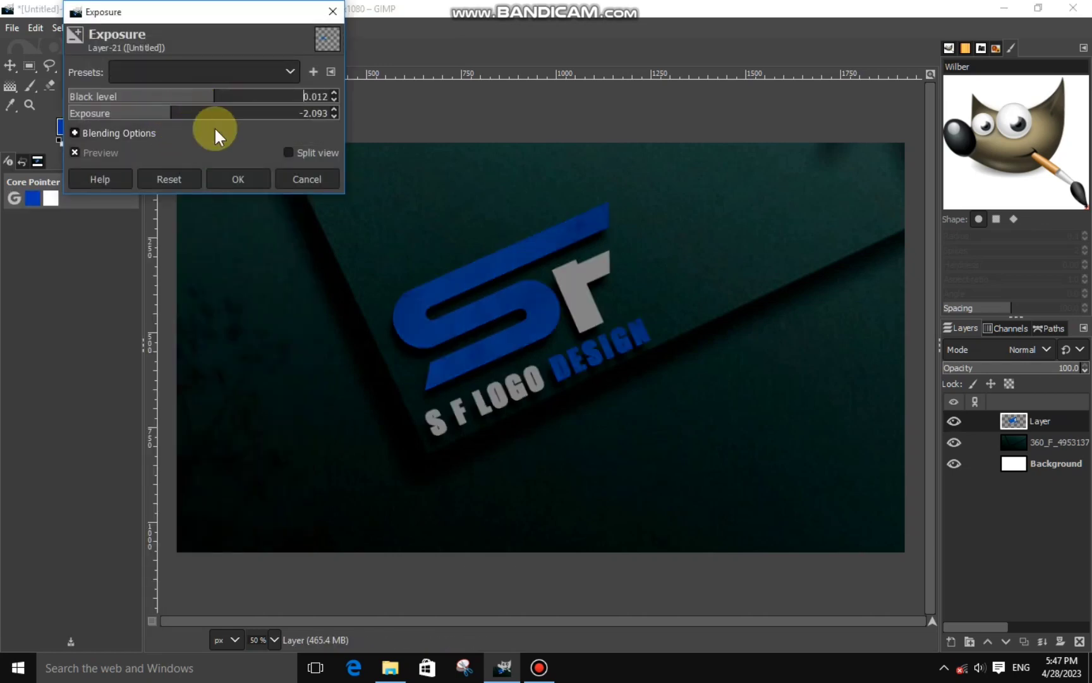
left_click(242, 177)
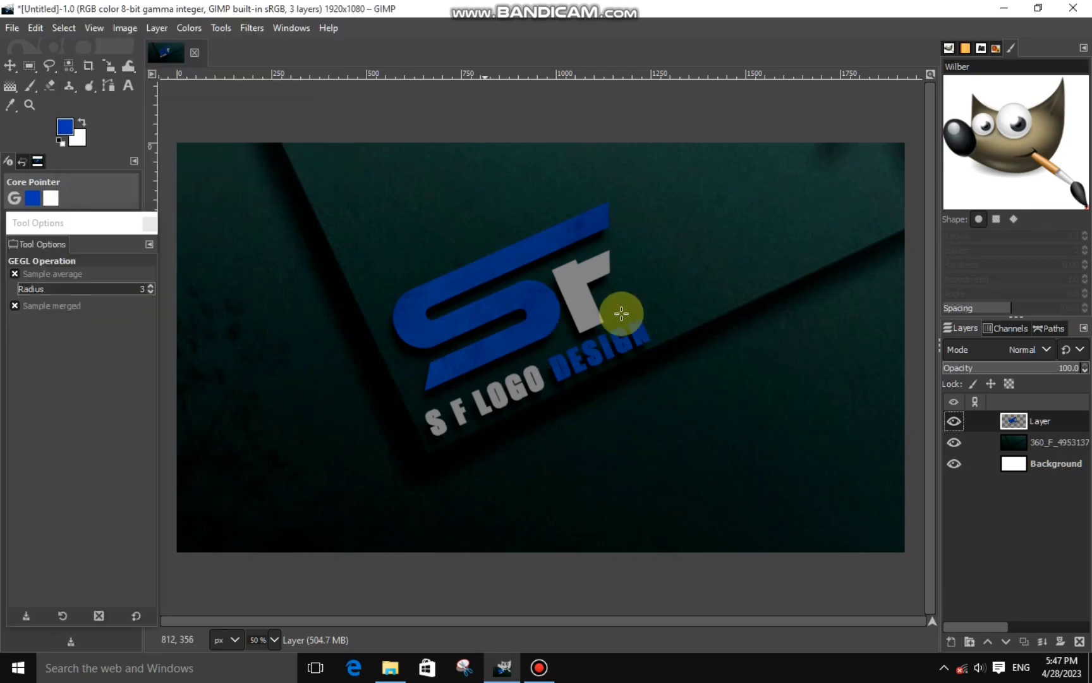
left_click(1019, 641)
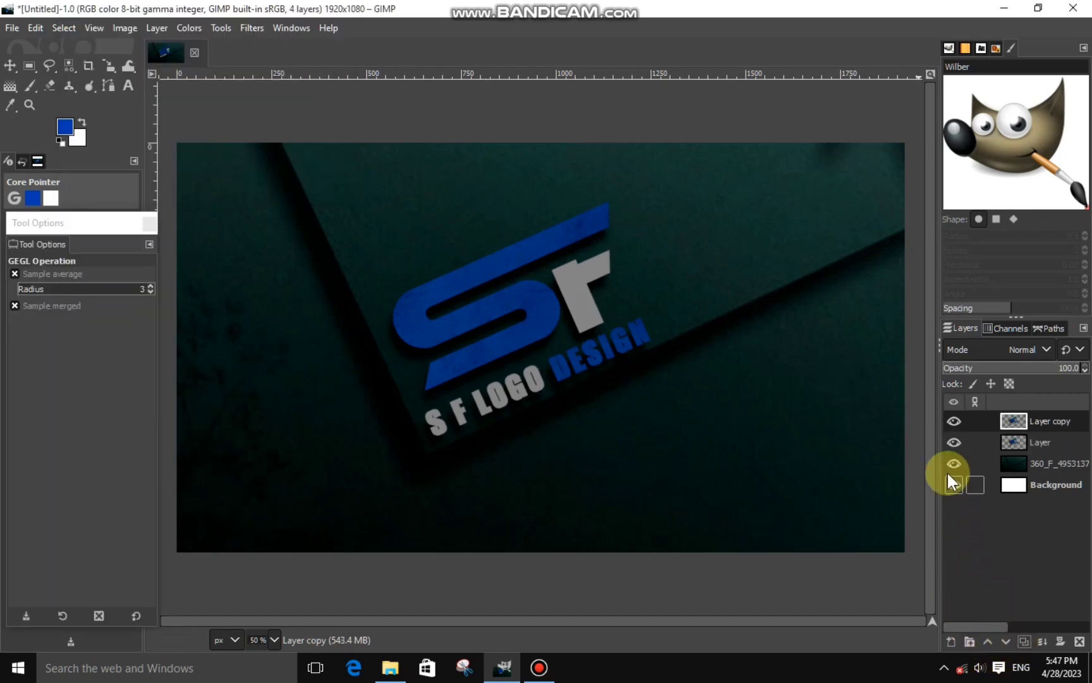
left_click(951, 420)
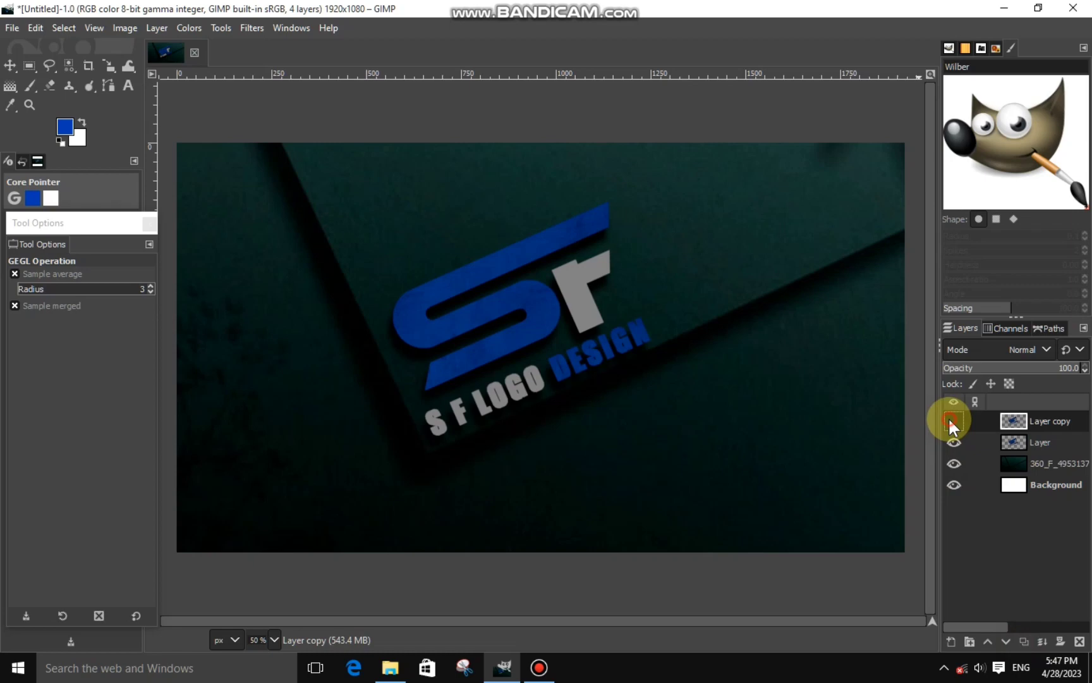
left_click(1019, 442)
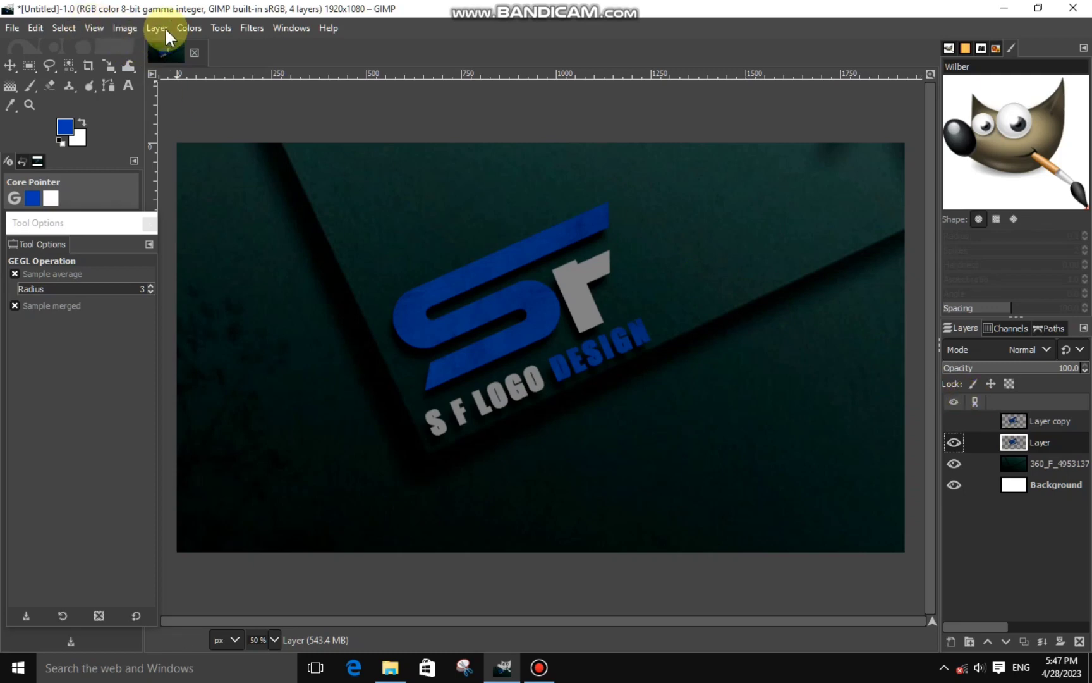
Brighten the original logo layer with Exposure, then show and select the darkened copy
left_click(183, 27)
left_click(205, 140)
left_click_drag(190, 114, 229, 114)
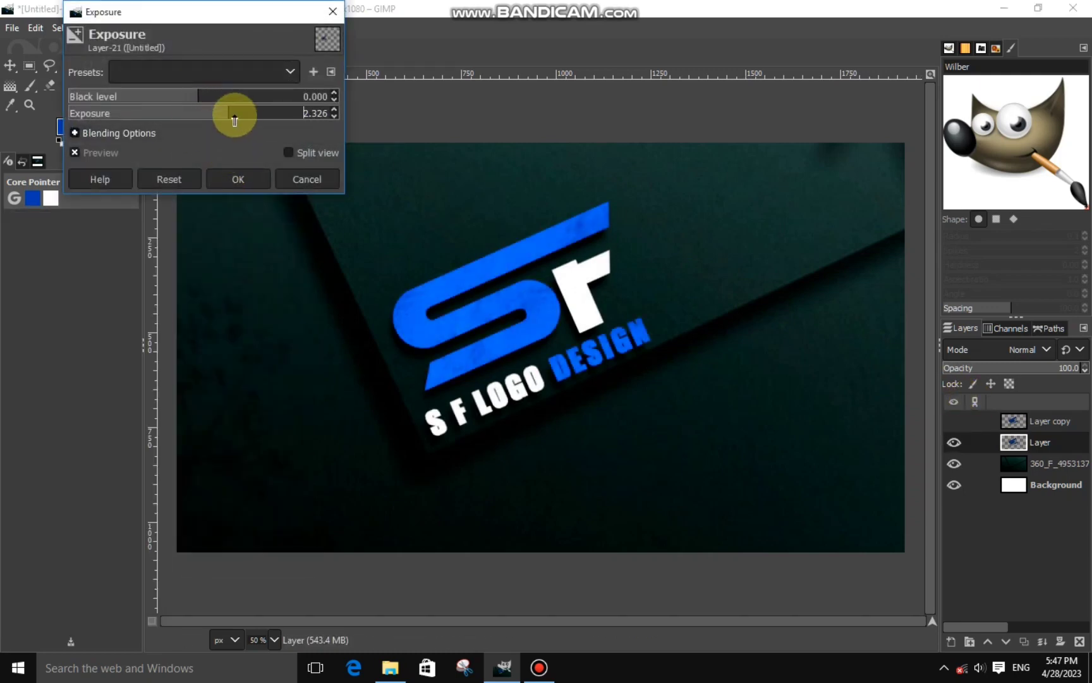
left_click(238, 178)
left_click(953, 421)
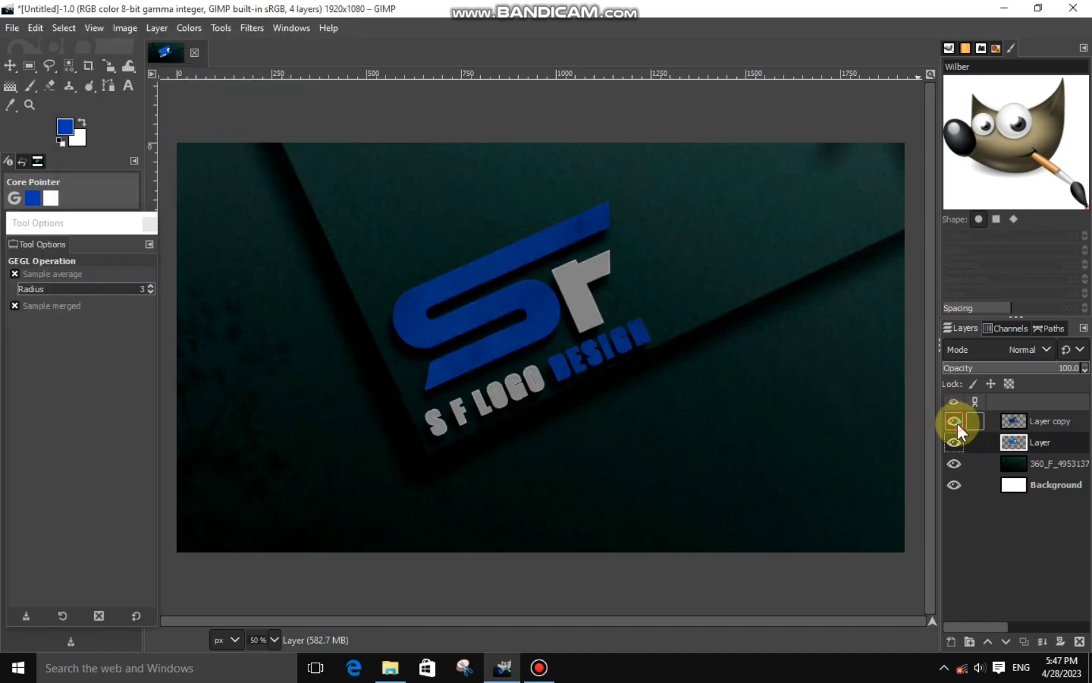
left_click(1004, 421)
Enlarge the darkened logo copy slightly with the Scale tool to reveal a 3D edge
left_click(109, 66)
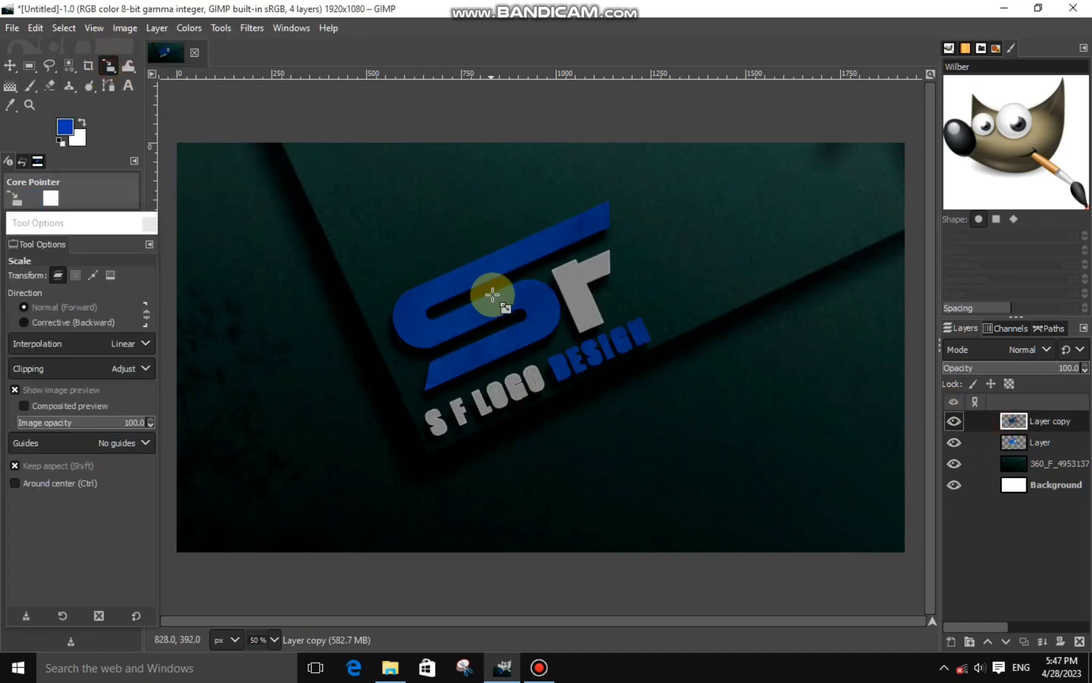
left_click(513, 324)
left_click_drag(706, 357, 706, 358)
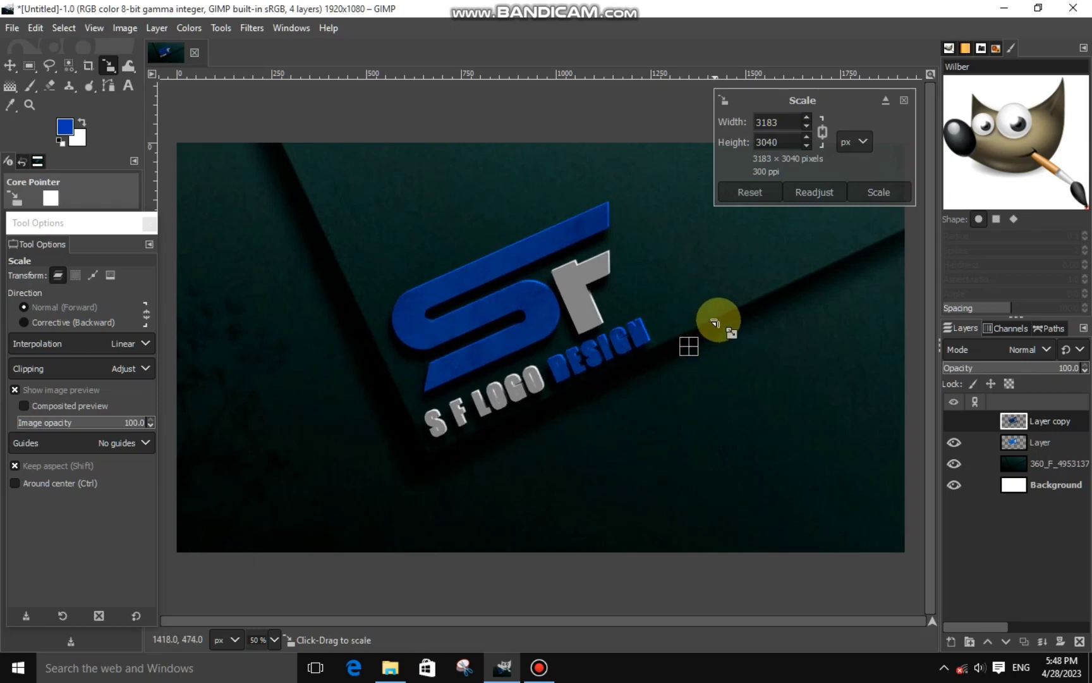
left_click(893, 192)
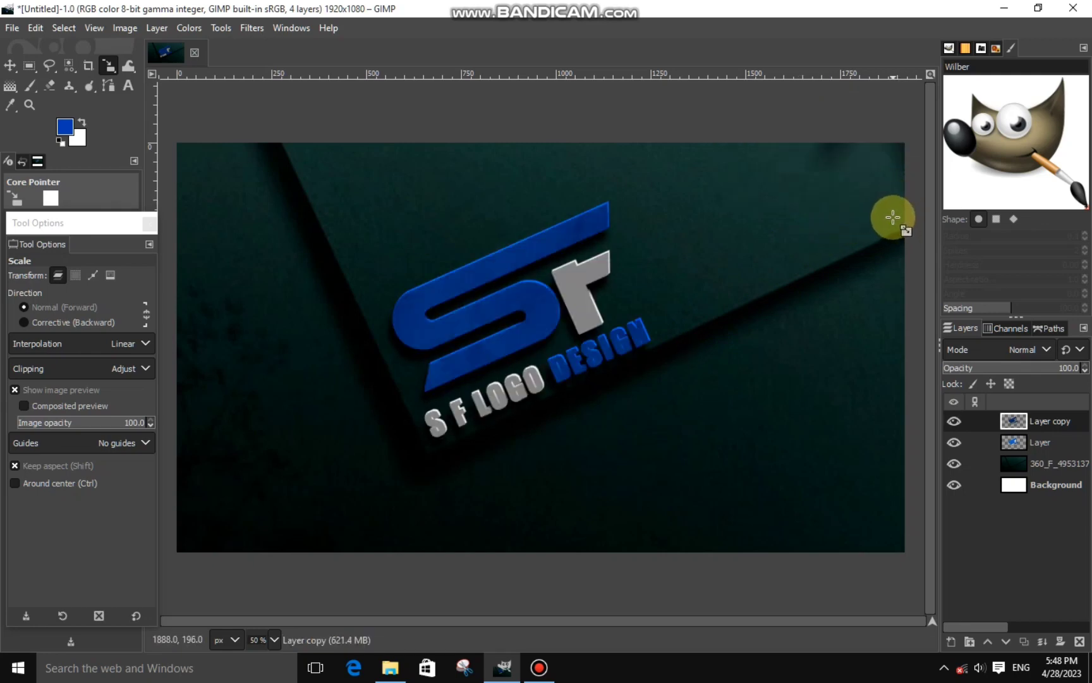